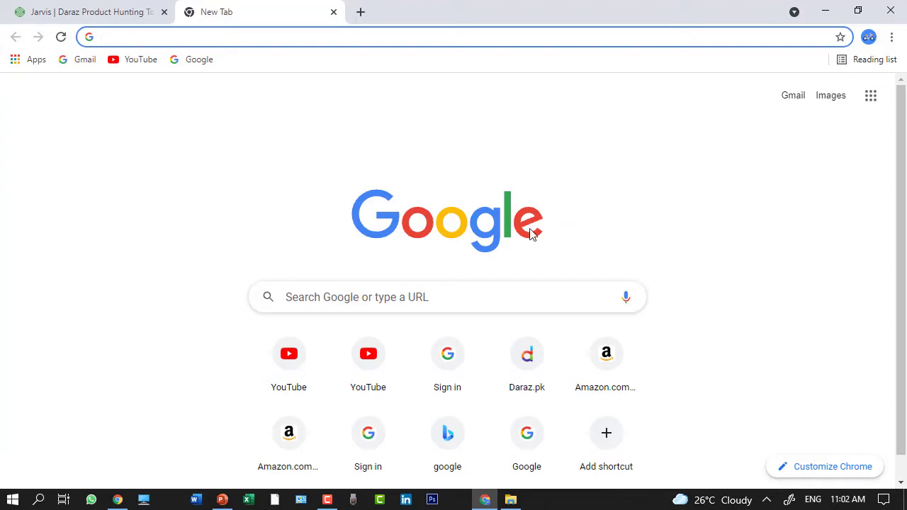
Open the Daraz.pk store and search for "beard oil"
click(527, 370)
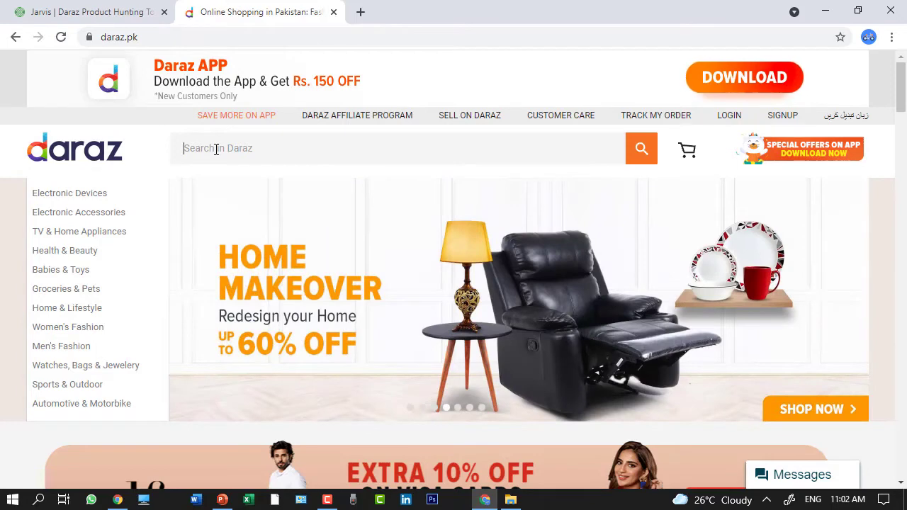
text(ard oil)
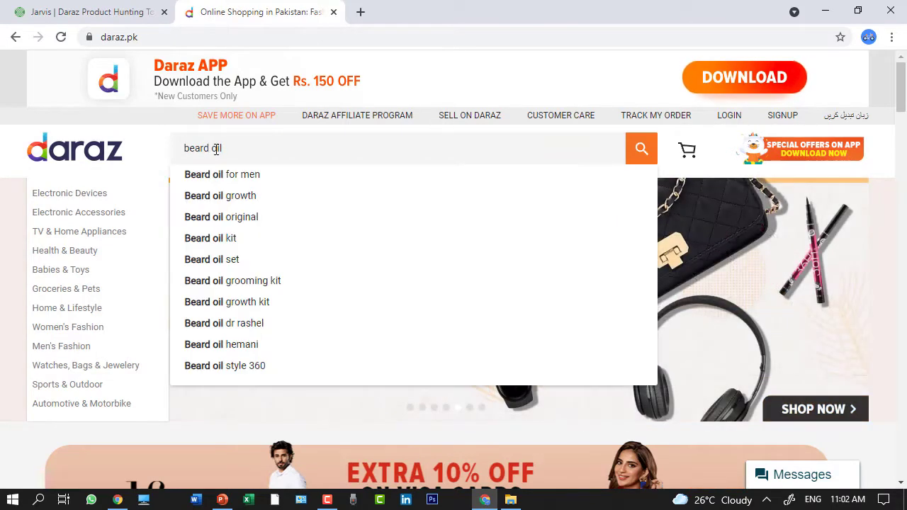
key(Return)
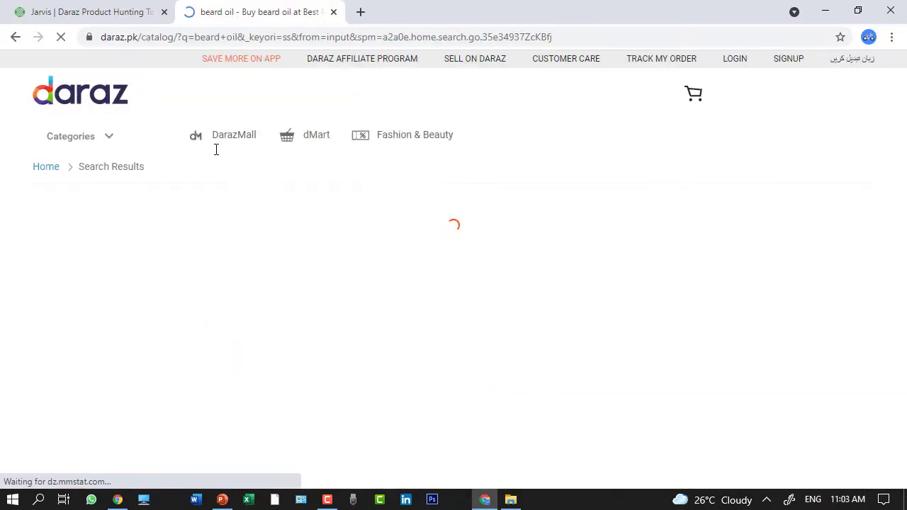
Look through the beard oil results and open the five-star Rs. 650 Beard Growth Esential Oil listing in a new tab
scroll(516, 335, down, 2)
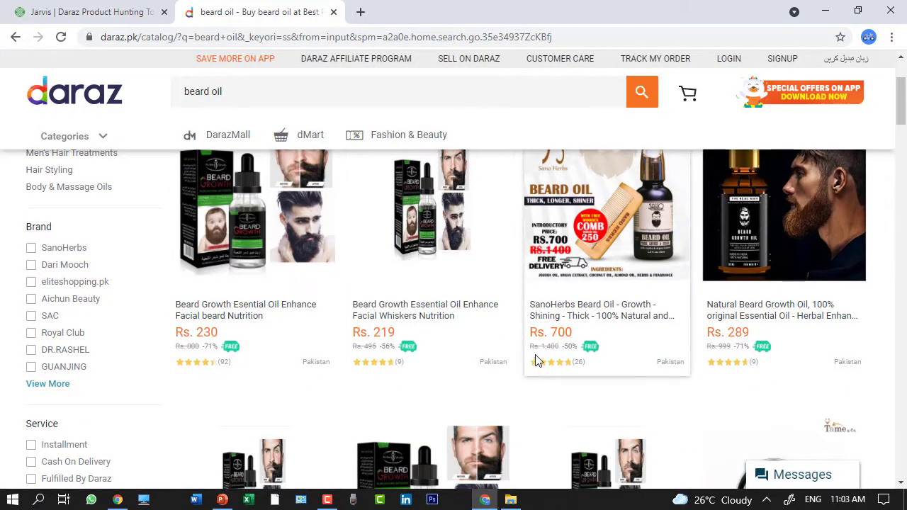
scroll(537, 360, down, 3)
scroll(602, 403, up, 5)
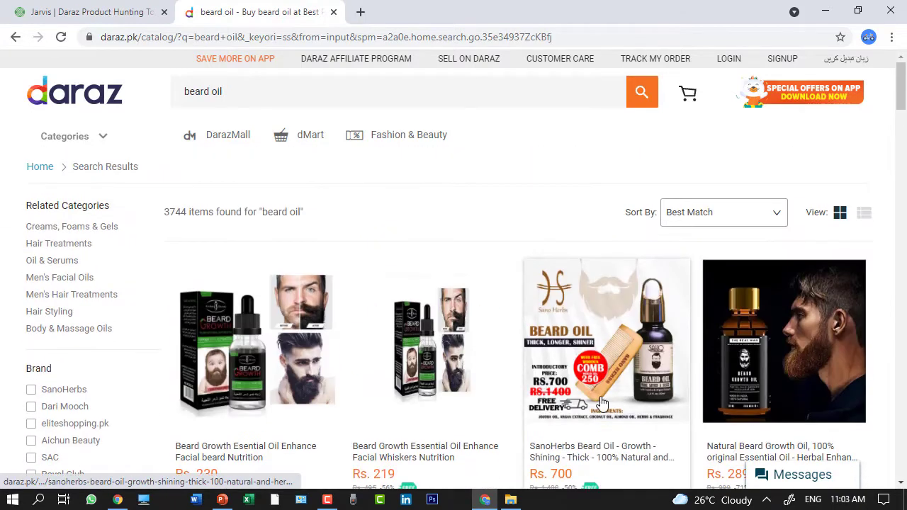
scroll(607, 399, down, 2)
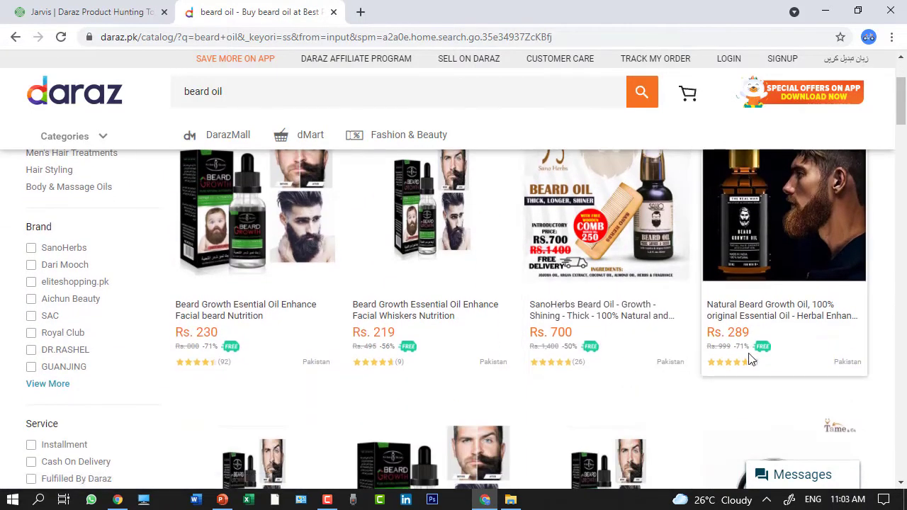
scroll(751, 359, down, 1)
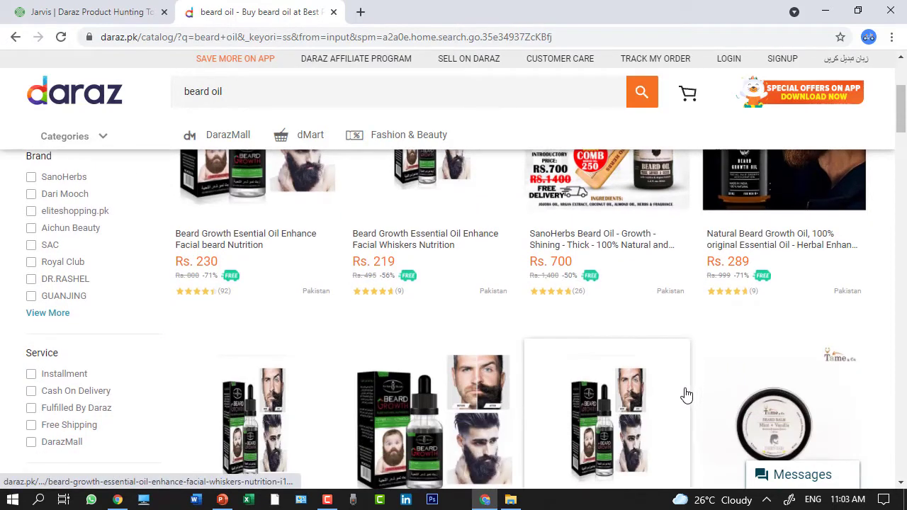
scroll(686, 395, down, 5)
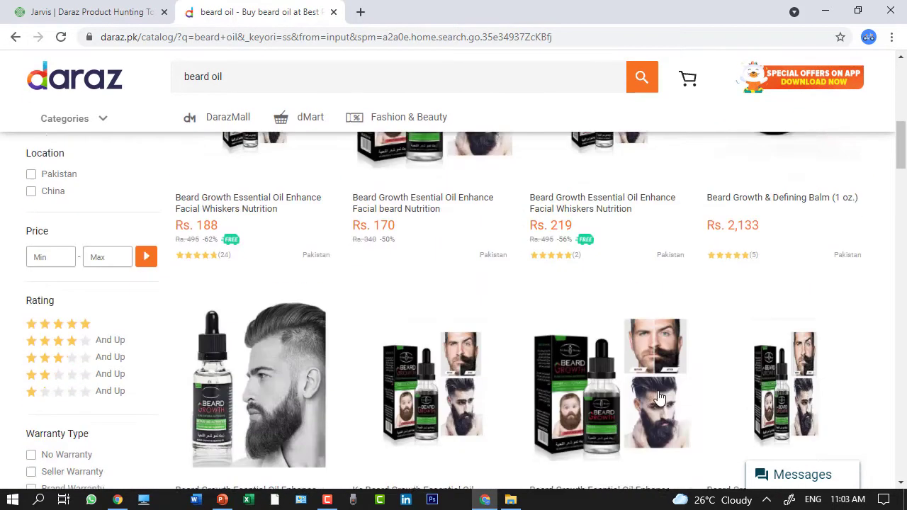
scroll(542, 383, down, 3)
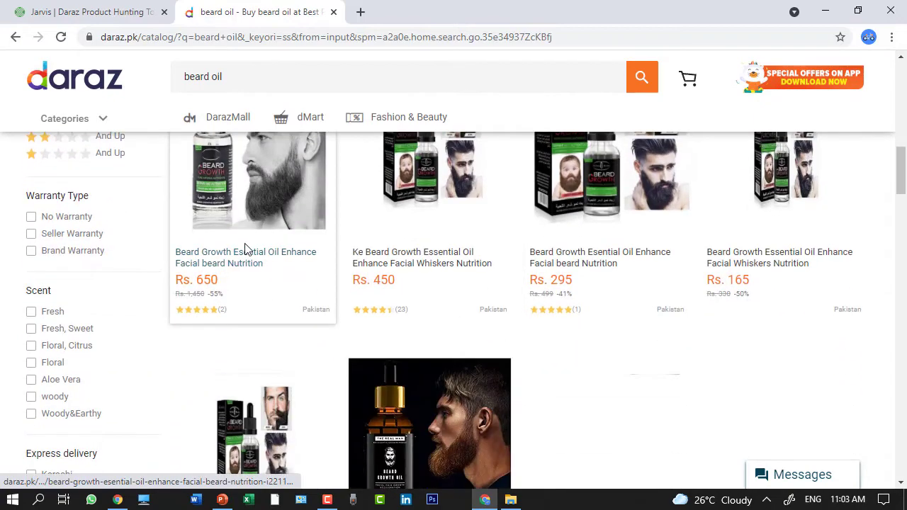
right_click(261, 263)
click(314, 269)
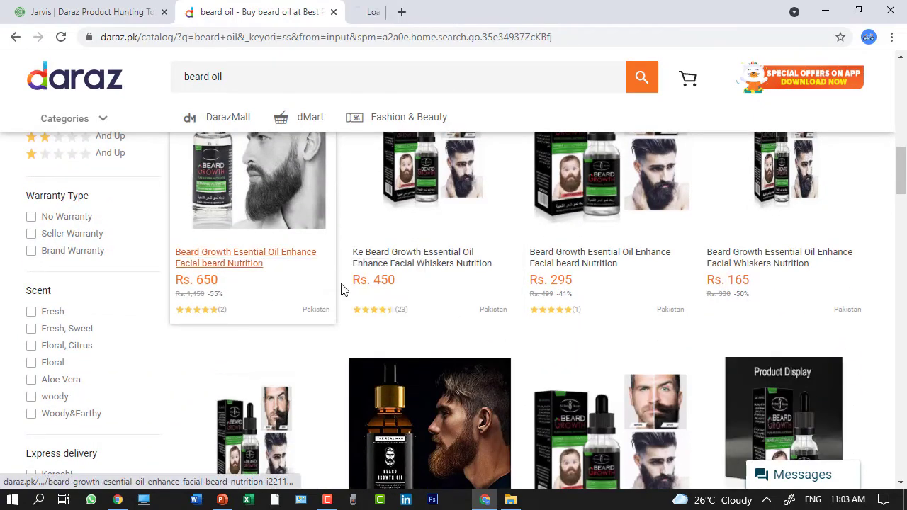
Open the first search result, the Rs. 230 Beard Growth Esential Oil listing, in a new tab
scroll(565, 363, up, 8)
scroll(276, 385, down, 2)
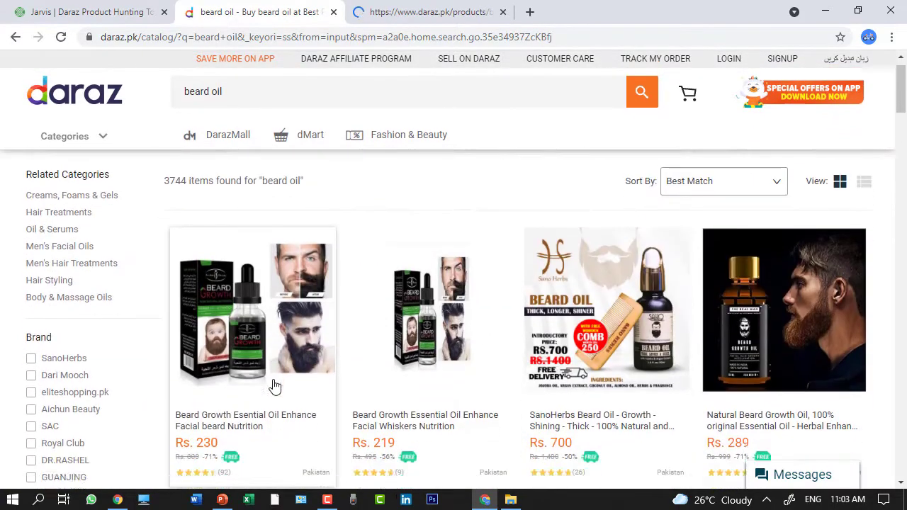
right_click(265, 305)
click(324, 313)
Find the Beard Oil - Spiced Citrus listing further down the results and open it in a new tab
scroll(642, 330, down, 3)
scroll(642, 330, down, 10)
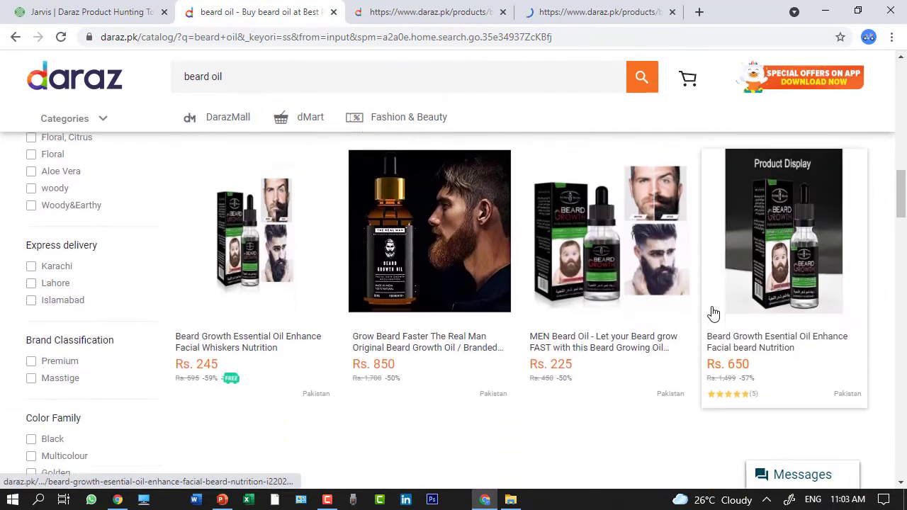
scroll(780, 315, down, 3)
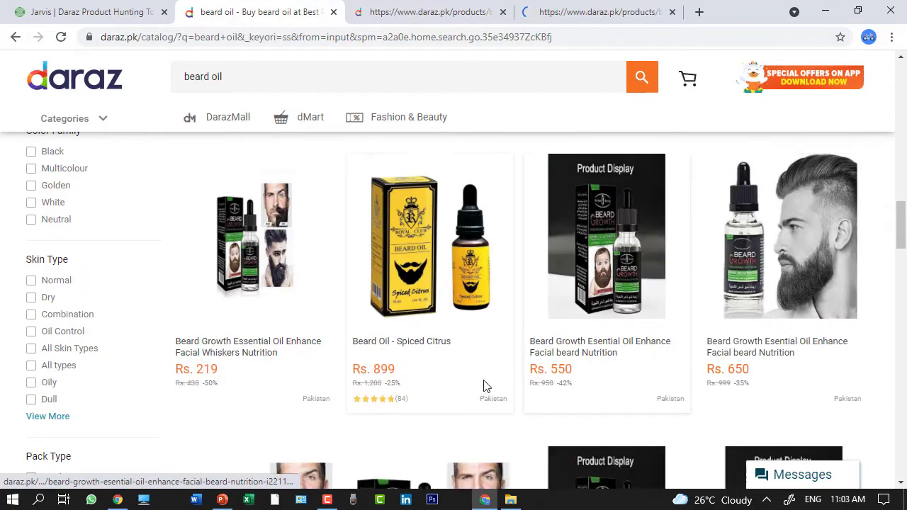
scroll(475, 383, down, 2)
scroll(453, 351, down, 1)
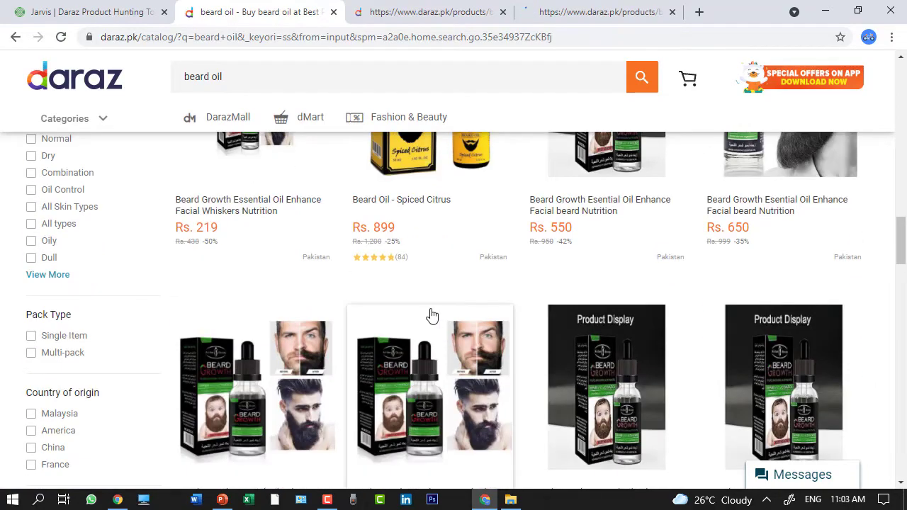
right_click(425, 204)
click(454, 212)
Switch from the search results to the Rs. 650 listing and examine its title, price and ratings
scroll(493, 369, up, 10)
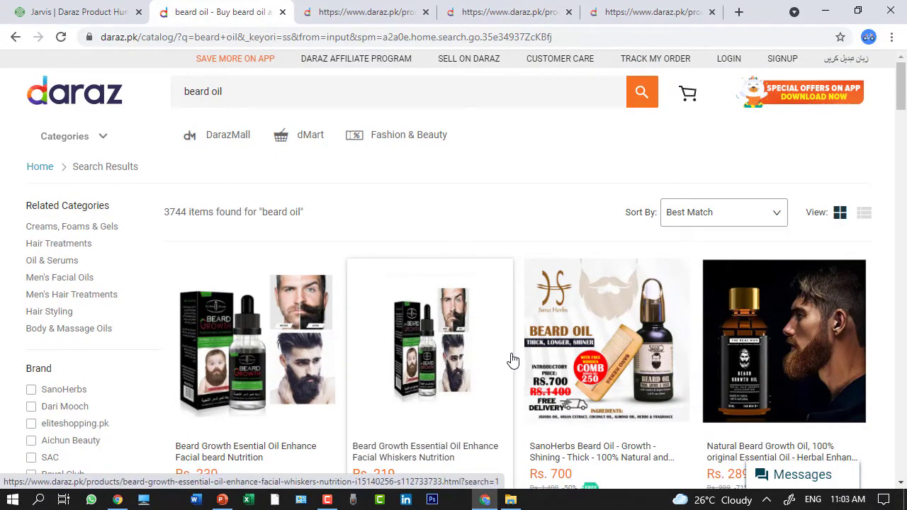
scroll(513, 346, down, 1)
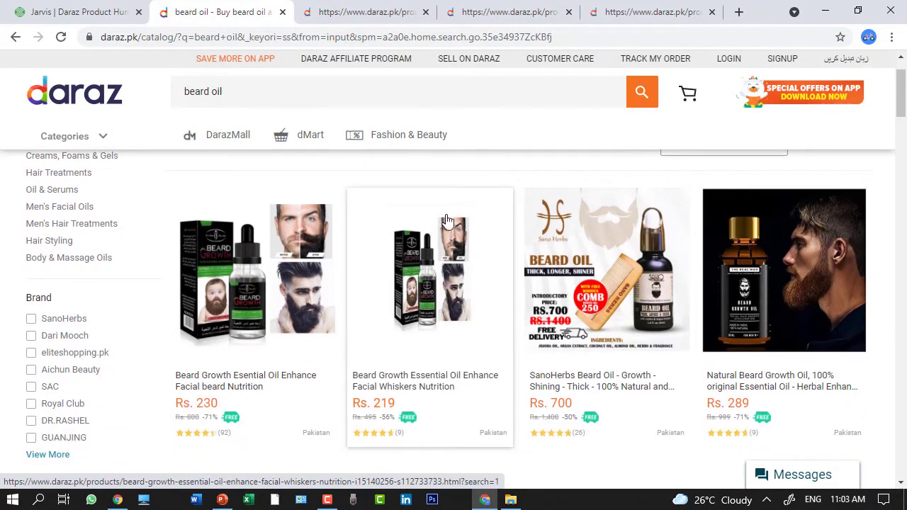
click(399, 13)
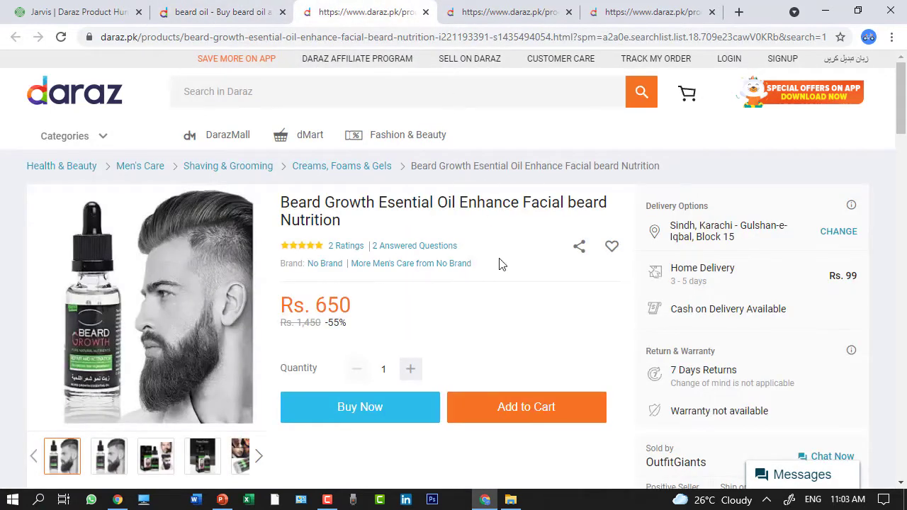
click(248, 14)
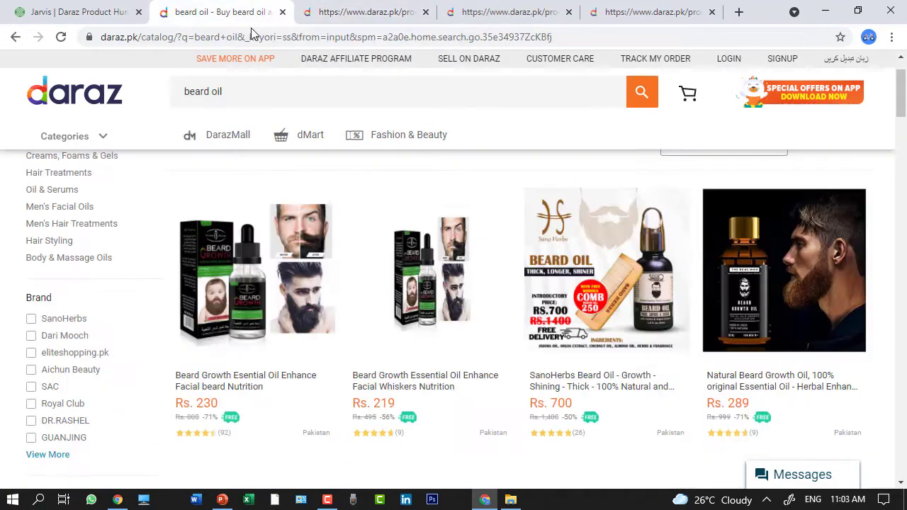
click(388, 6)
scroll(409, 275, down, 1)
scroll(463, 304, up, 1)
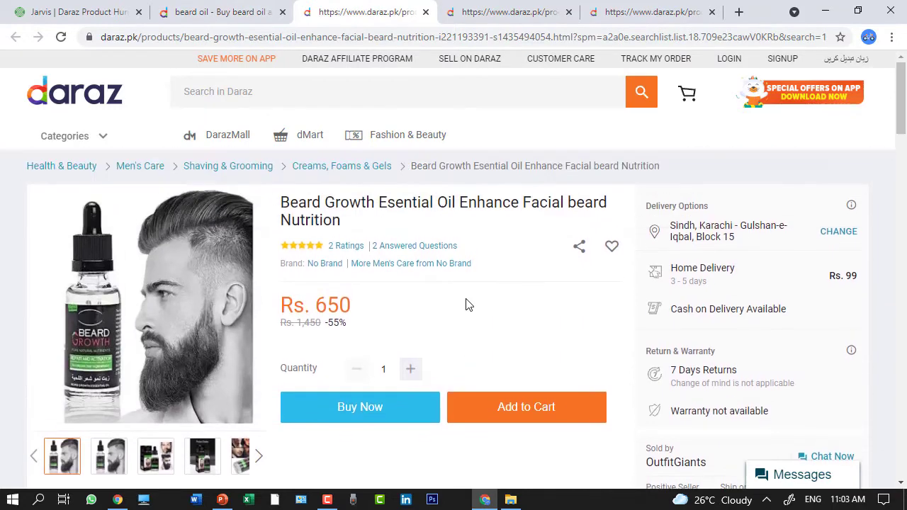
scroll(500, 279, down, 1)
scroll(493, 284, up, 1)
drag(334, 213, 280, 194)
click(448, 224)
Read the product details and specifications of the Rs. 650 beard oil listing
scroll(482, 269, down, 5)
scroll(482, 327, up, 1)
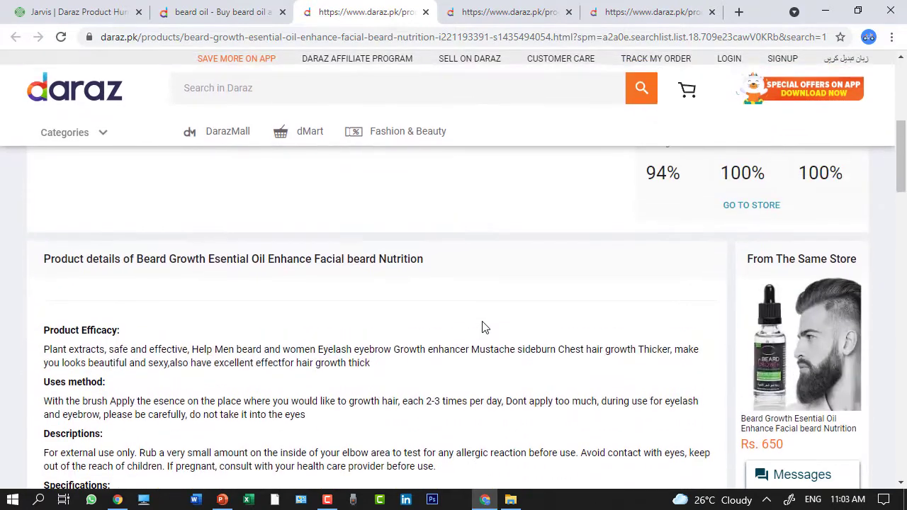
scroll(340, 318, down, 1)
scroll(245, 317, down, 2)
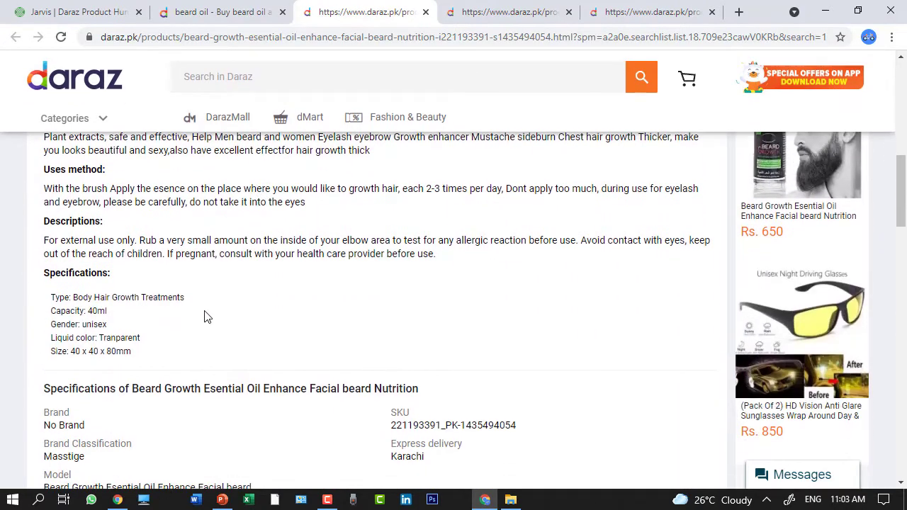
scroll(270, 329, down, 2)
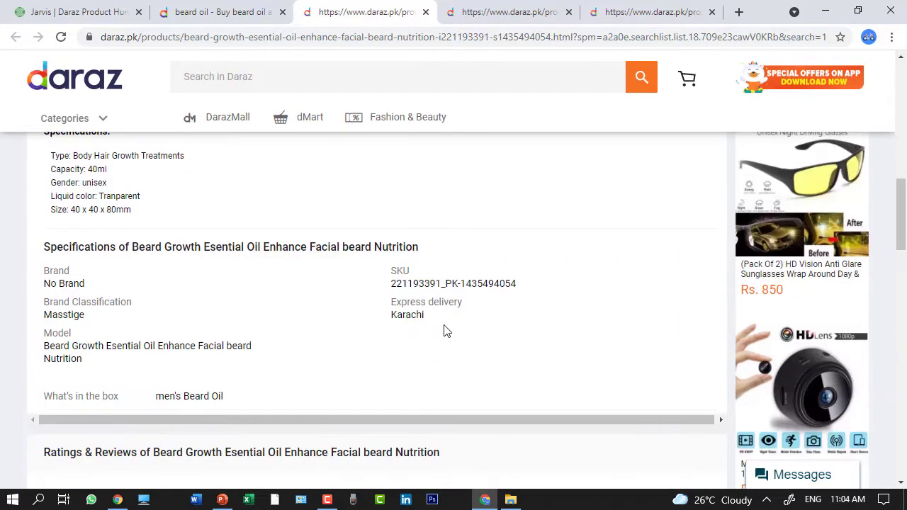
scroll(356, 338, up, 4)
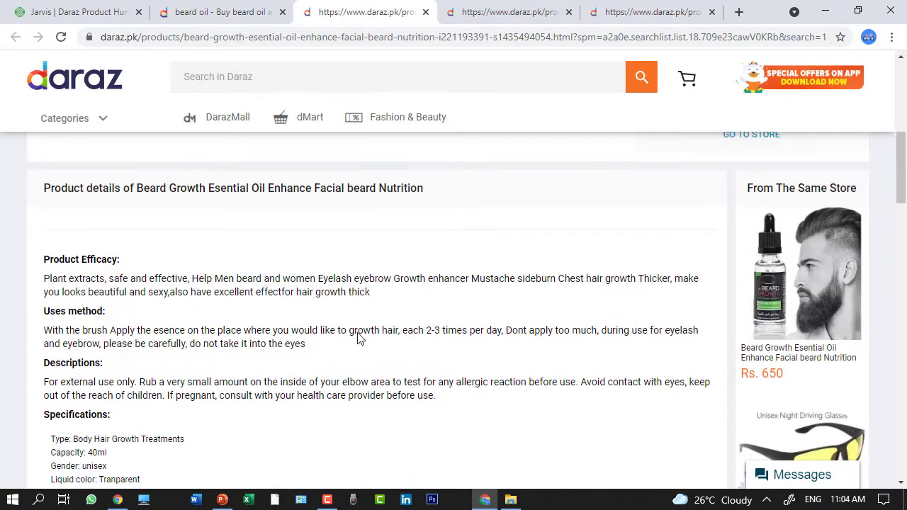
scroll(339, 330, up, 2)
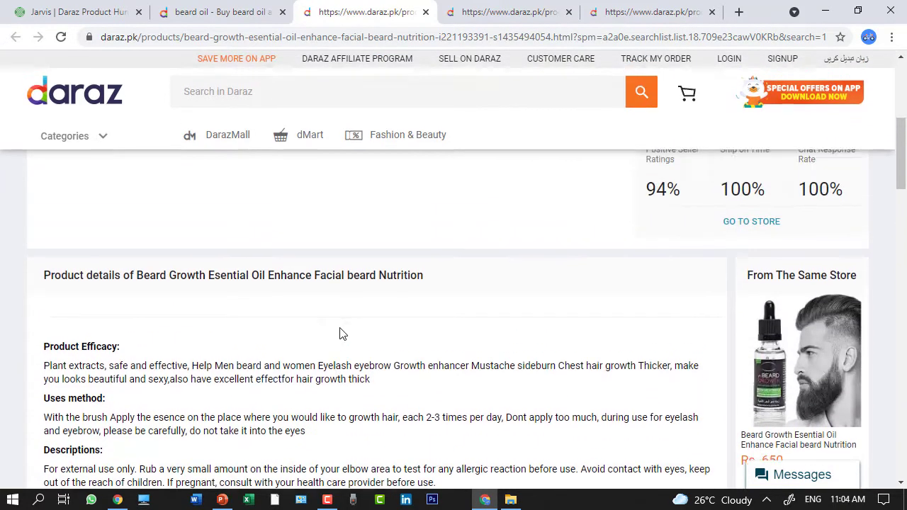
Highlight the Rs. 650 listing's text from product efficacy through the specifications, and clear the selection
scroll(383, 326, down, 1)
drag(44, 258, 399, 417)
scroll(347, 315, down, 3)
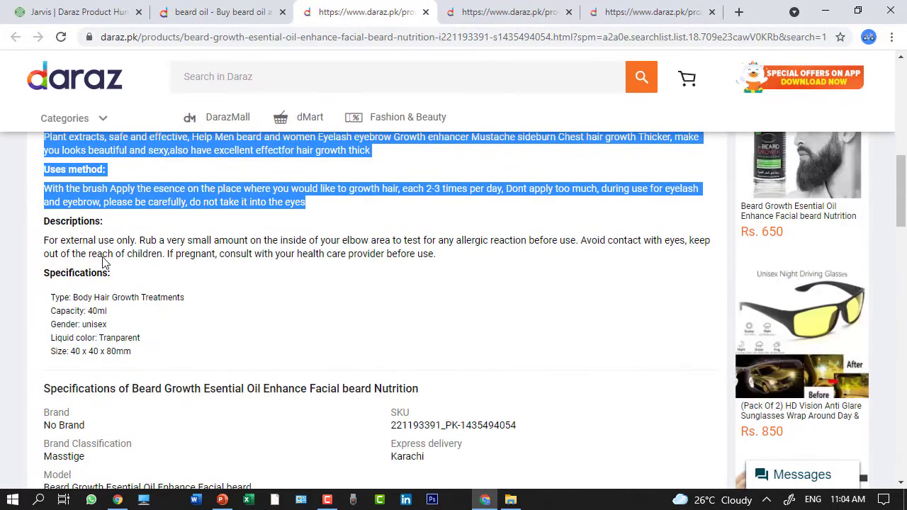
drag(47, 217, 411, 408)
scroll(324, 411, down, 1)
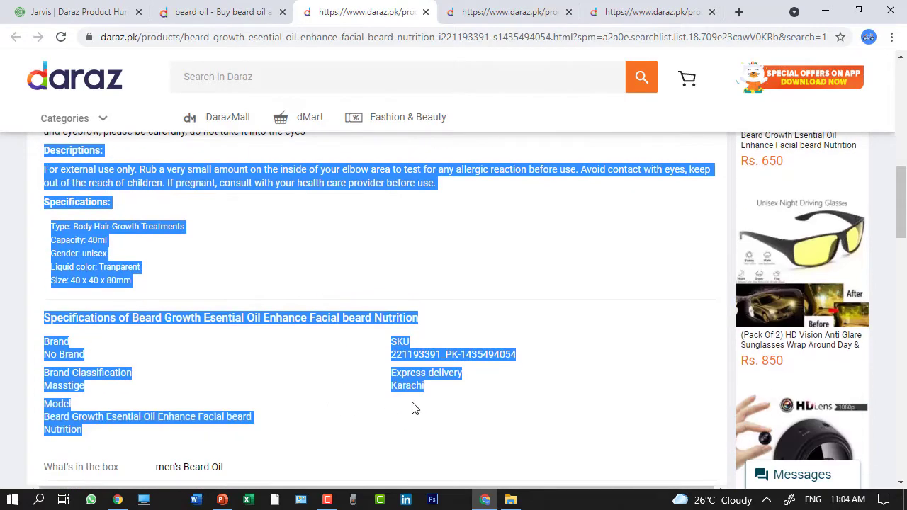
click(413, 405)
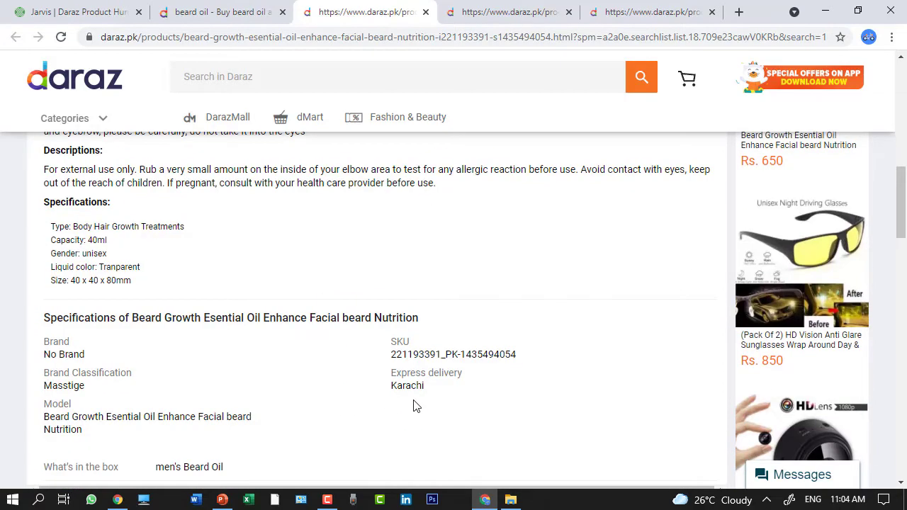
View the Rs. 650 listing's gallery photos, magnify the bottle picture, and recheck the product details
scroll(415, 405, up, 10)
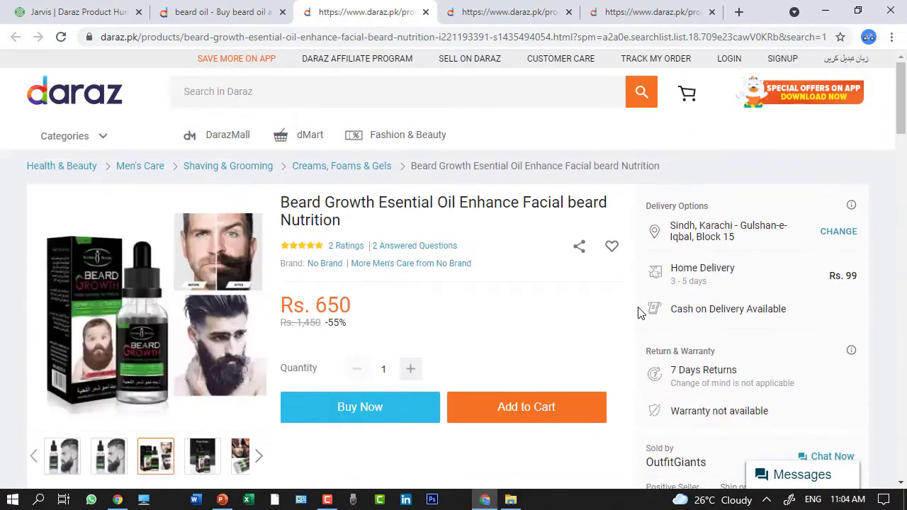
scroll(762, 271, down, 2)
scroll(749, 267, up, 2)
scroll(137, 334, down, 1)
click(63, 394)
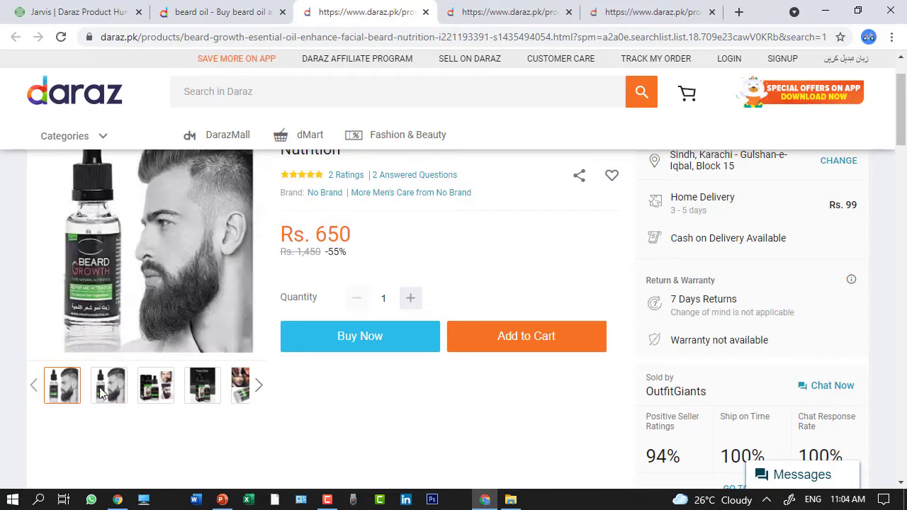
click(213, 395)
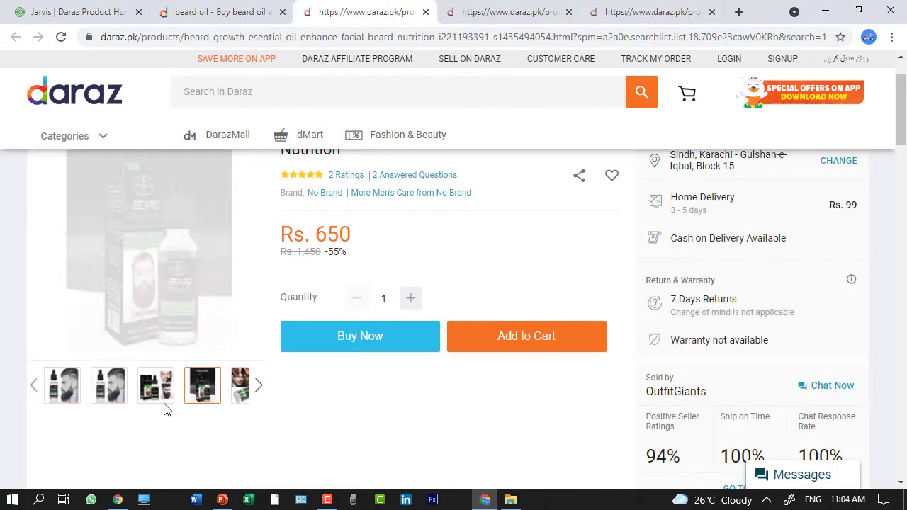
click(113, 399)
click(202, 387)
scroll(213, 397, up, 1)
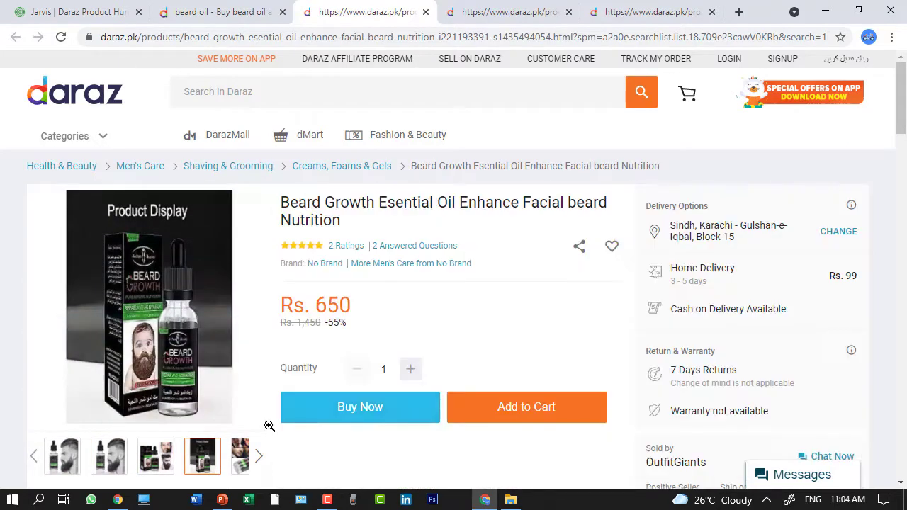
scroll(282, 431, down, 1)
mouse_move(233, 344)
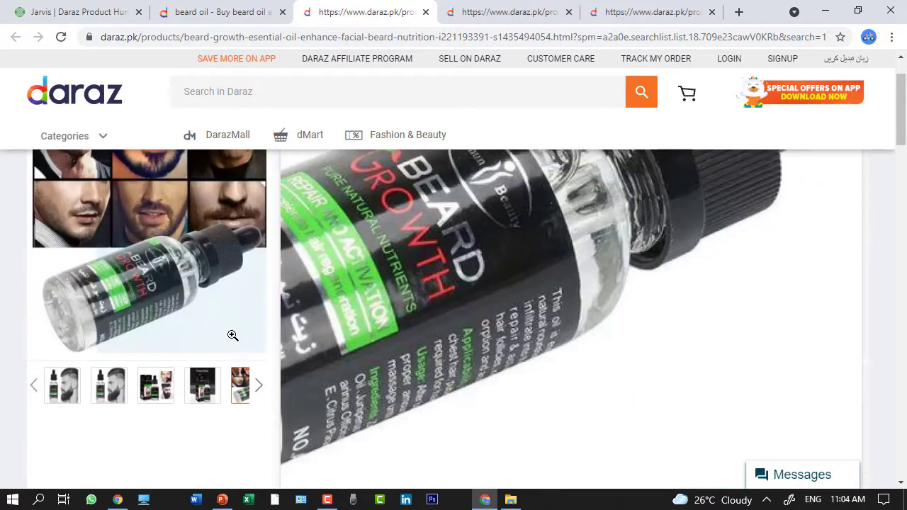
scroll(232, 344, up, 1)
scroll(721, 306, down, 6)
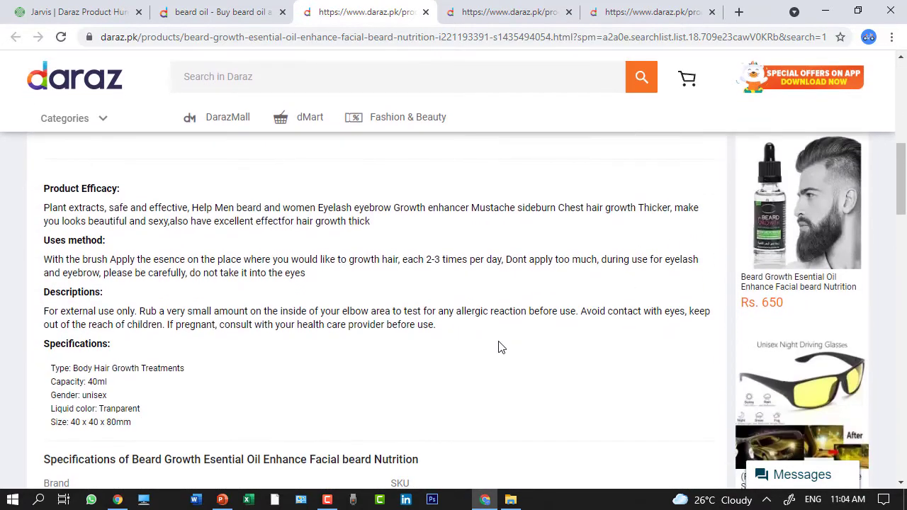
scroll(499, 347, up, 6)
Switch to the Rs. 230 beard growth oil listing and examine its title, price, ratings and product details
click(475, 12)
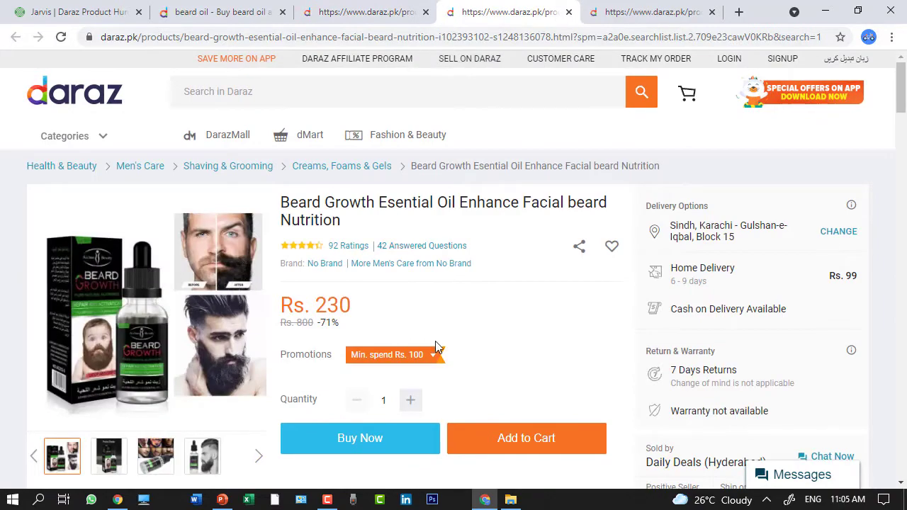
scroll(436, 347, down, 8)
scroll(401, 370, down, 2)
scroll(64, 234, up, 1)
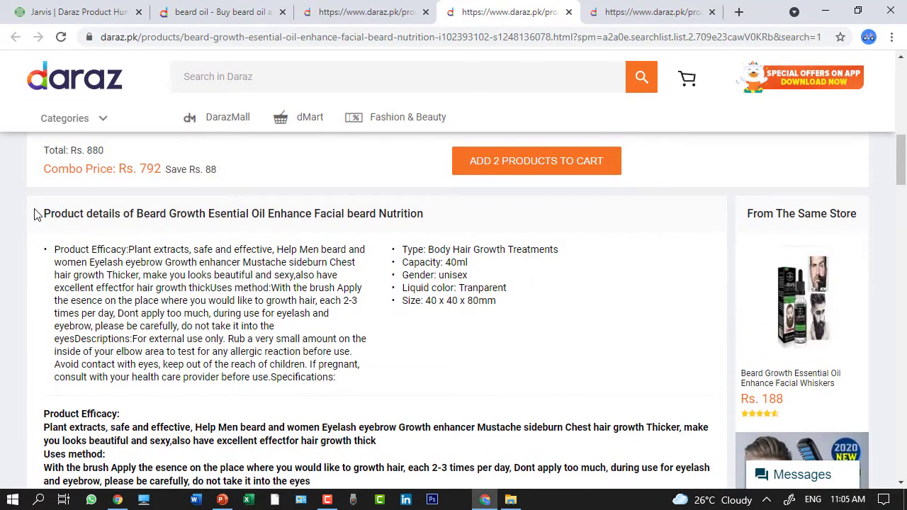
Highlight the Rs. 230 listing's text from the product details through the specifications, and clear the selection
drag(36, 214, 494, 399)
scroll(494, 398, down, 4)
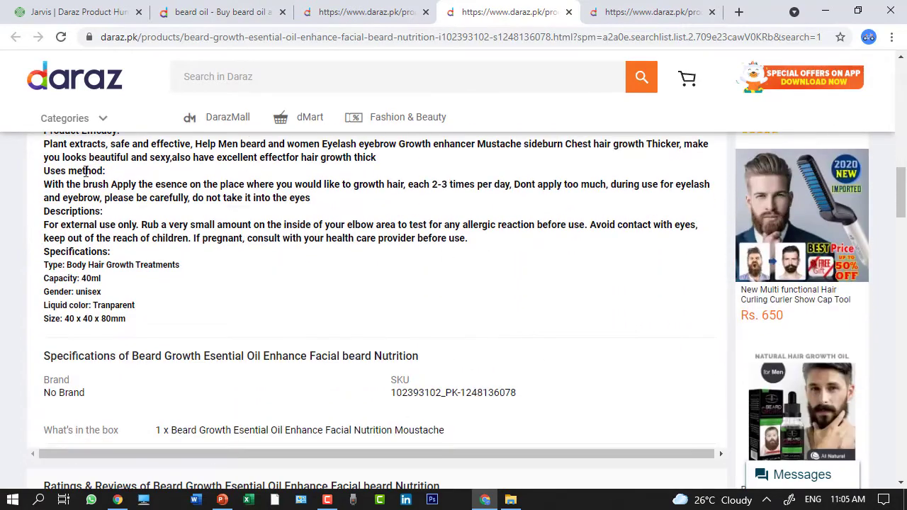
drag(118, 198, 421, 375)
scroll(431, 387, down, 3)
scroll(449, 387, up, 4)
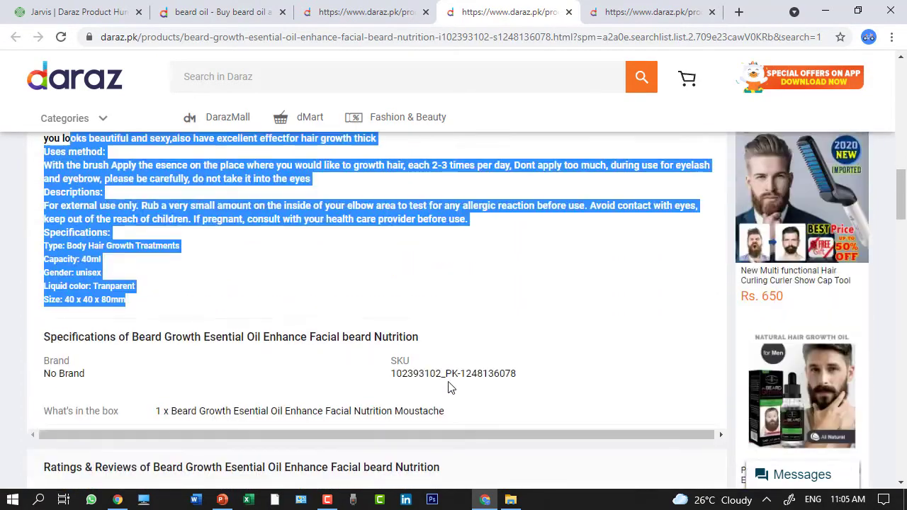
scroll(456, 387, up, 6)
scroll(458, 387, down, 2)
scroll(456, 387, down, 1)
click(464, 376)
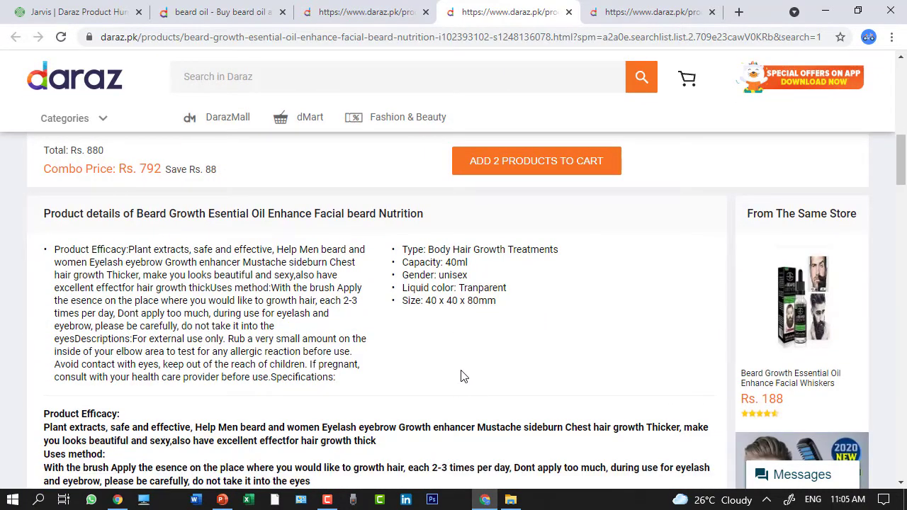
Reread the Rs. 230 listing's efficacy, usage and specification text, and magnify its main product photo
scroll(461, 376, down, 2)
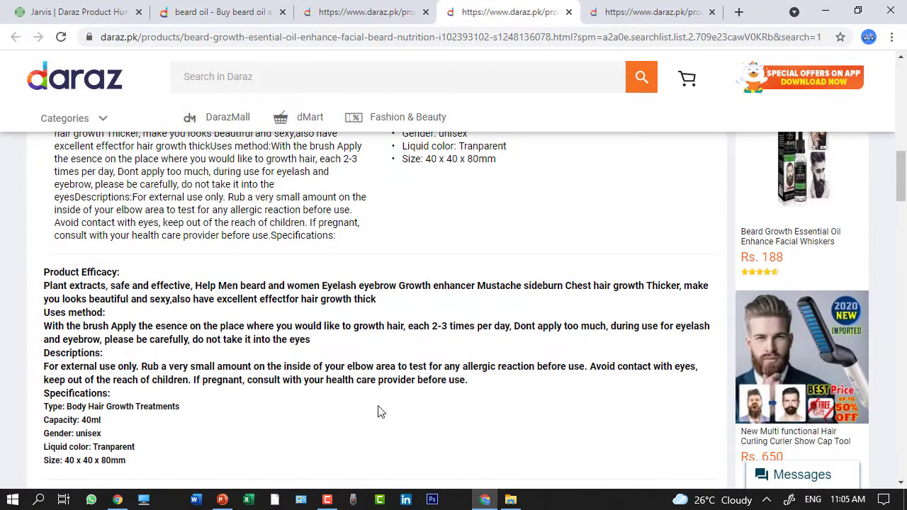
scroll(445, 448, up, 1)
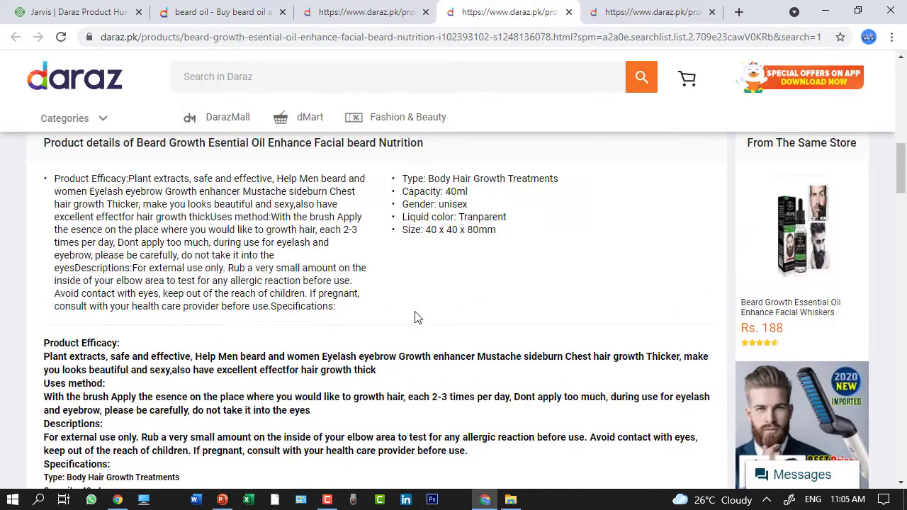
scroll(452, 399, up, 8)
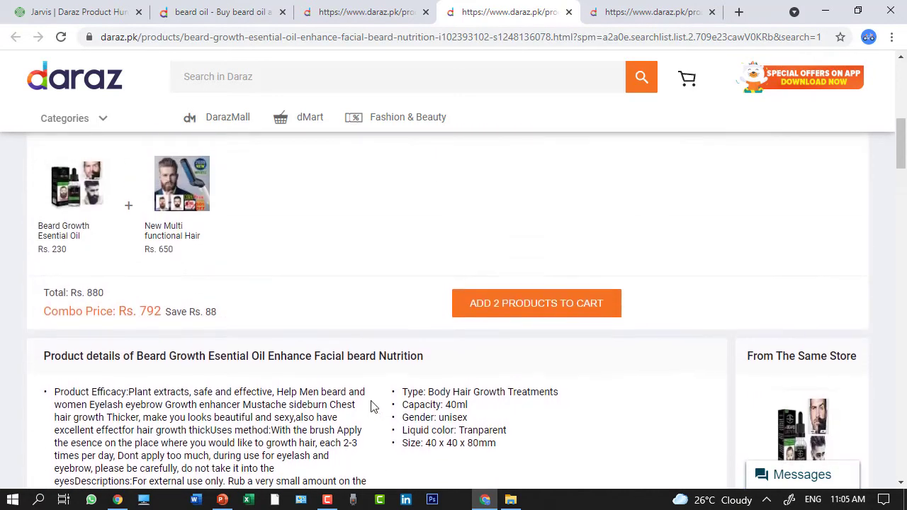
scroll(121, 398, up, 2)
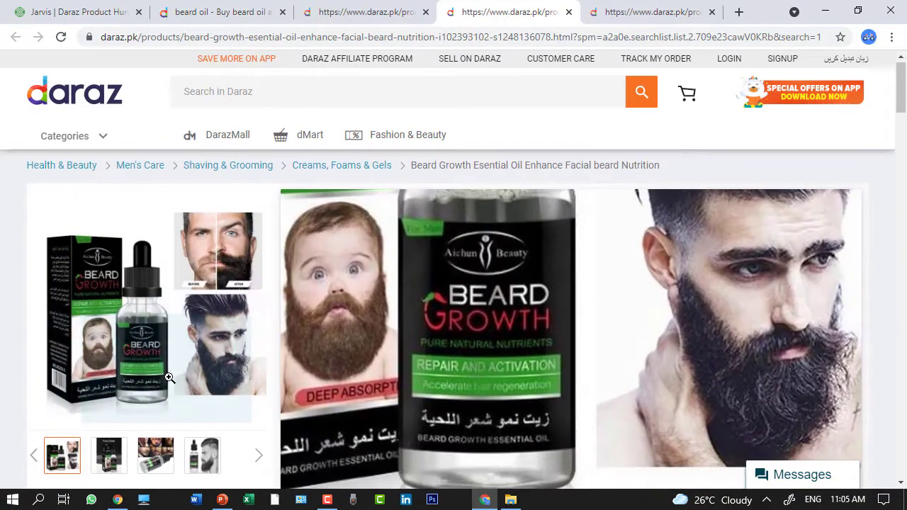
Compare the Rs. 230 listing's gallery photos with those of the Rs. 650 listing
scroll(162, 413, down, 1)
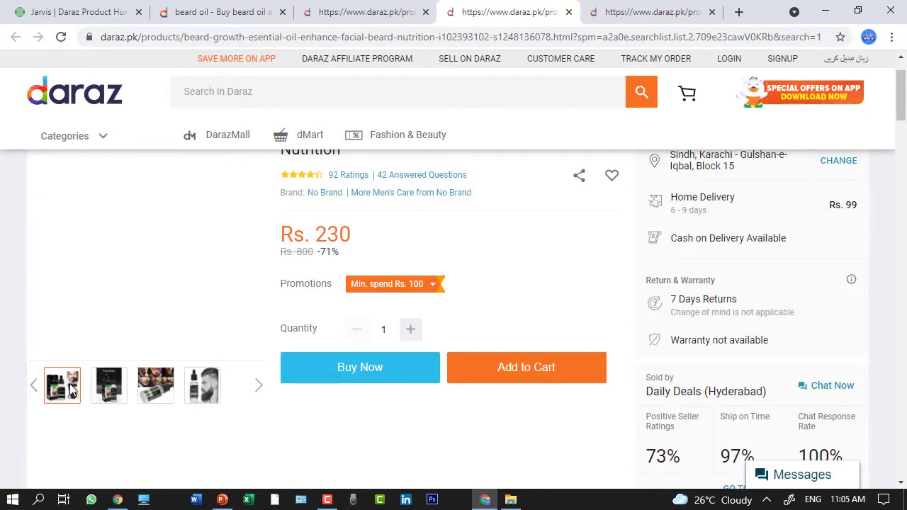
click(393, 12)
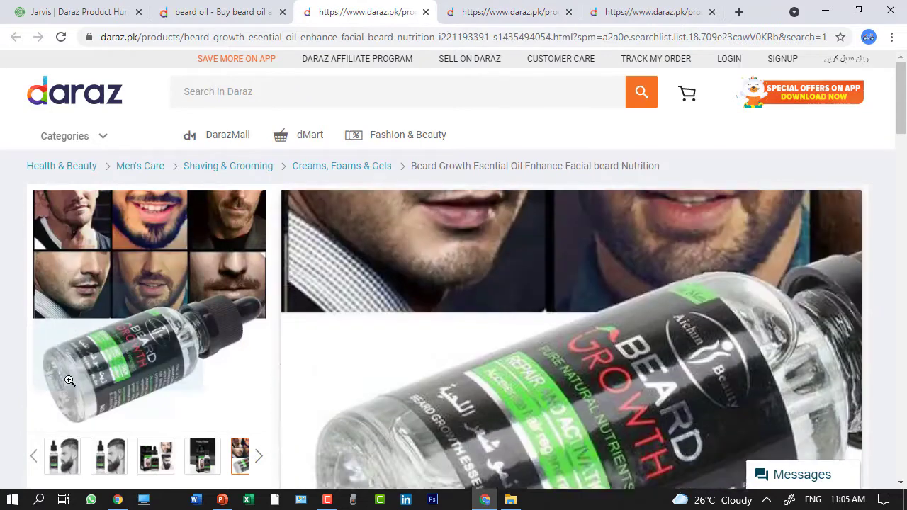
scroll(61, 359, down, 1)
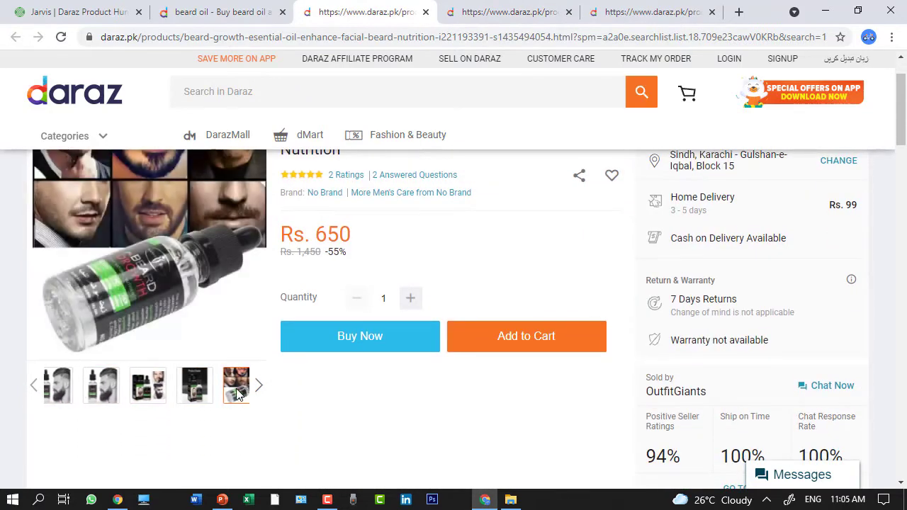
Return to the Rs. 230 listing and view each of its gallery photos, ending on the bearded man beside the bottle
click(494, 10)
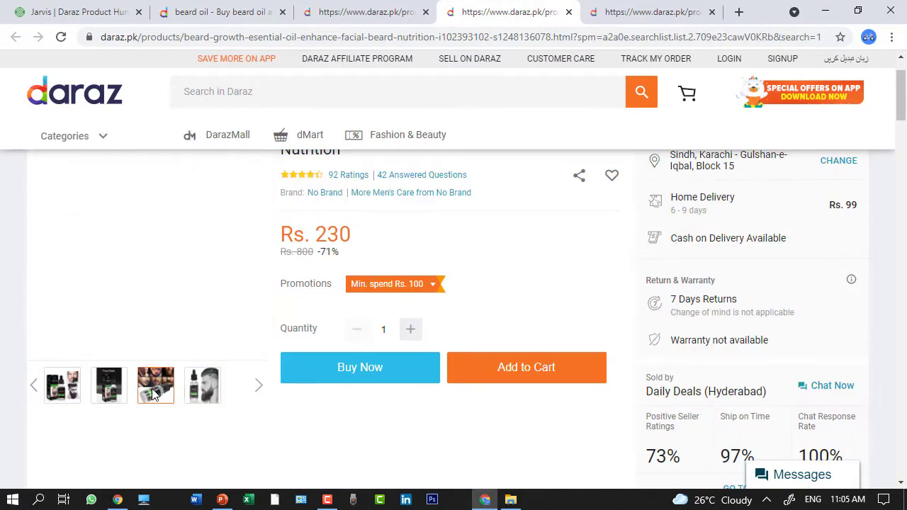
click(148, 394)
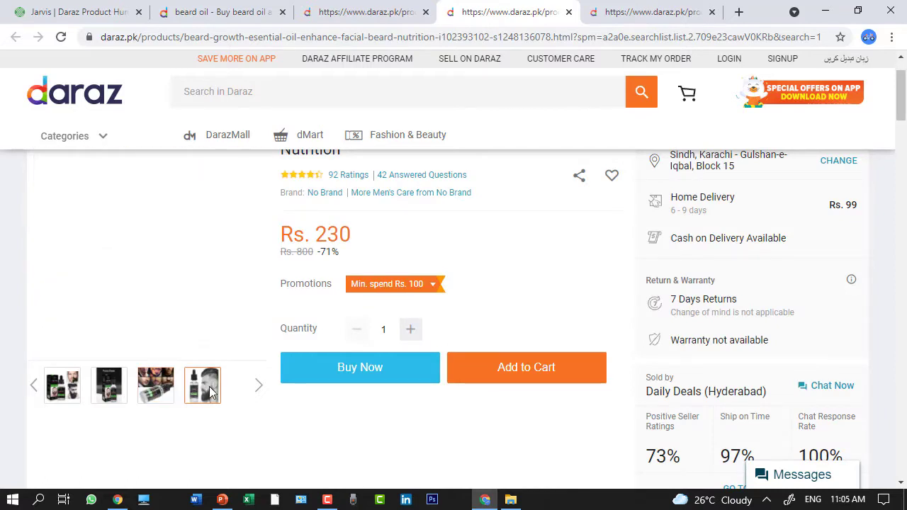
click(110, 383)
click(61, 388)
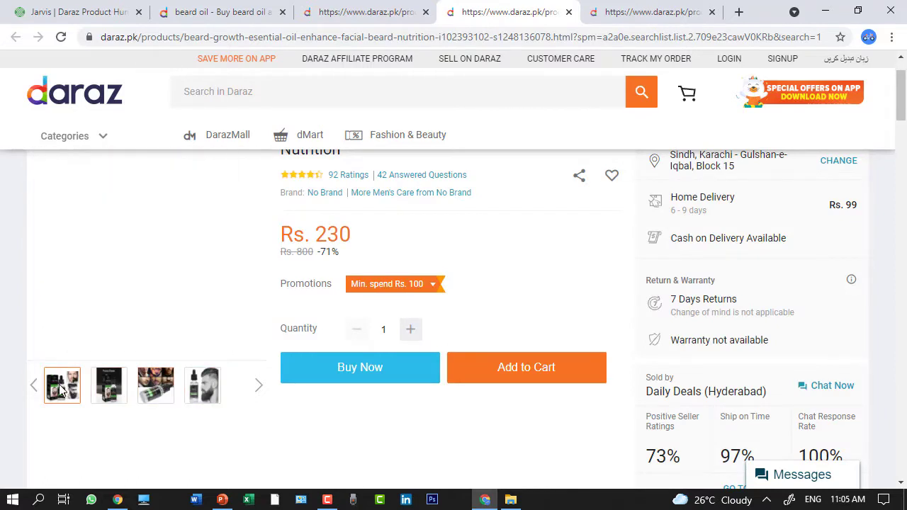
click(119, 380)
click(203, 386)
click(148, 388)
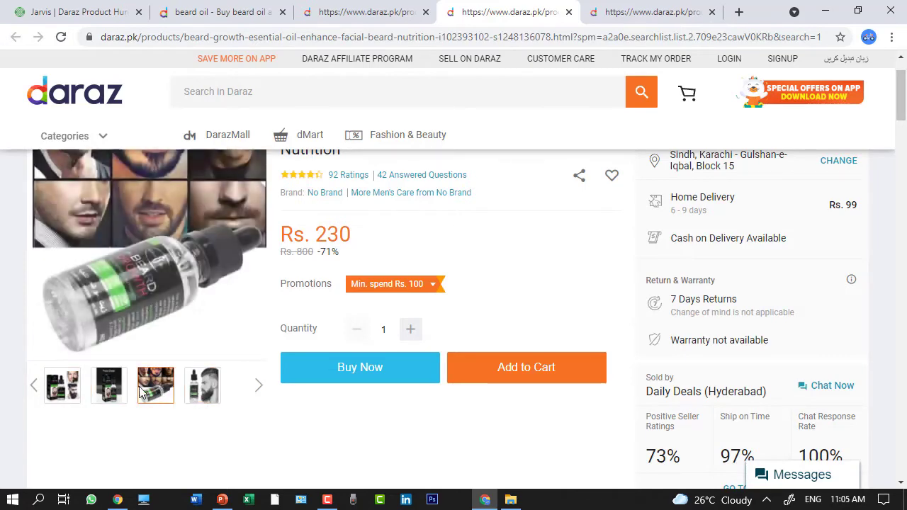
click(202, 386)
scroll(496, 312, up, 1)
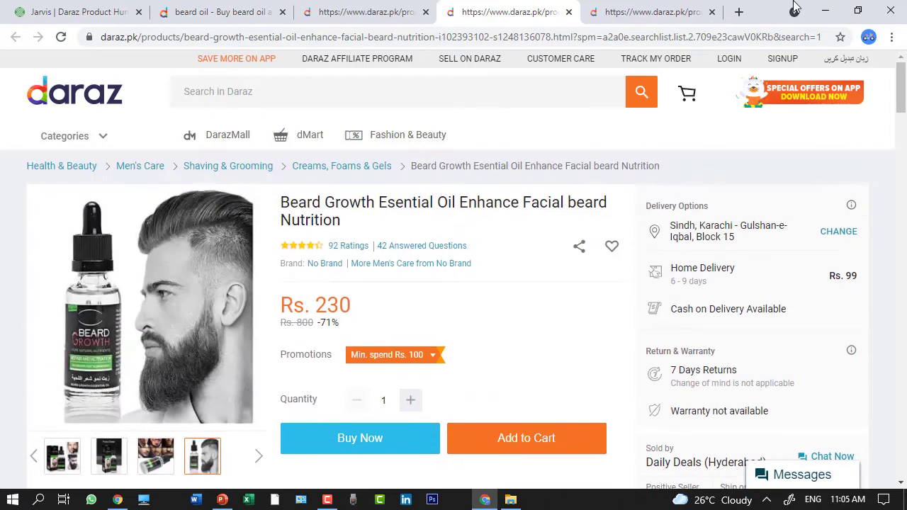
Switch to the Beard Oil - Spiced Citrus listing and read its product details and specifications
click(659, 9)
scroll(402, 300, down, 2)
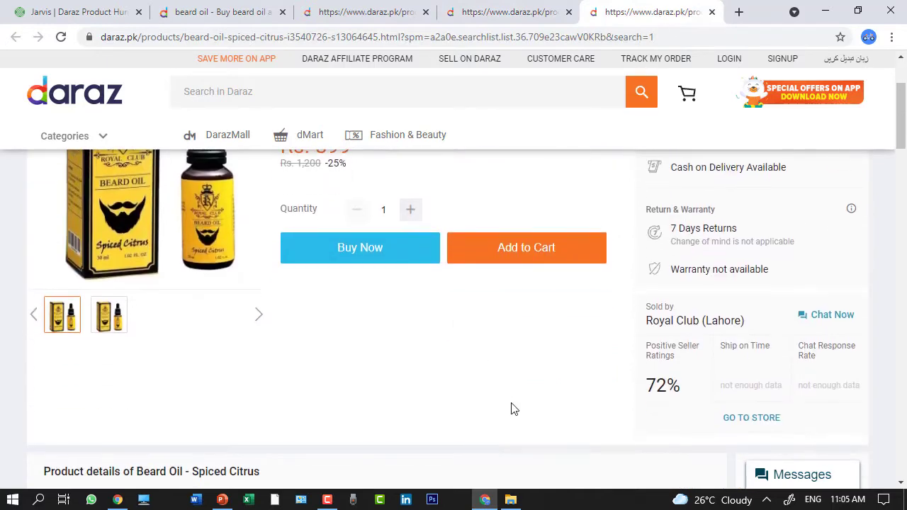
scroll(513, 408, down, 5)
scroll(409, 375, up, 2)
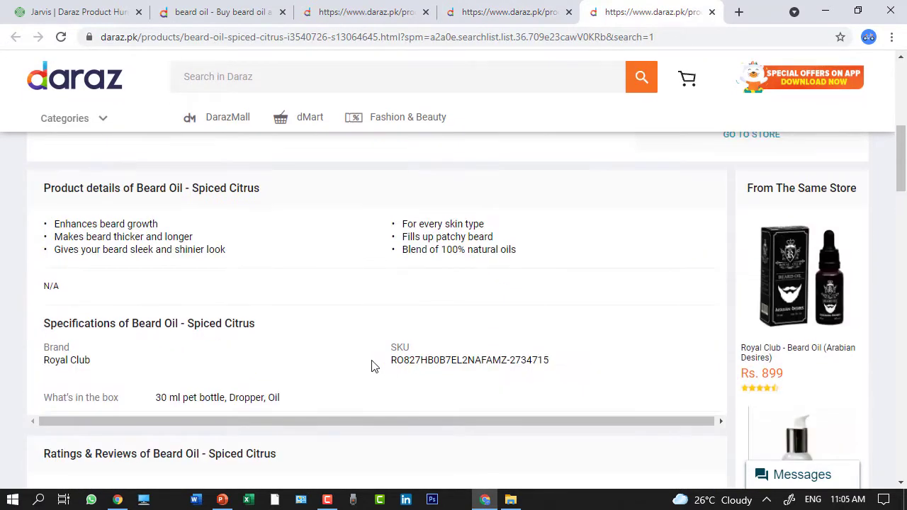
scroll(316, 334, up, 1)
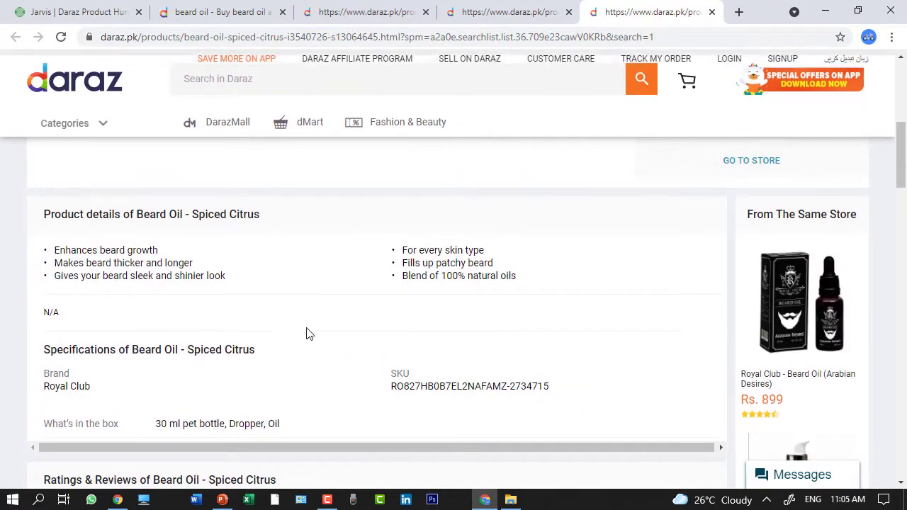
Highlight the Spiced Citrus listing's product details and its specifications in turn, check its title, and clear the selection
drag(157, 286, 406, 369)
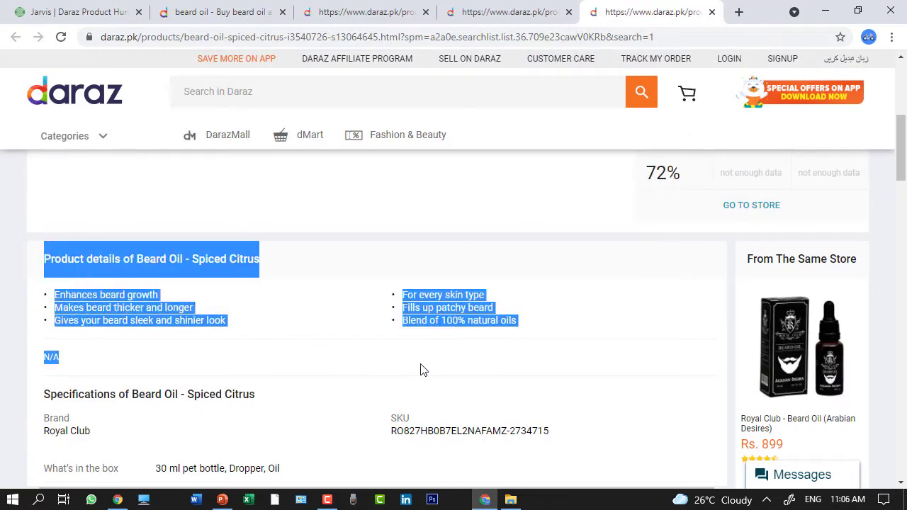
click(533, 375)
scroll(175, 277, down, 2)
drag(47, 243, 438, 336)
scroll(437, 336, up, 10)
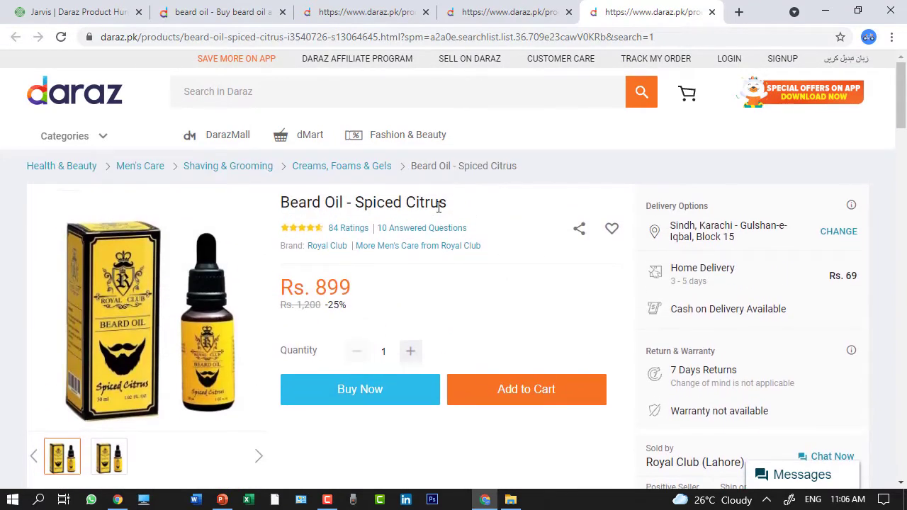
scroll(518, 344, down, 5)
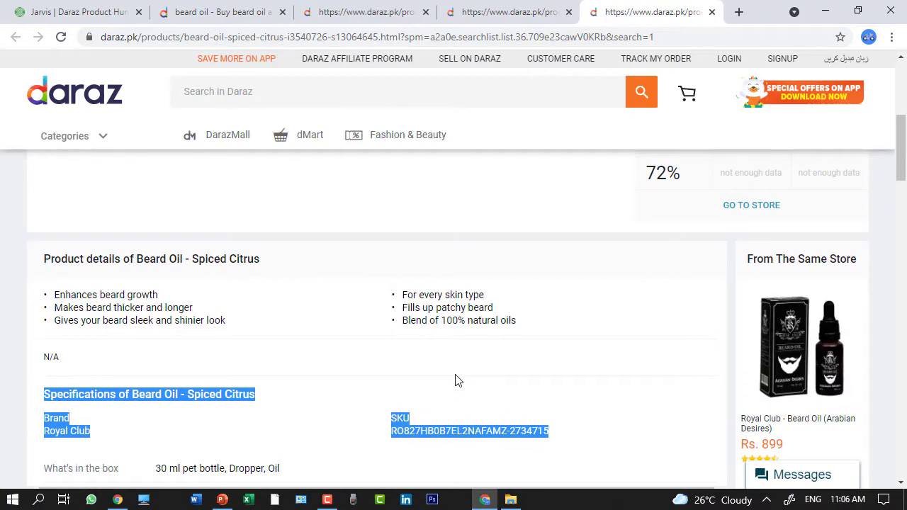
click(457, 381)
Highlight the title Beard Oil - Spiced Citrus, and clear the selection
scroll(464, 378, up, 5)
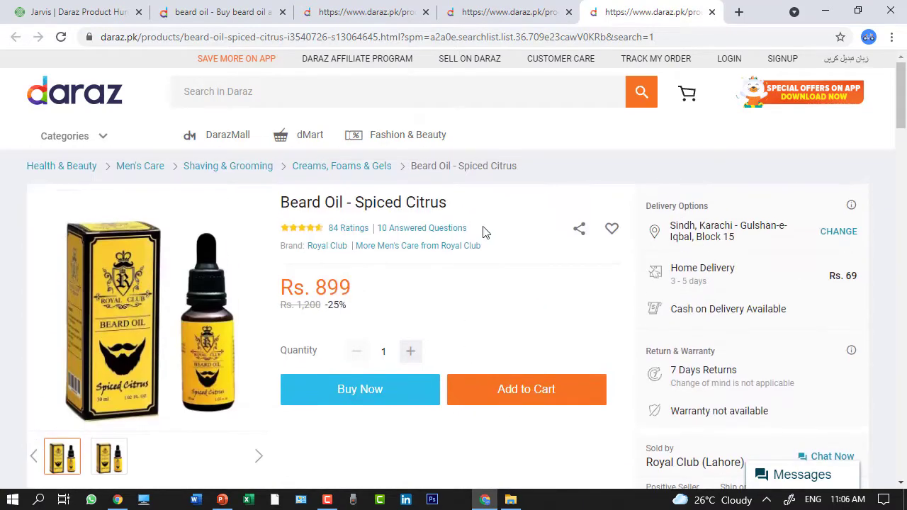
drag(471, 209, 277, 214)
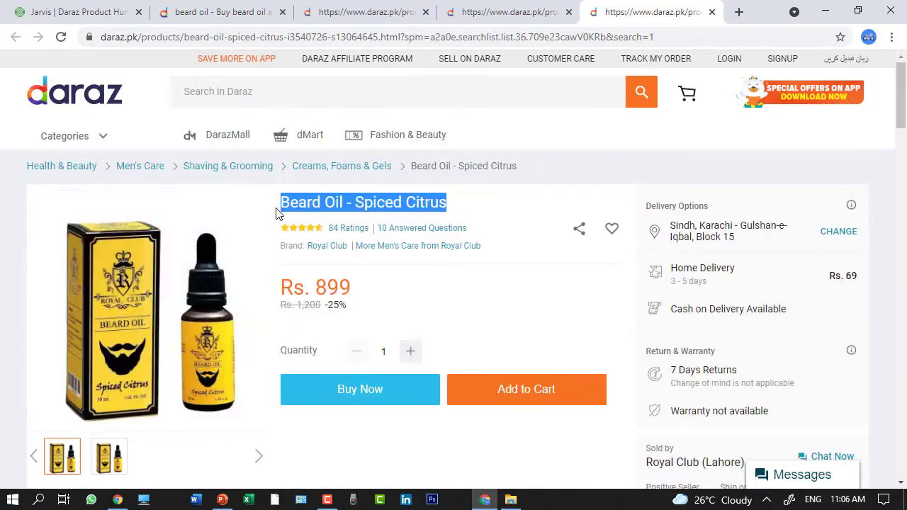
click(513, 258)
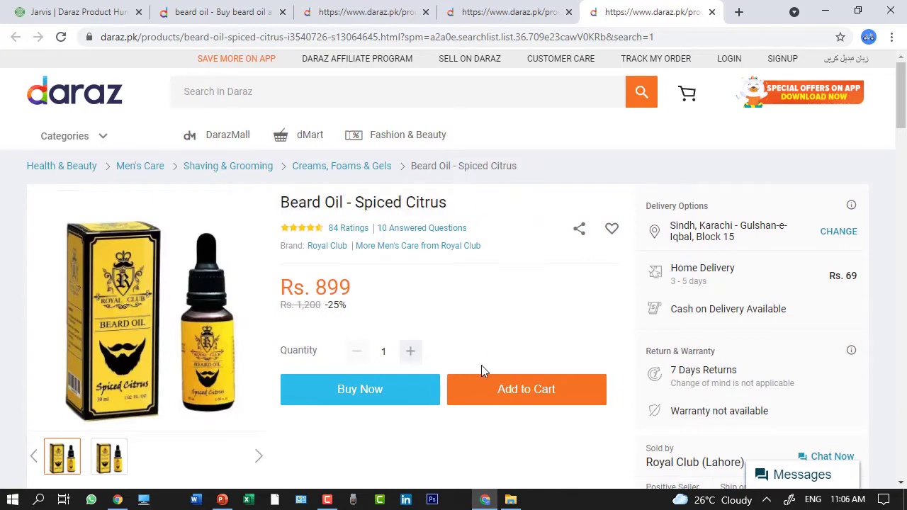
Recheck the Spiced Citrus listing's product details, price and ratings, and view its second gallery photo
scroll(481, 365, down, 6)
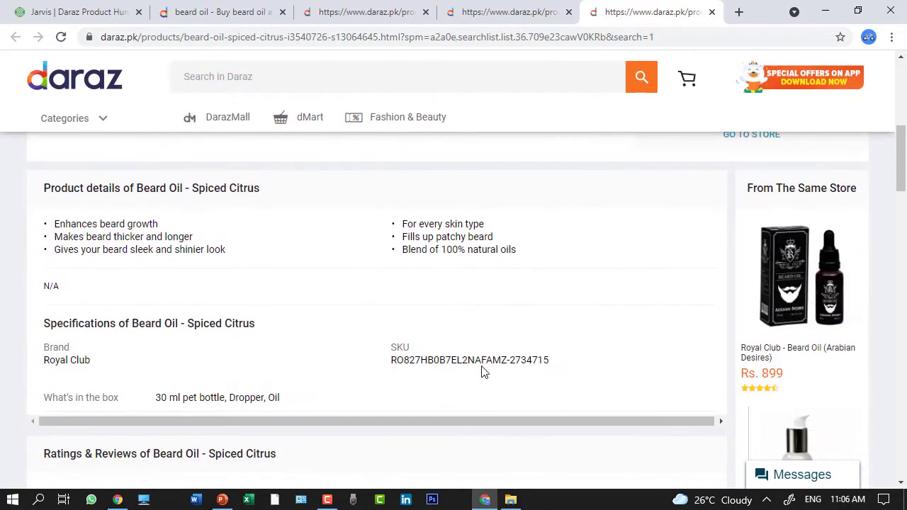
scroll(481, 369, up, 6)
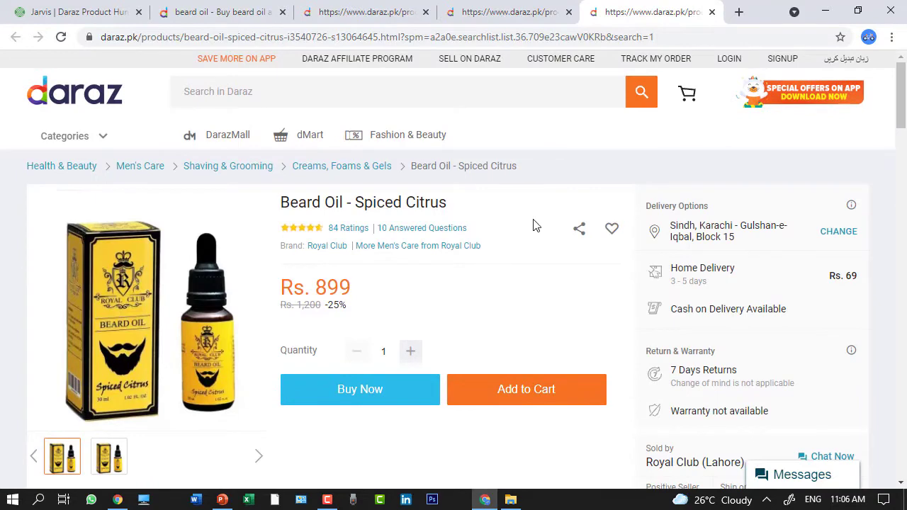
scroll(513, 258, down, 5)
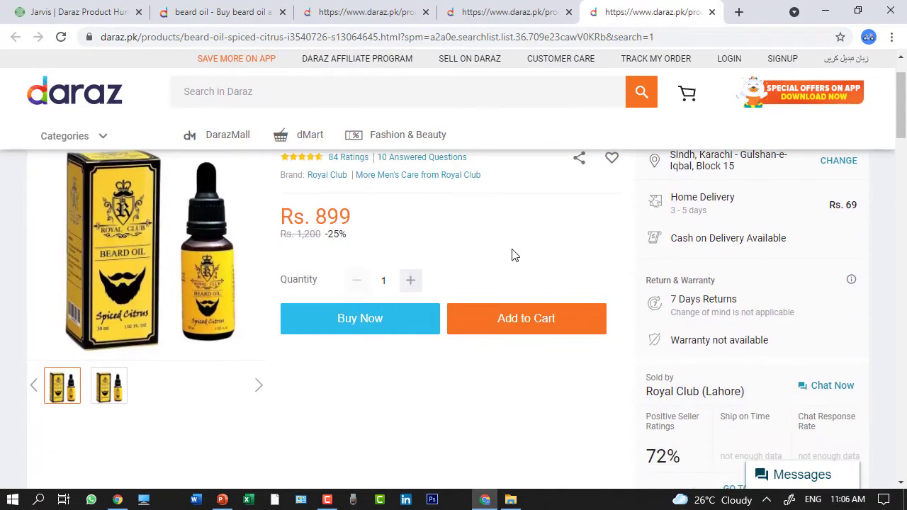
scroll(318, 408, up, 6)
scroll(156, 416, down, 1)
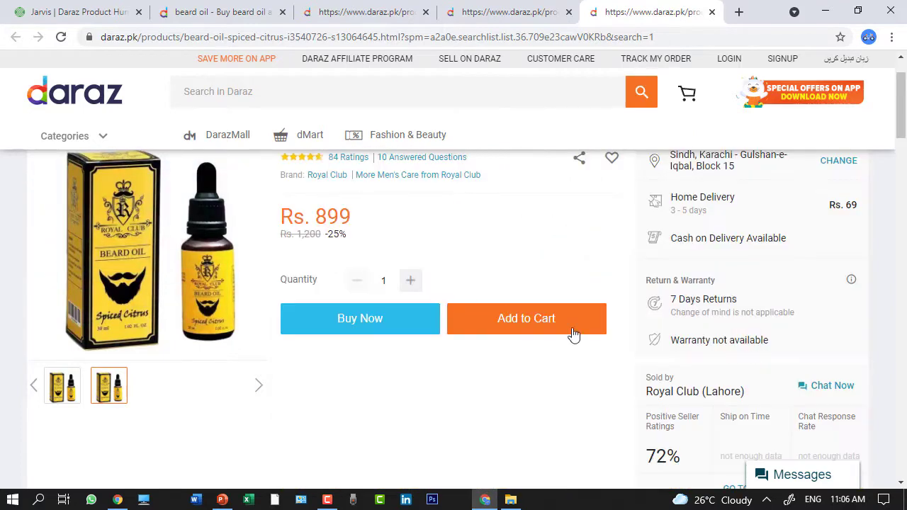
scroll(521, 413, up, 1)
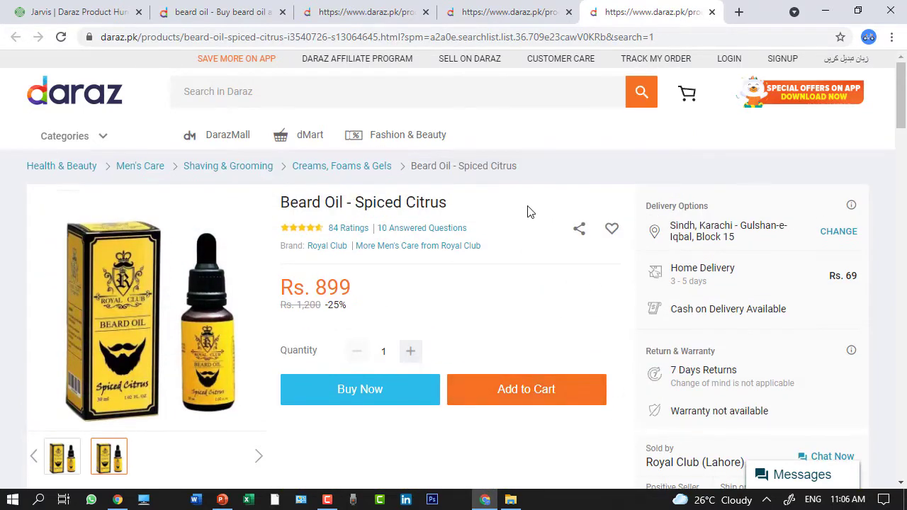
Go back through the Rs. 230 listing to the Rs. 650 listing, highlight its title and magnify its Product Display photo
click(510, 11)
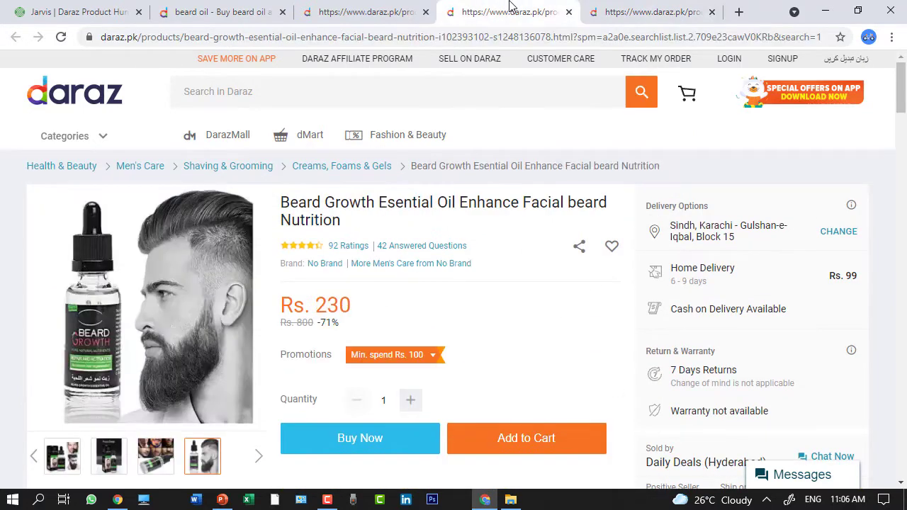
click(373, 9)
scroll(439, 213, up, 1)
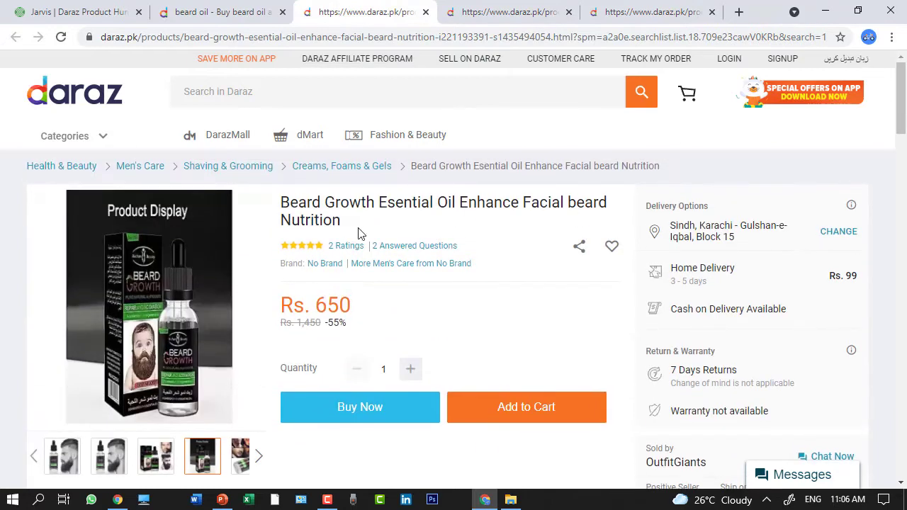
drag(361, 224, 305, 190)
scroll(305, 190, down, 2)
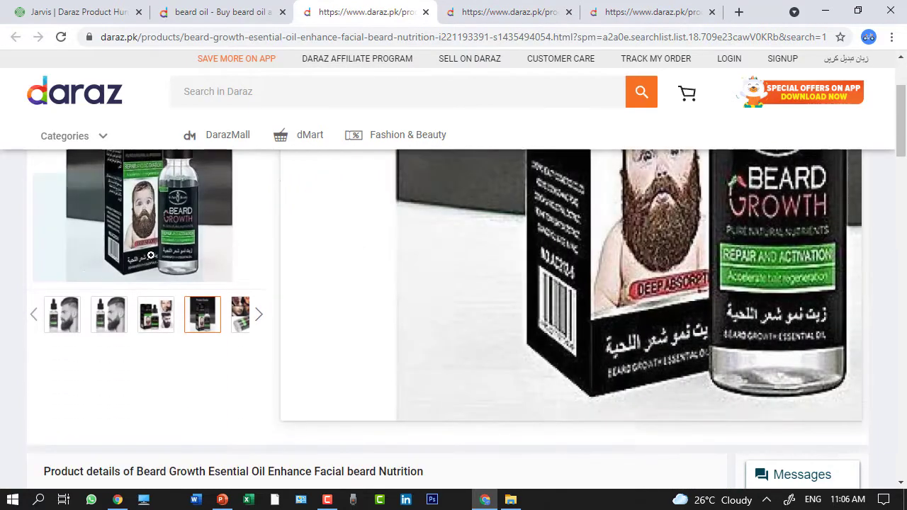
scroll(518, 355, up, 2)
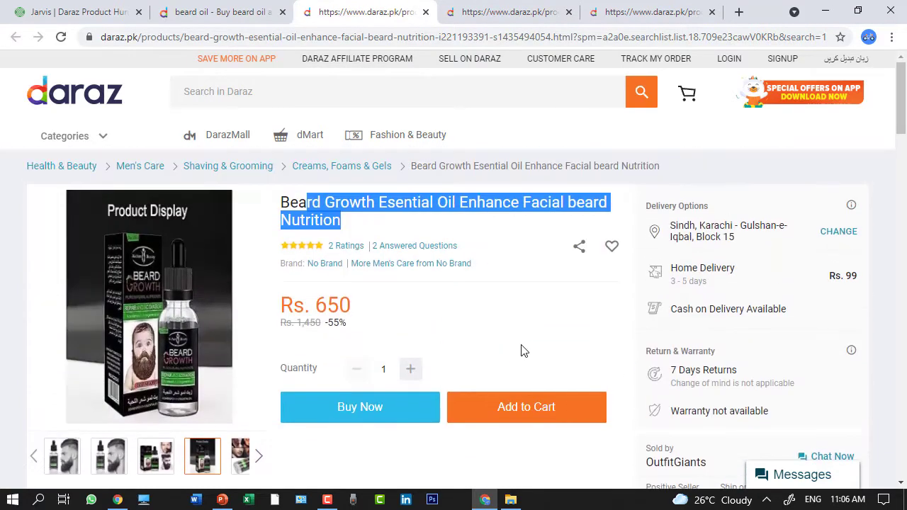
Revisit the Spiced Citrus and Rs. 230 Daraz listings to compare their titles and prices
click(506, 7)
click(624, 10)
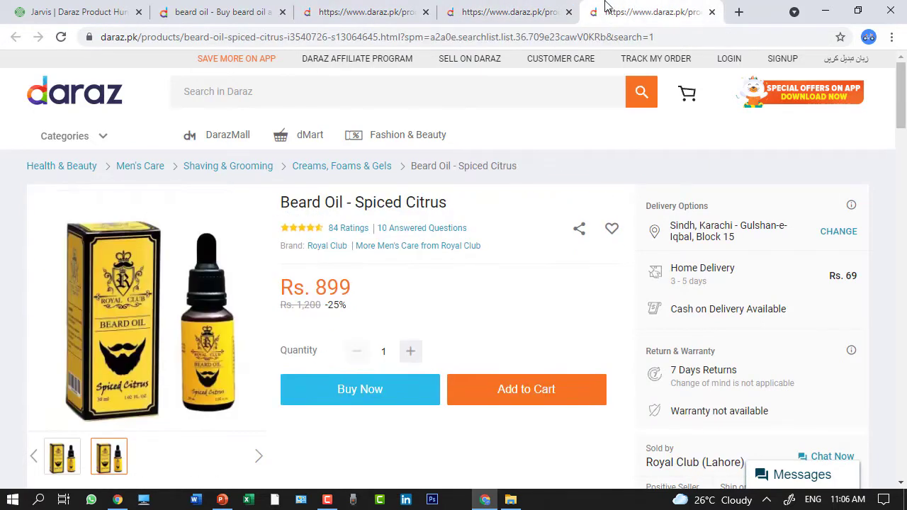
click(494, 7)
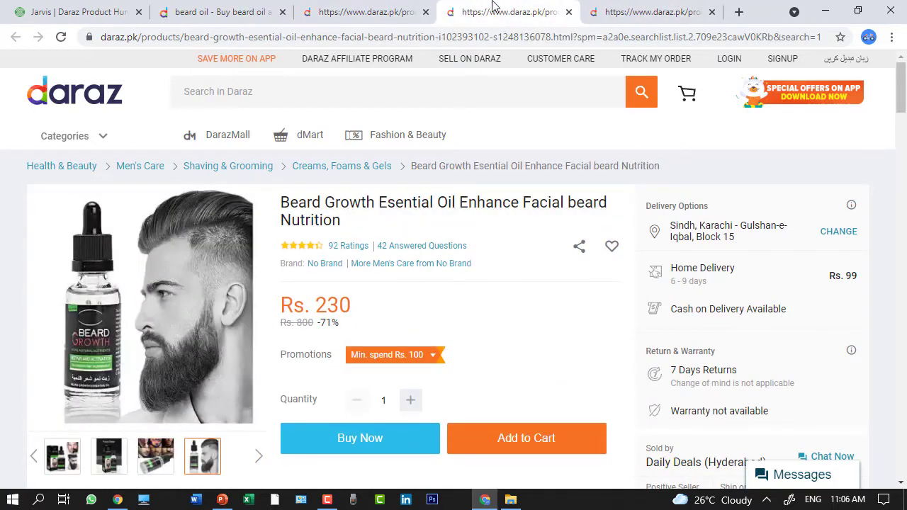
Open the amazon.com site in a new browser tab, keeping the Daraz listings open
click(739, 12)
click(364, 298)
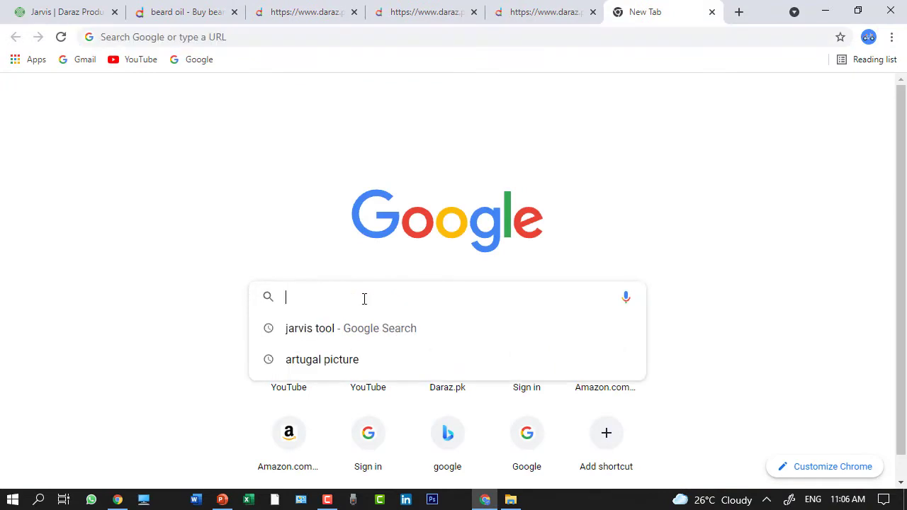
text(amazo)
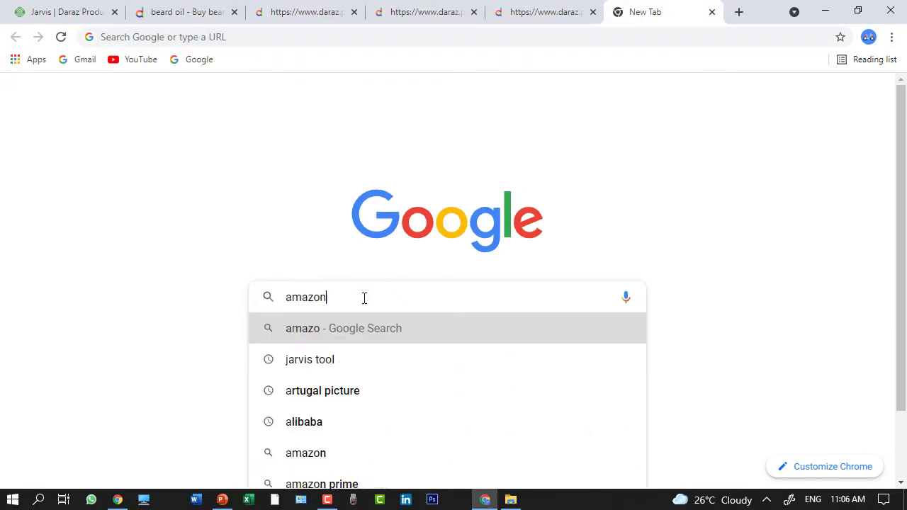
text(n.com\)
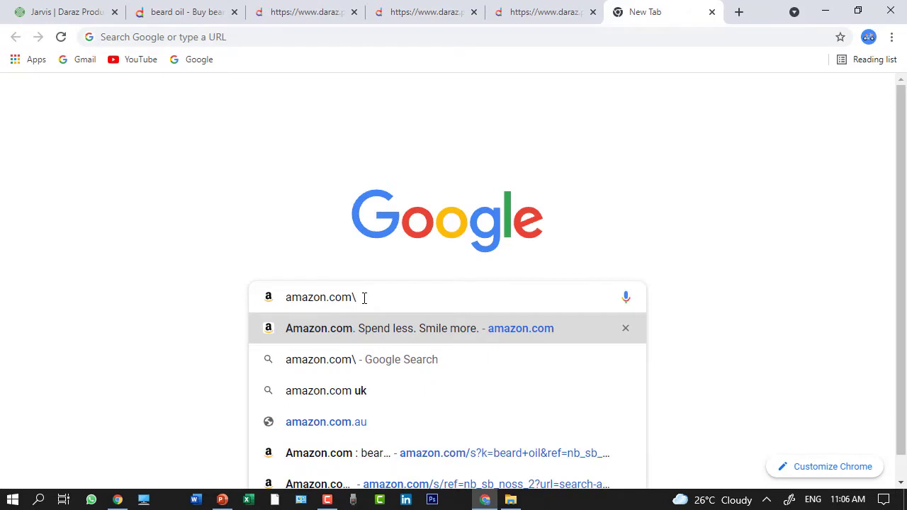
key(BackSpace)
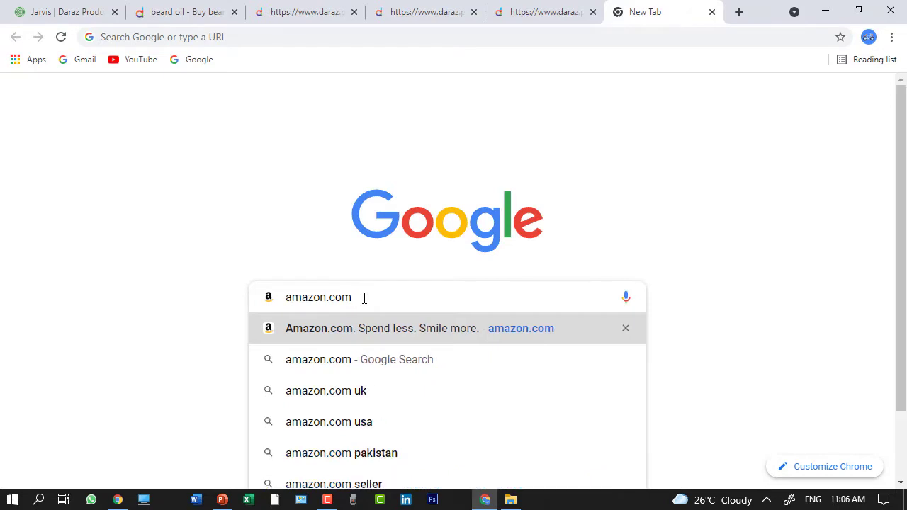
key(Return)
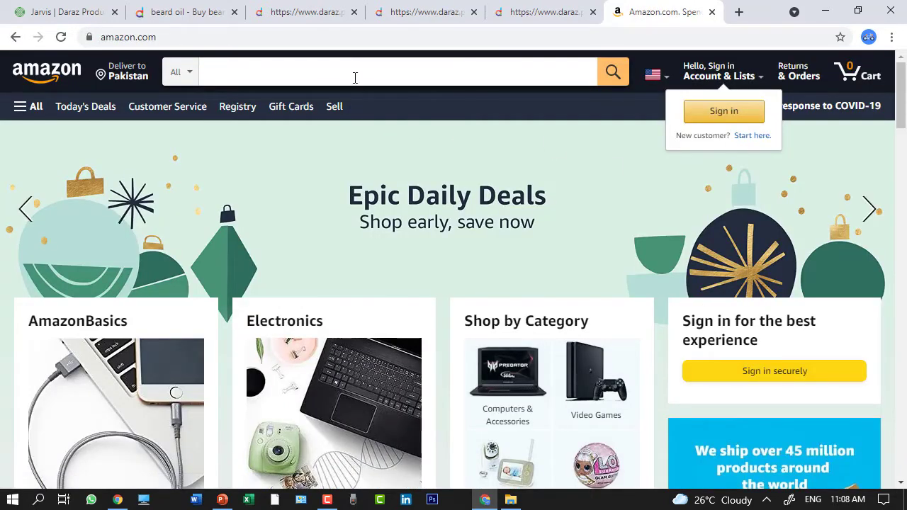
Search Amazon for beard oil across all departments
click(355, 77)
text(b)
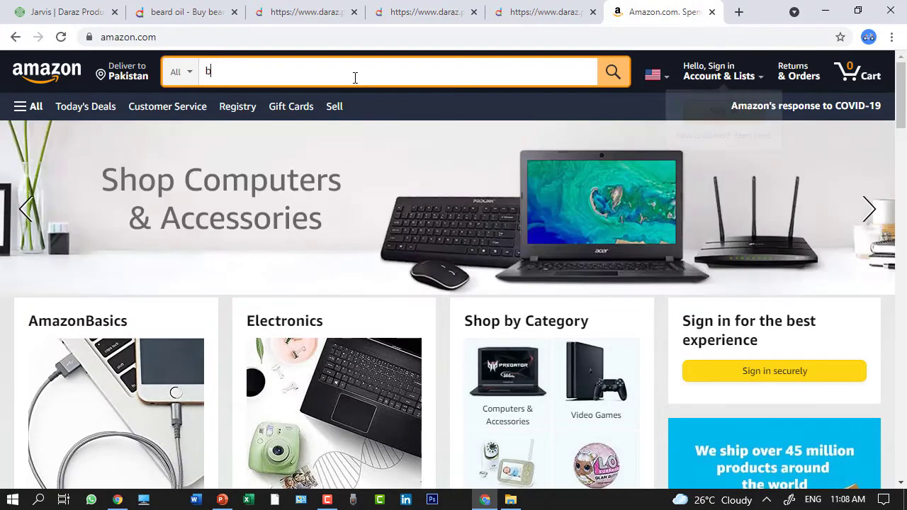
text(eard oil)
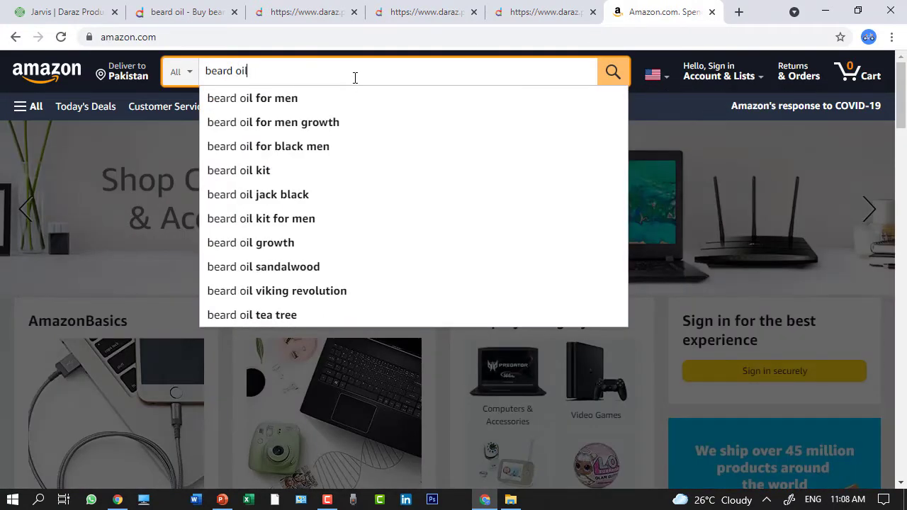
key(Return)
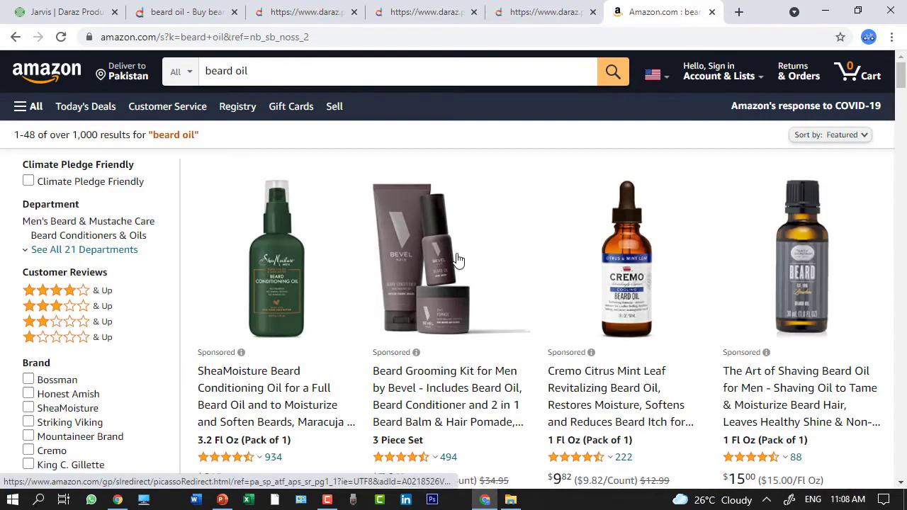
Browse the beard oil results and open the Best Beard Oil for men – Crafted Beard Oil Conditioner listing in a new tab
scroll(477, 282, down, 2)
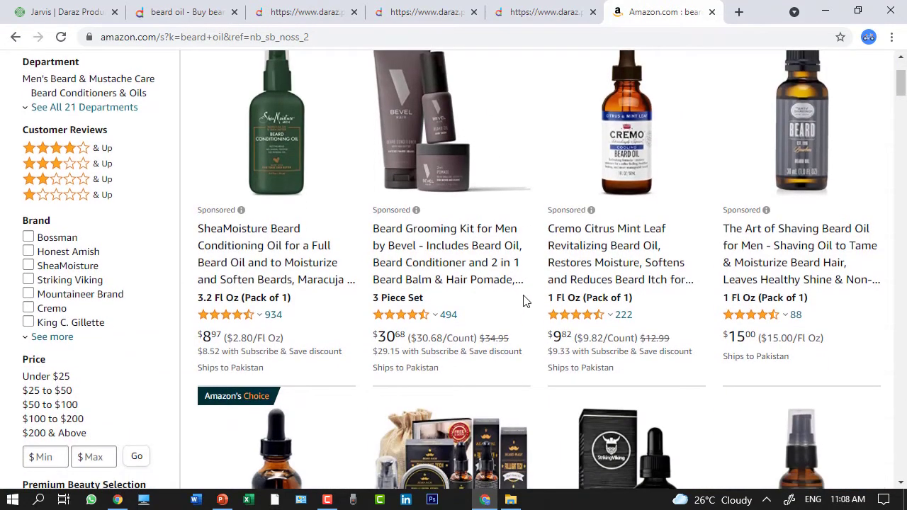
scroll(523, 300, up, 2)
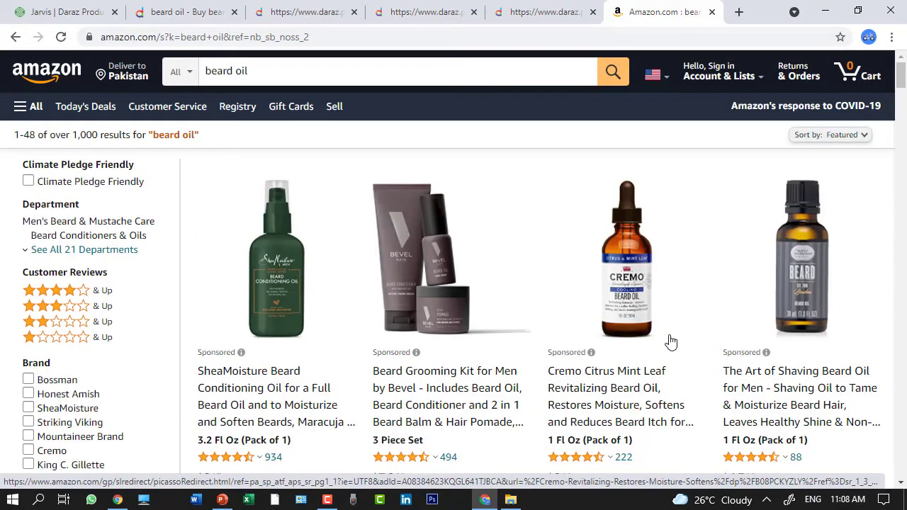
scroll(672, 343, down, 5)
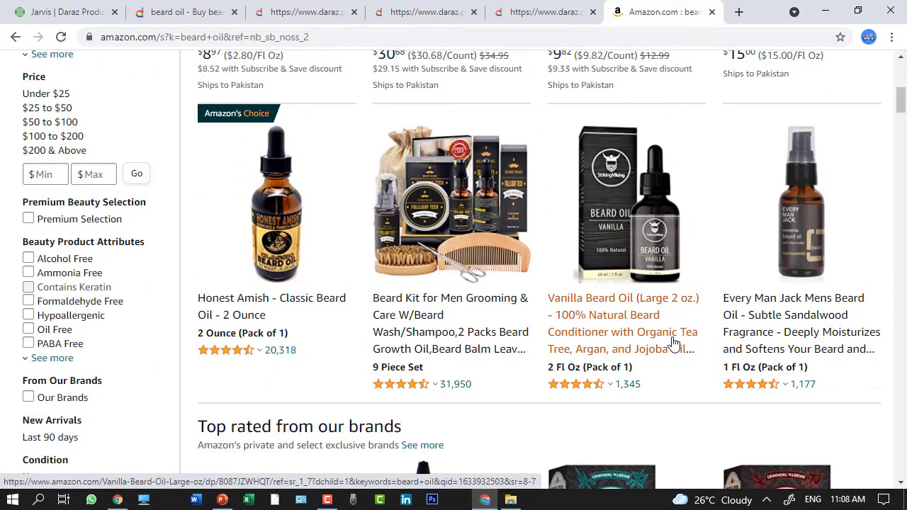
scroll(674, 344, down, 5)
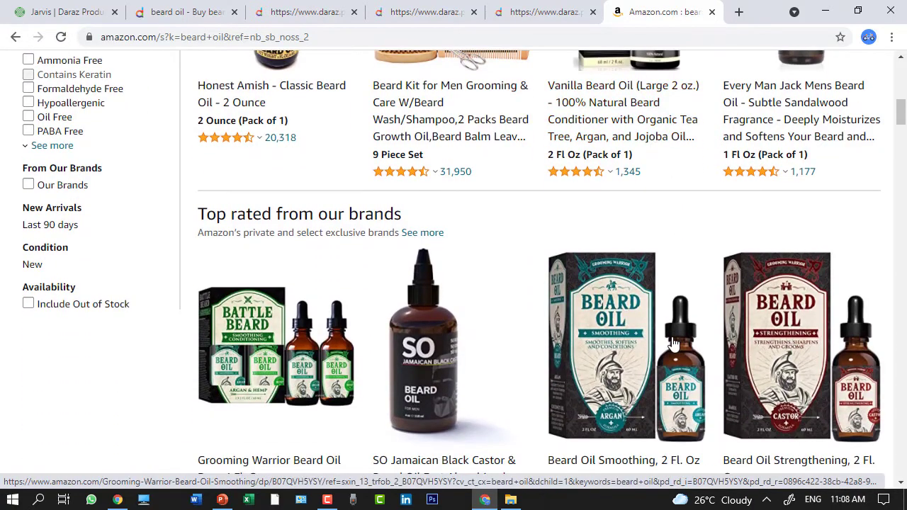
scroll(673, 344, down, 3)
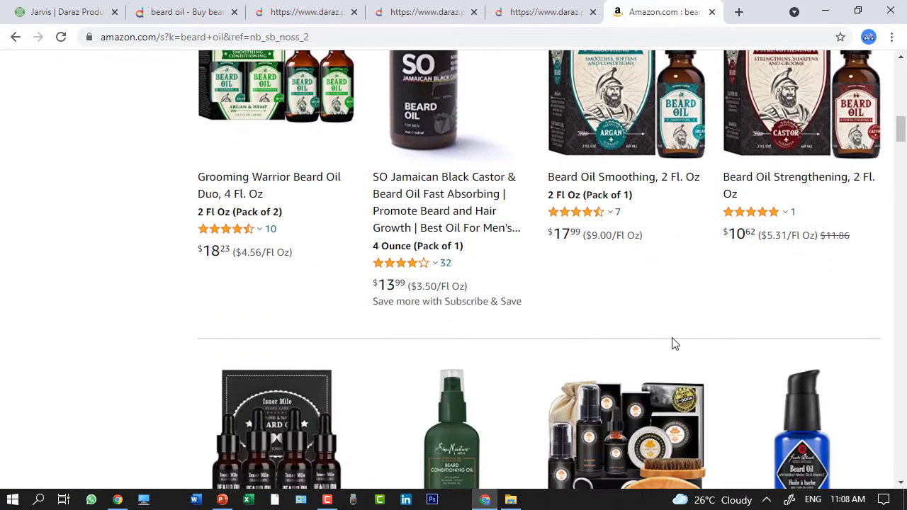
scroll(673, 344, down, 6)
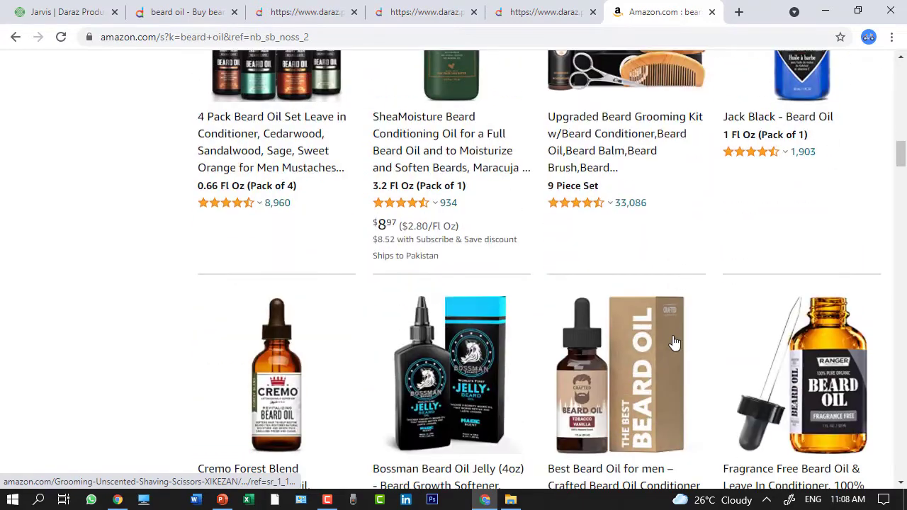
scroll(669, 343, down, 2)
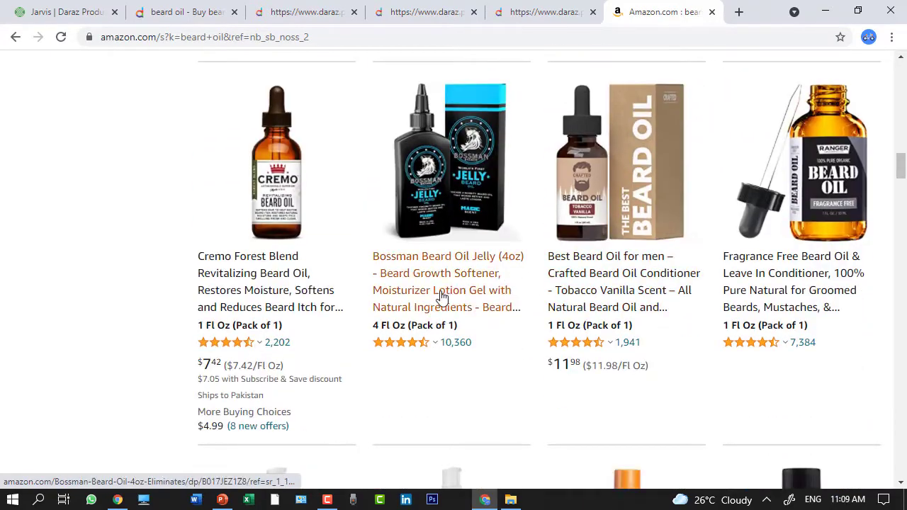
right_click(644, 259)
click(652, 265)
Browse further through the results and open the Beard Kit, Beard Grooming Kit with Beard Wash listing in a new tab
scroll(650, 279, down, 4)
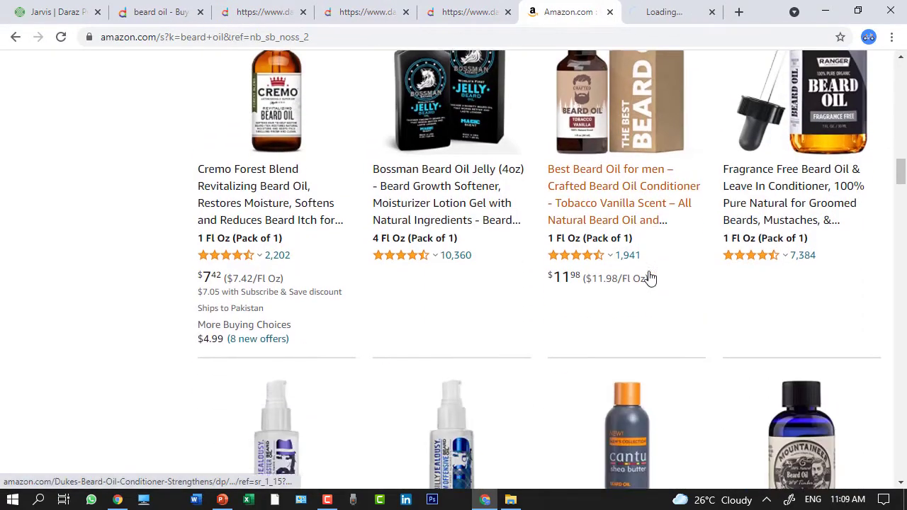
scroll(650, 279, down, 7)
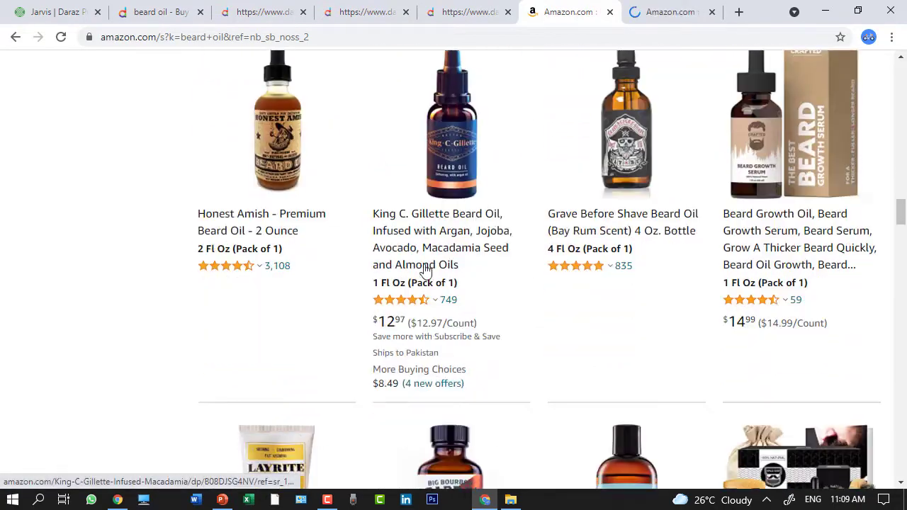
scroll(714, 311, down, 14)
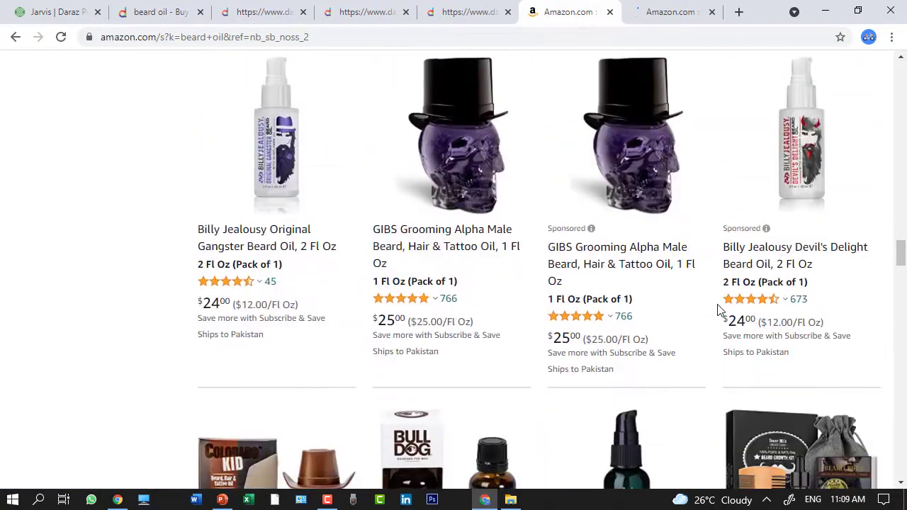
scroll(717, 309, down, 7)
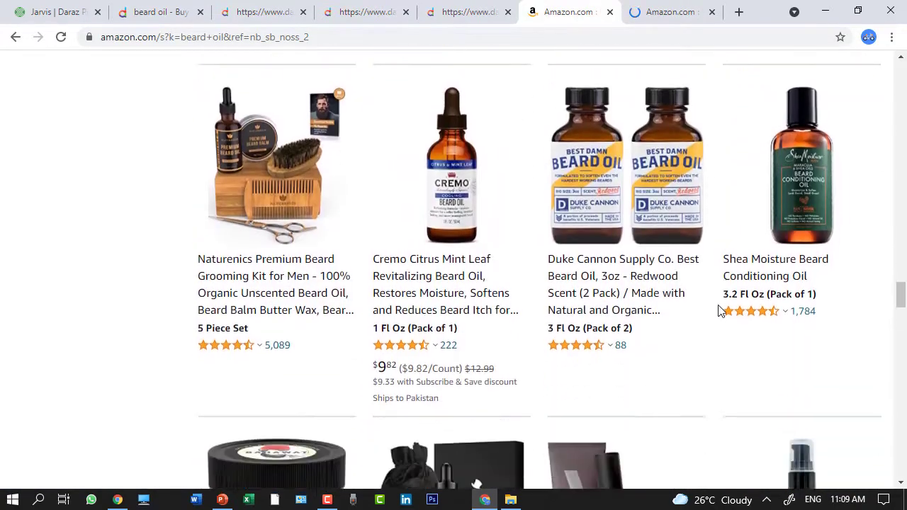
scroll(717, 312, down, 7)
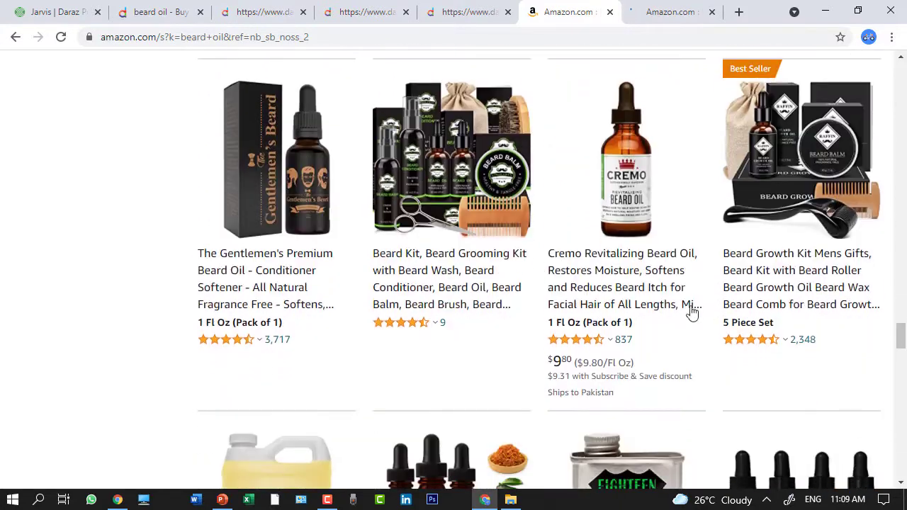
right_click(419, 260)
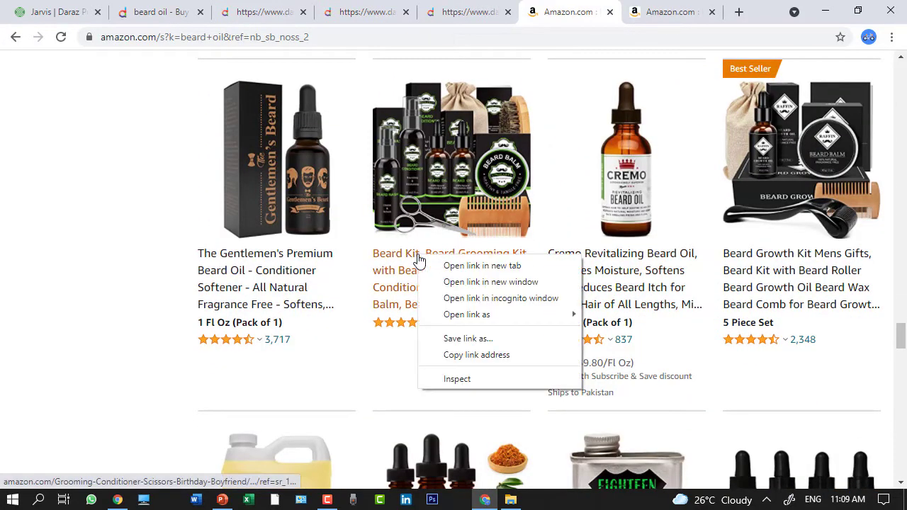
click(449, 265)
Look through the remaining results and open the Beard Growth Kit, Derma Roller Kit listing in a new tab
scroll(521, 274, down, 4)
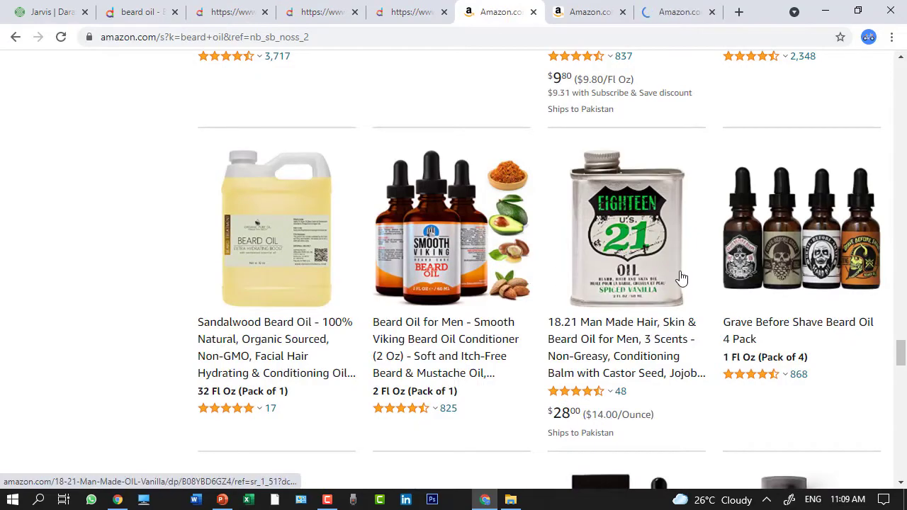
scroll(681, 278, down, 13)
scroll(682, 278, down, 6)
scroll(618, 288, up, 20)
scroll(619, 287, up, 15)
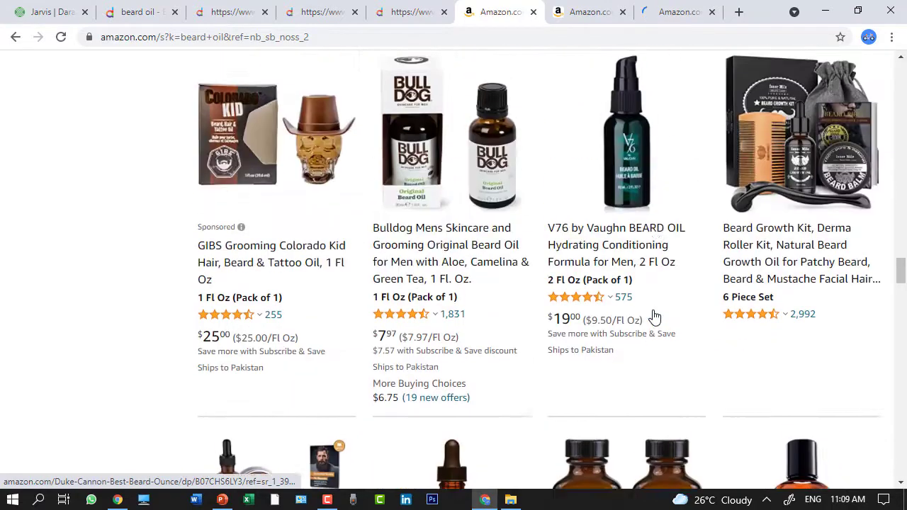
scroll(655, 318, up, 3)
scroll(780, 308, down, 2)
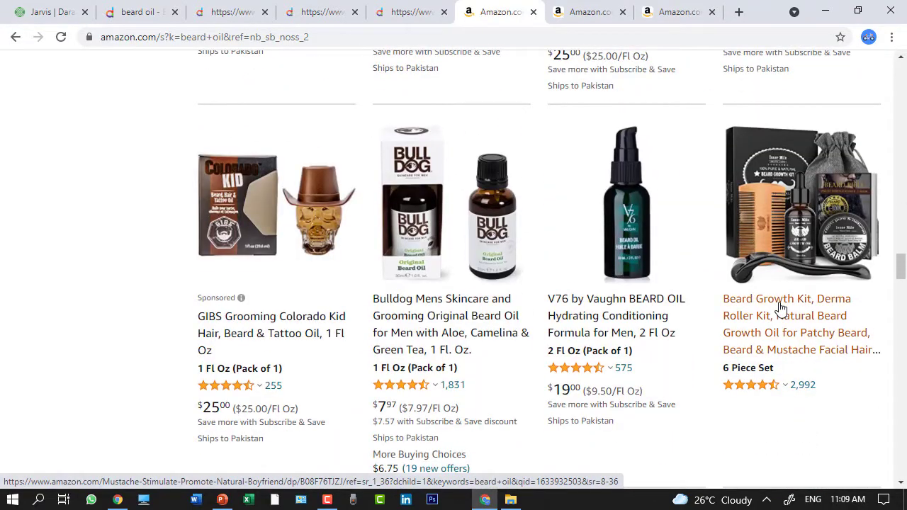
right_click(779, 308)
click(786, 312)
Switch to the Crafted Beard Oil Conditioner listing, highlight its full title and clear the selection
scroll(587, 329, down, 5)
scroll(581, 327, up, 12)
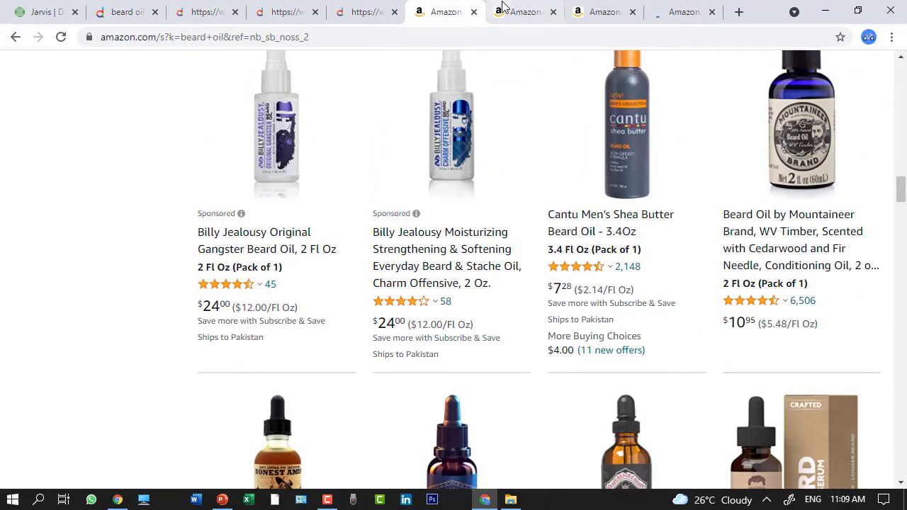
click(505, 9)
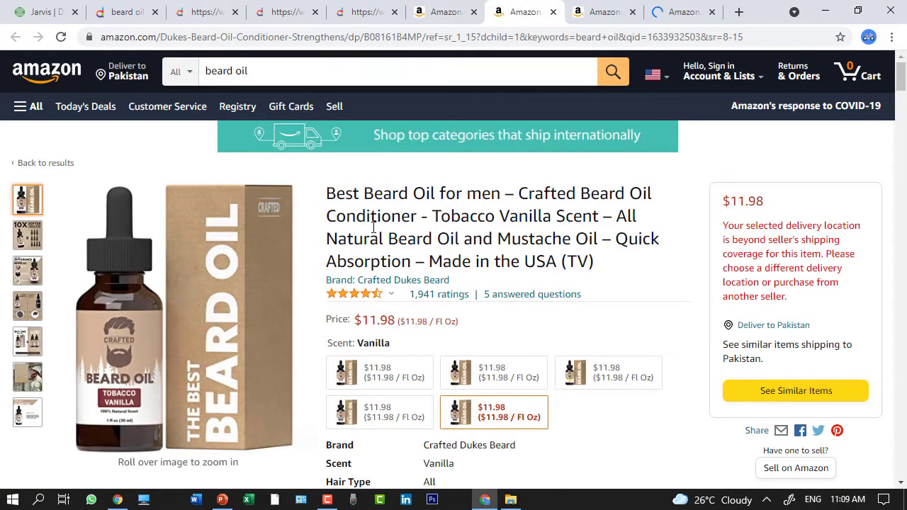
drag(321, 197, 644, 286)
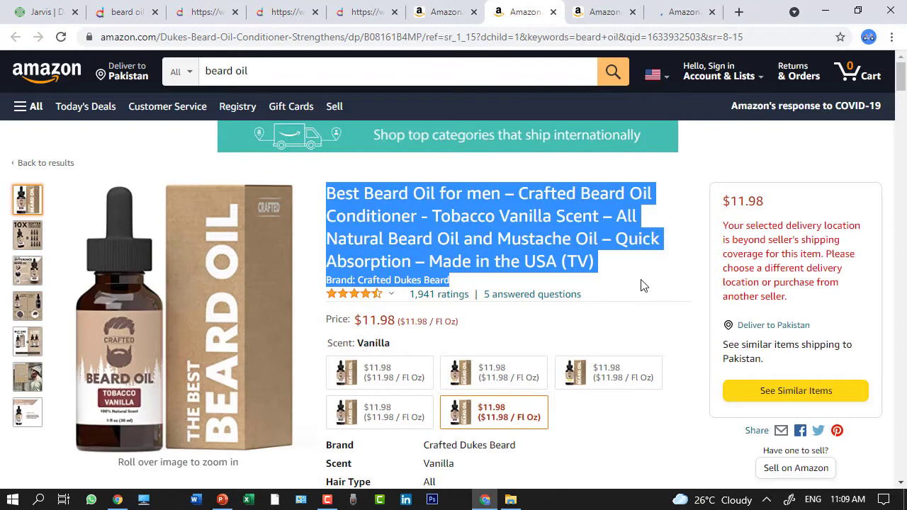
click(642, 286)
Examine the Crafted listing's About this item section, highlighting all its bullet points twice and clearing the selection
scroll(640, 286, down, 5)
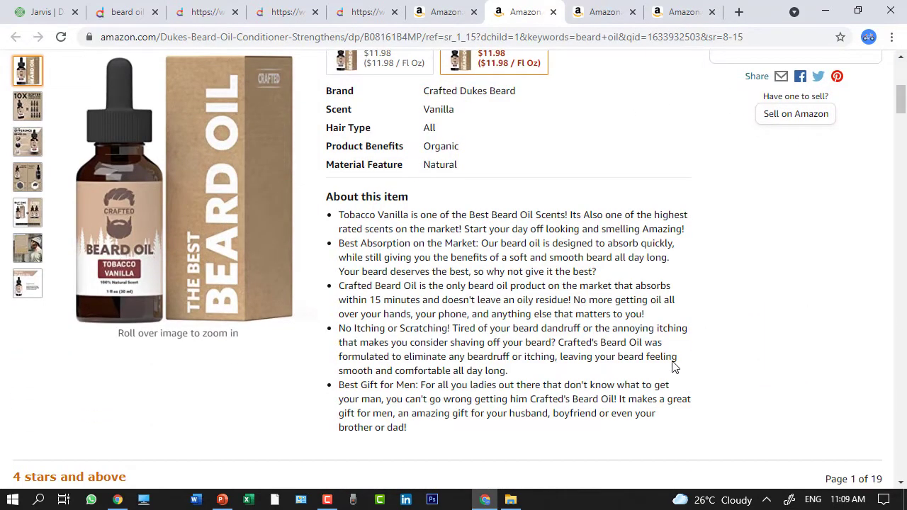
drag(429, 438, 333, 222)
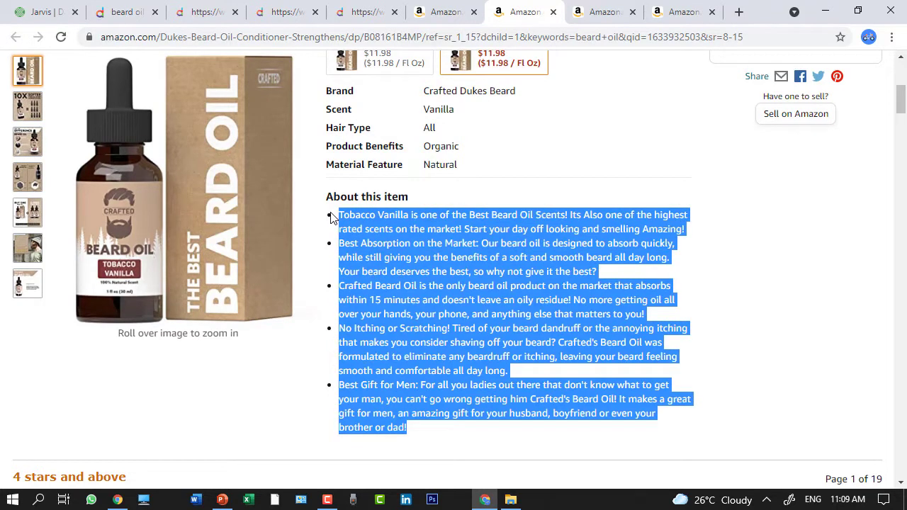
click(443, 197)
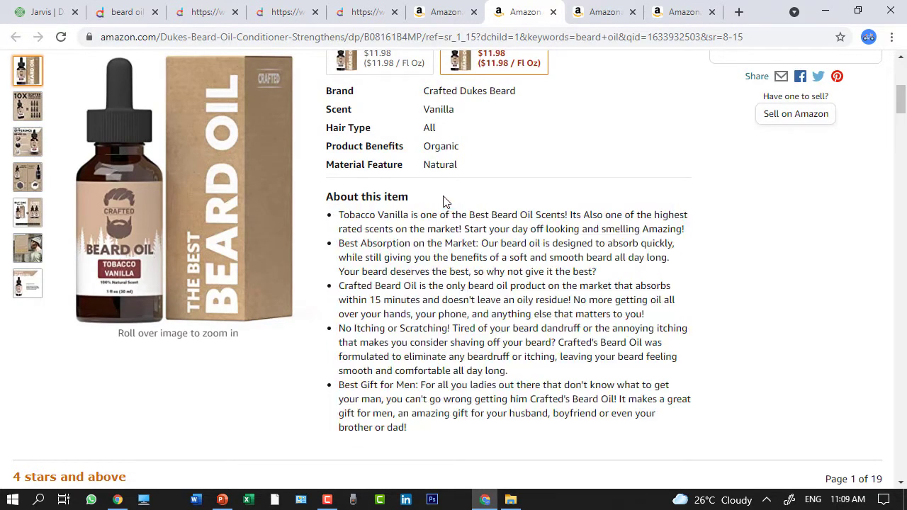
drag(415, 434, 342, 216)
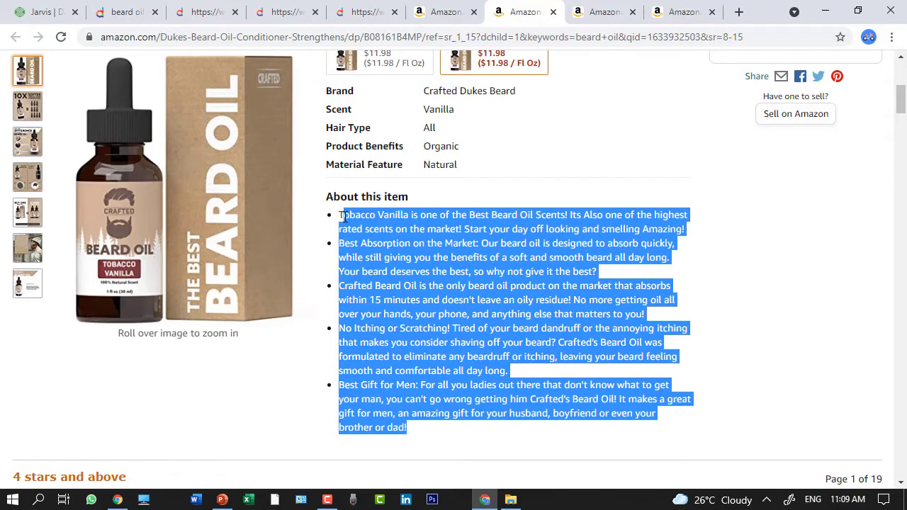
click(534, 227)
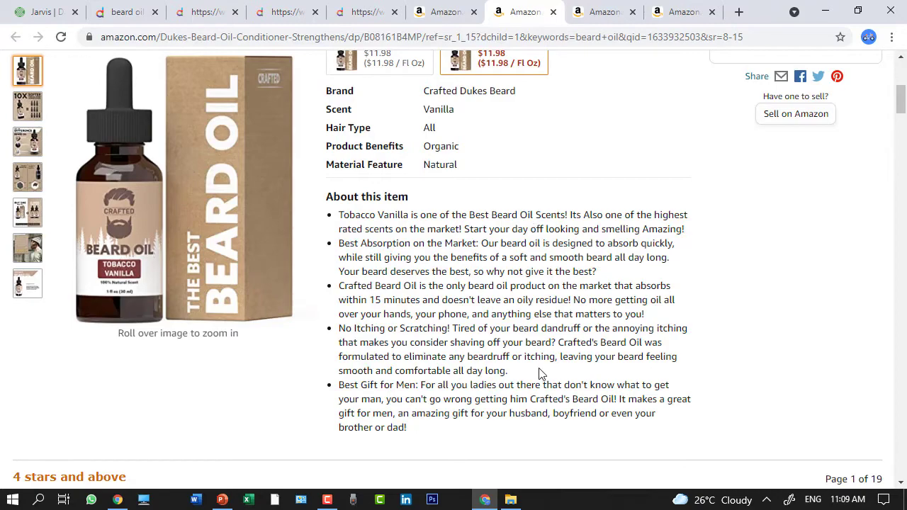
scroll(539, 373, up, 3)
scroll(538, 373, down, 5)
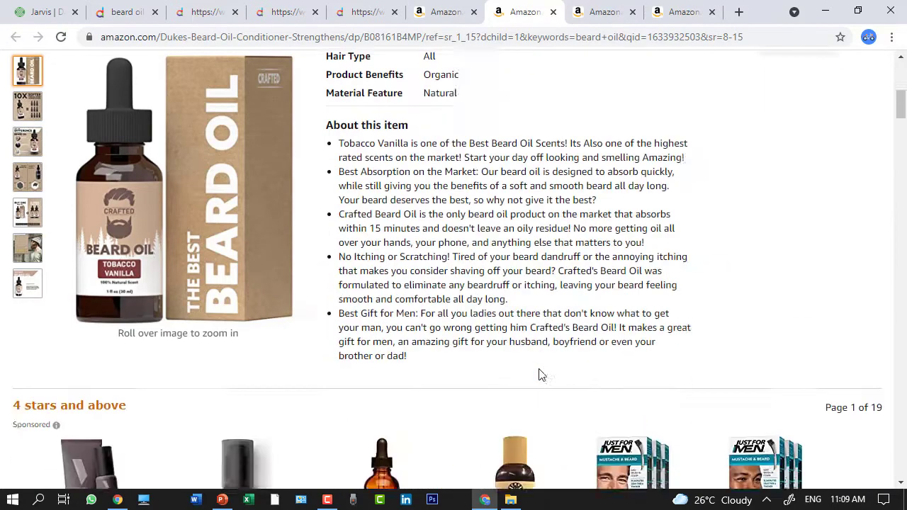
Reread the Crafted listing's About this item bullets, highlighting them from the last line up to the first and clearing the selection
scroll(474, 295, up, 1)
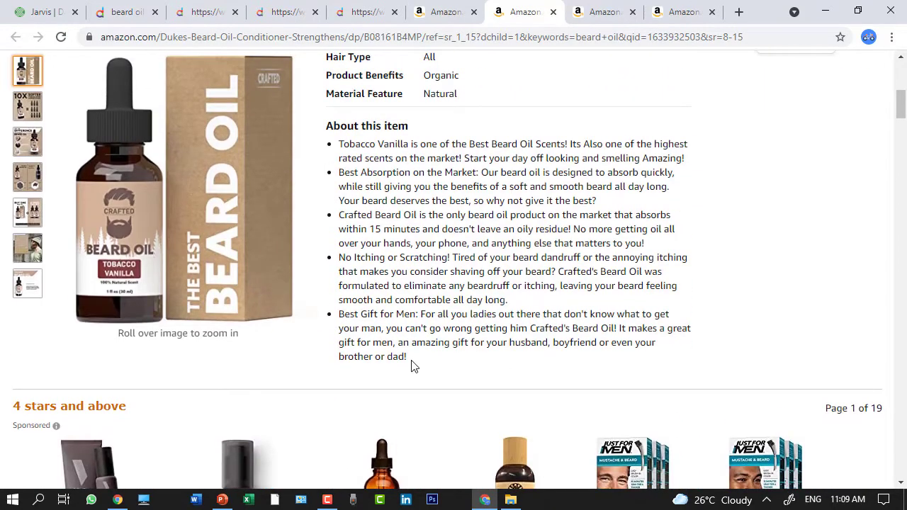
drag(408, 356, 341, 146)
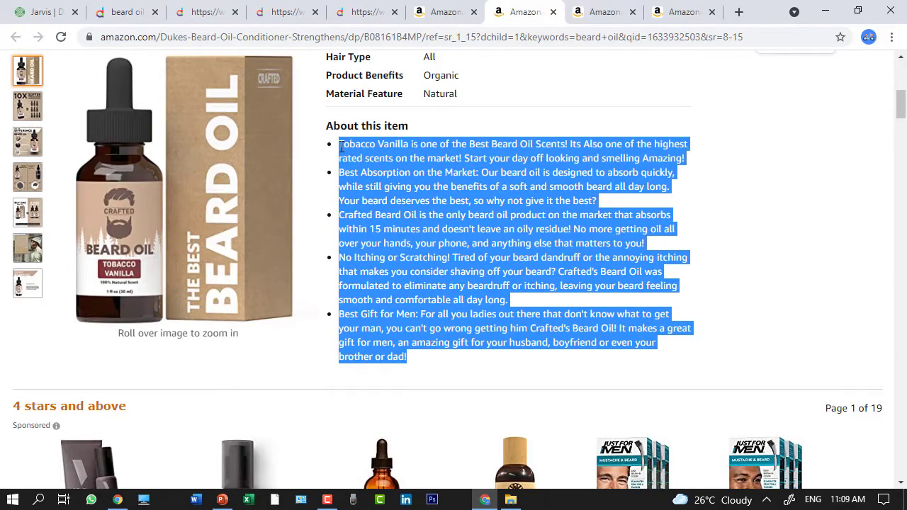
click(527, 271)
Examine the Crafted listing's Product description, highlighting the text from its opening heading through the ingredient bullets and clearing the selection
scroll(528, 283, down, 6)
scroll(134, 378, up, 7)
scroll(196, 379, down, 8)
scroll(241, 342, down, 10)
scroll(241, 339, up, 5)
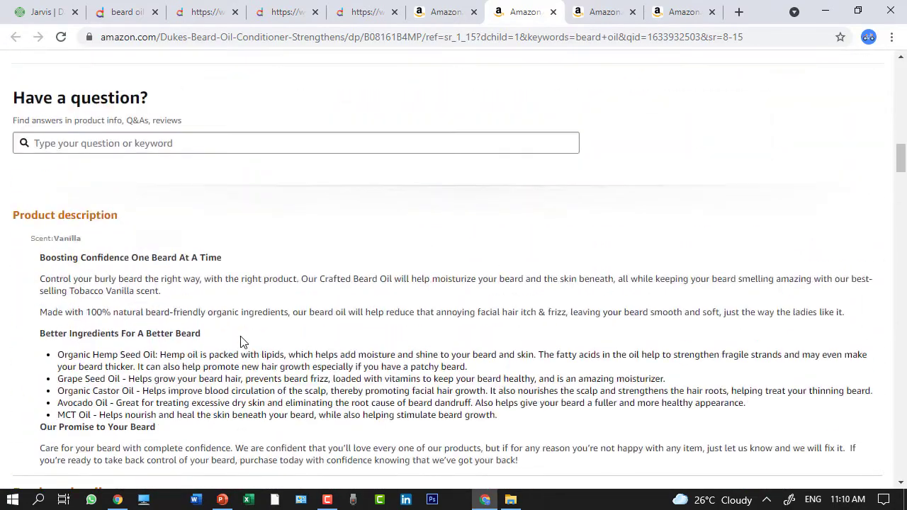
scroll(241, 342, up, 3)
scroll(215, 338, down, 5)
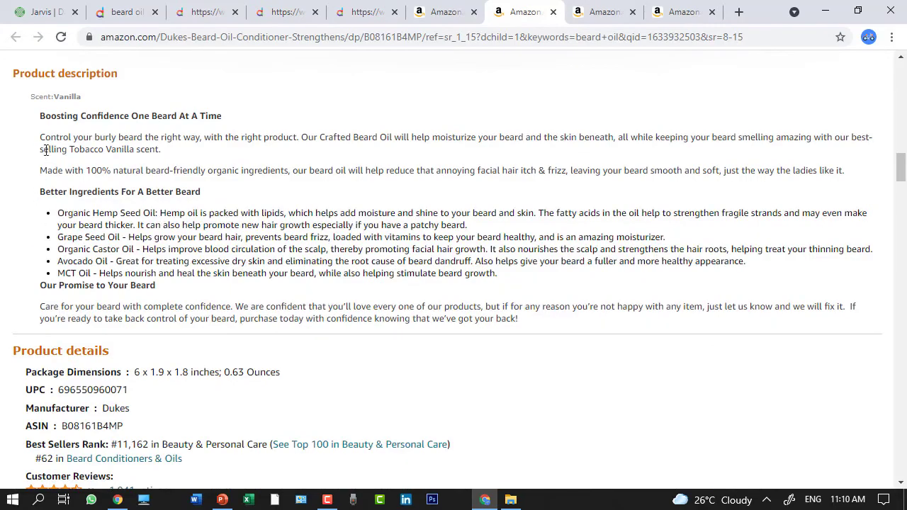
drag(37, 120, 508, 282)
click(512, 281)
View the Crafted listing's gallery images one after another, from the second picture through the last one showing the ingredients
scroll(511, 282, up, 20)
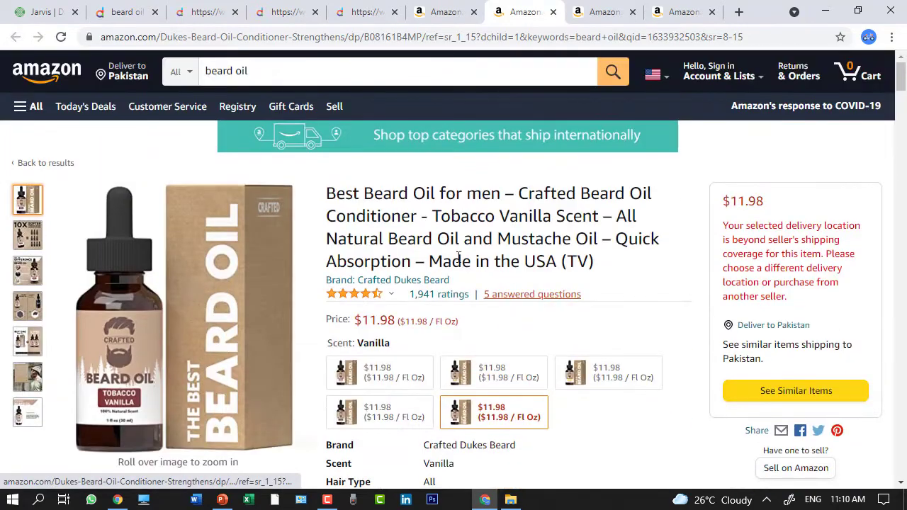
scroll(509, 276, down, 1)
scroll(554, 236, up, 1)
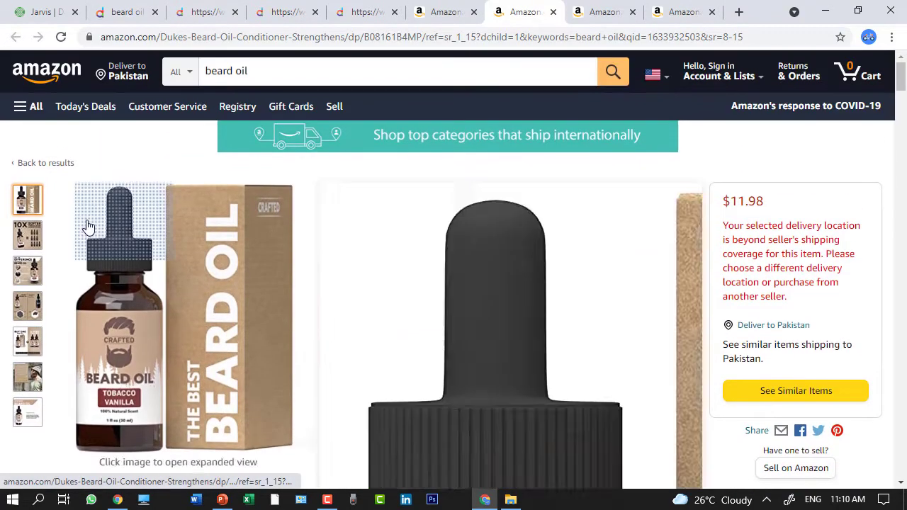
mouse_move(25, 236)
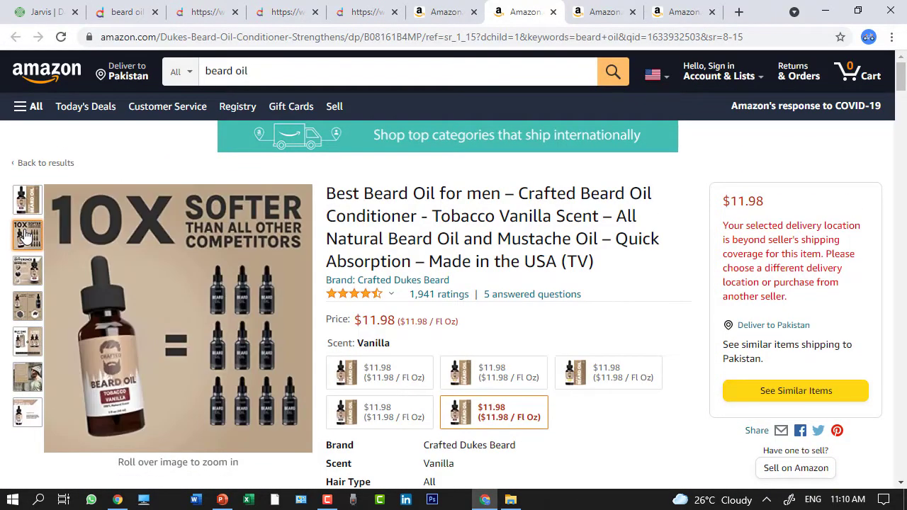
mouse_move(30, 275)
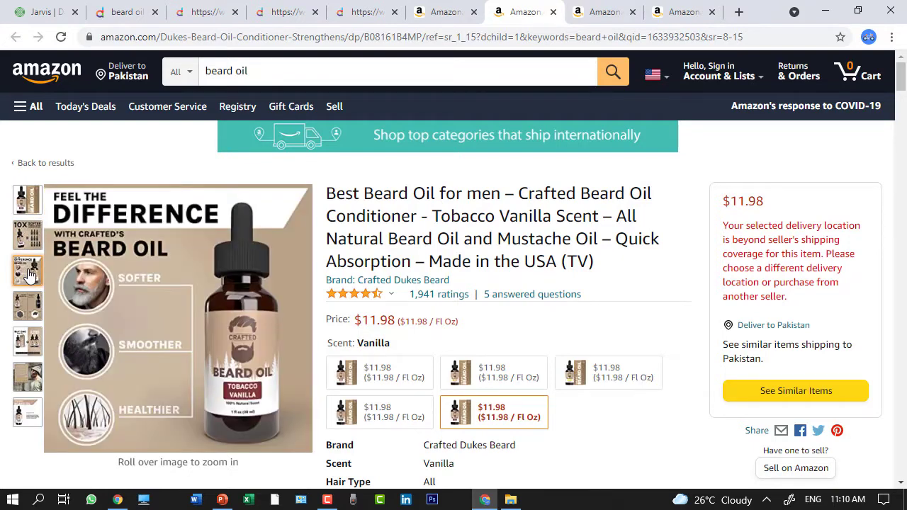
mouse_move(37, 302)
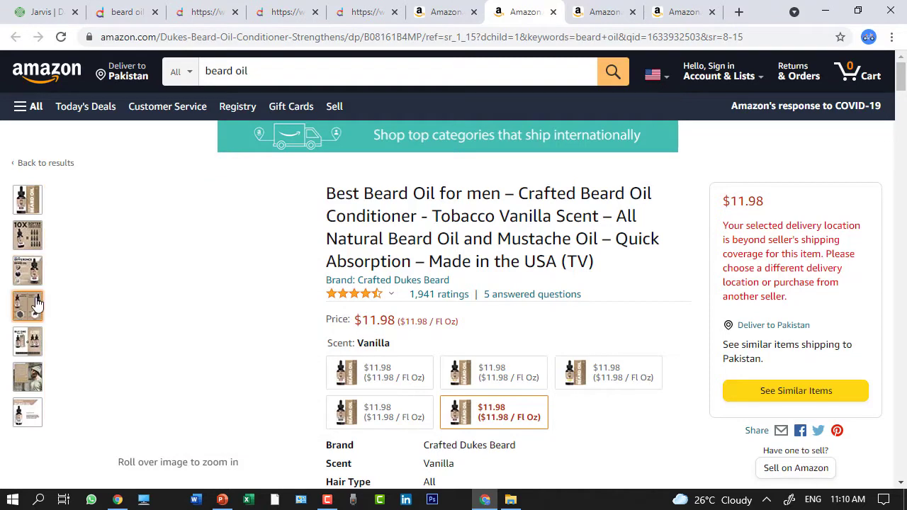
mouse_move(37, 341)
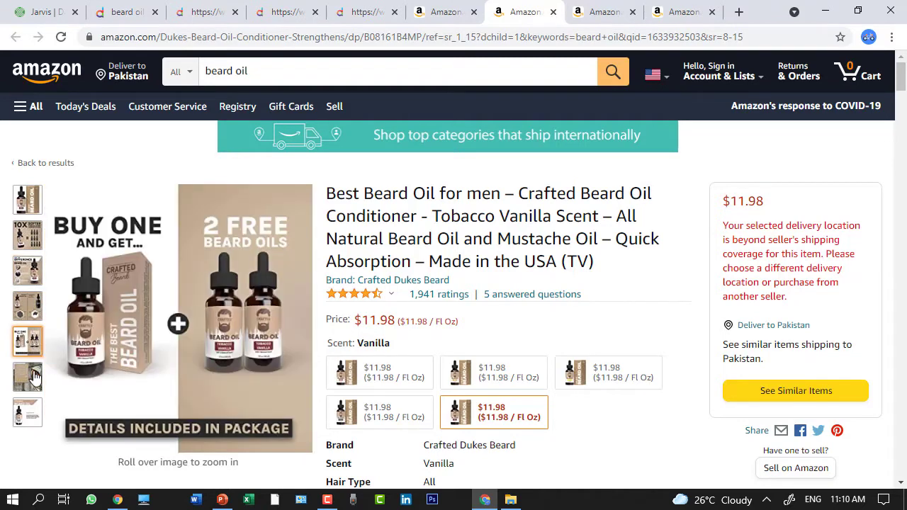
mouse_move(34, 381)
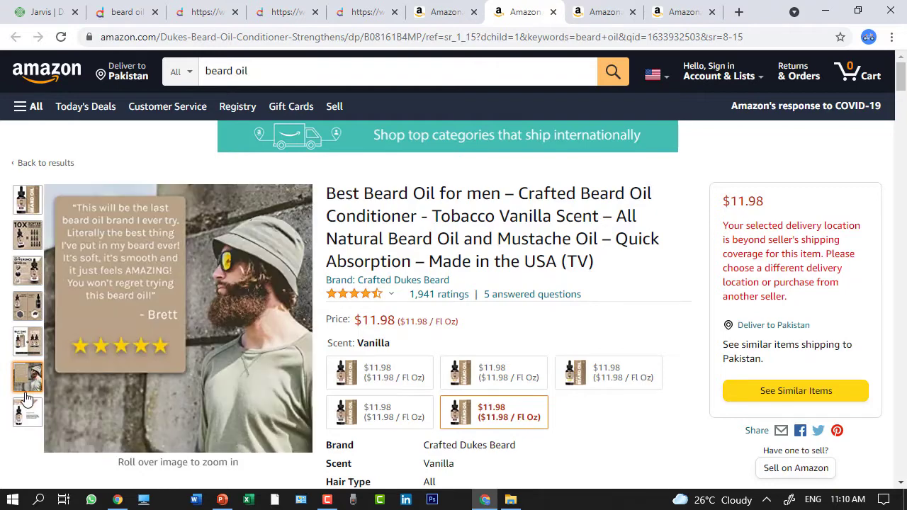
mouse_move(20, 421)
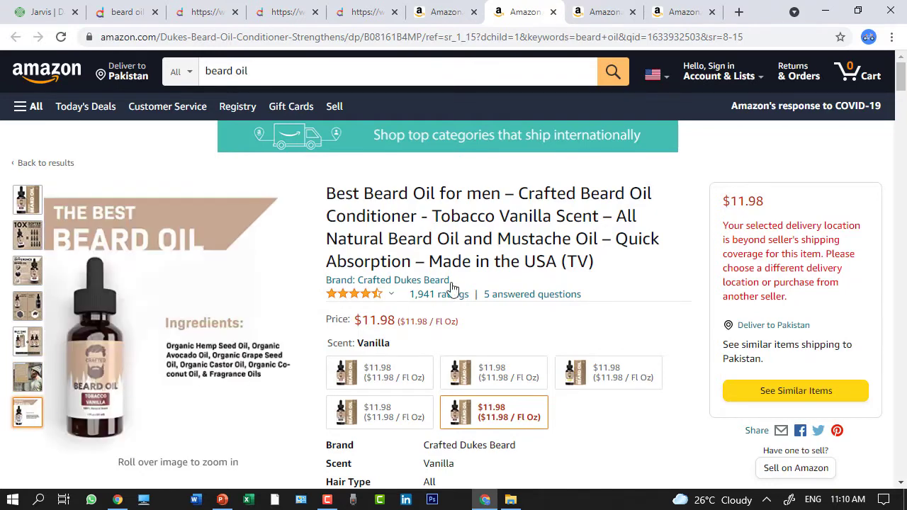
Highlight the Crafted listing's title and brand, clear the selection, and look over the bullet points and related products below
drag(606, 278, 376, 183)
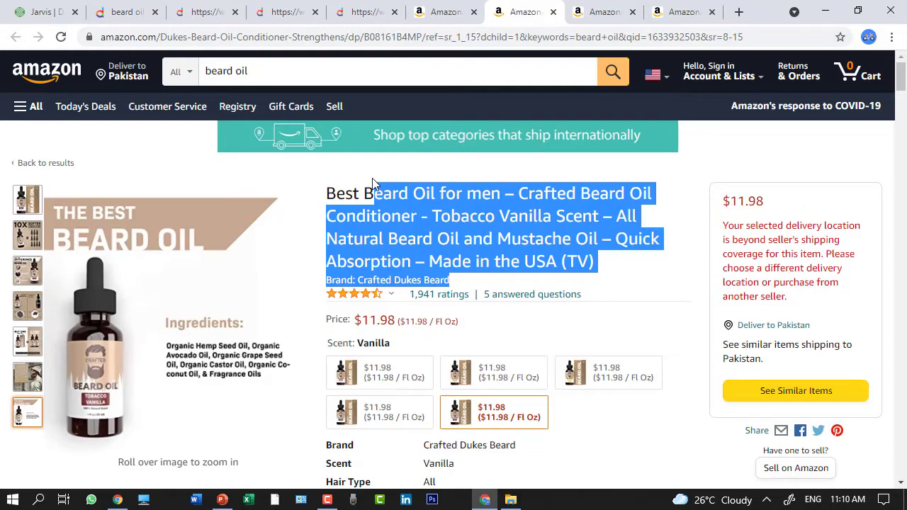
click(374, 183)
scroll(480, 281, down, 10)
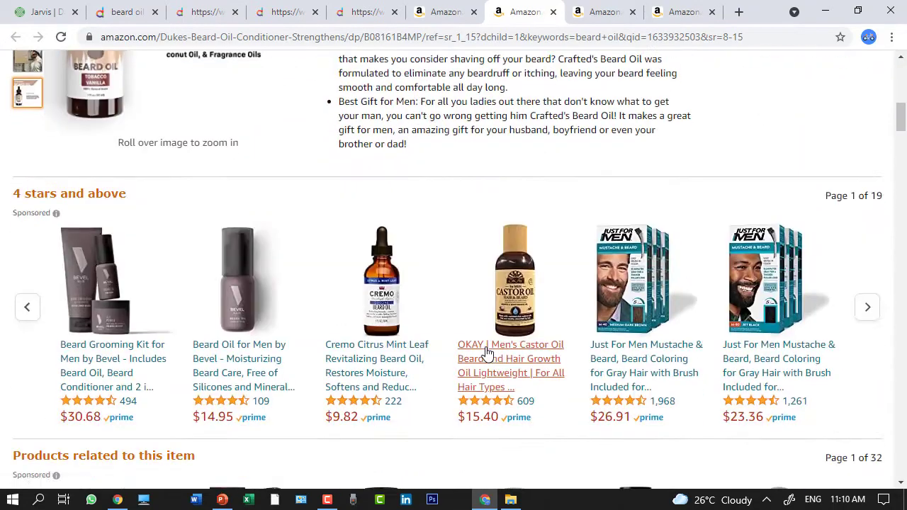
scroll(433, 352, down, 3)
scroll(442, 344, up, 12)
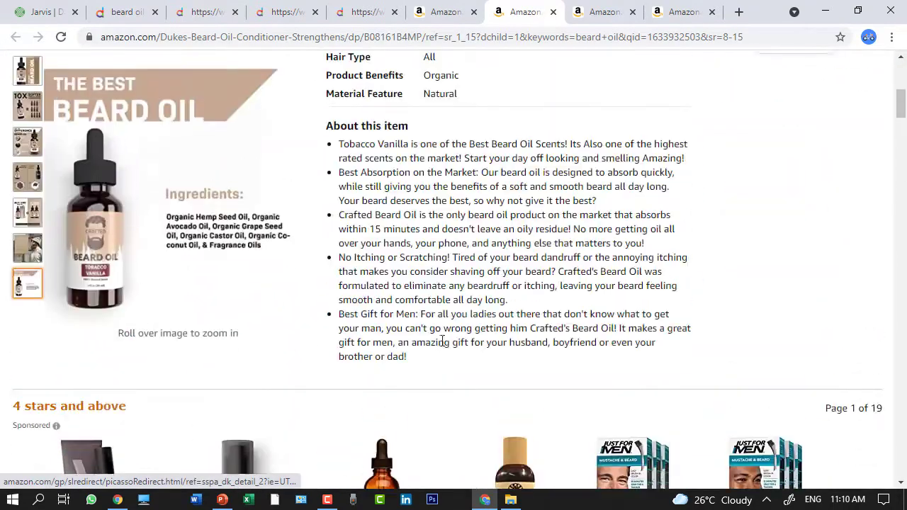
scroll(635, 291, up, 2)
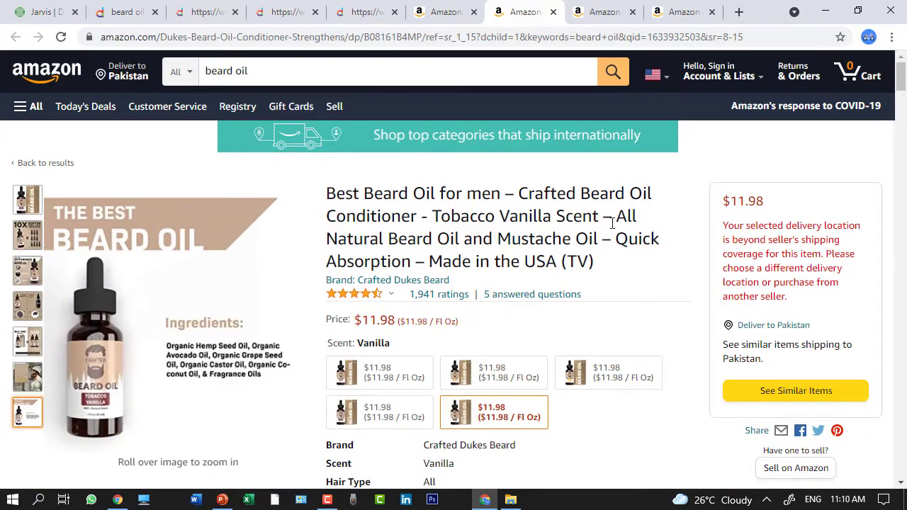
Switch to the Beard Kit, Beard Grooming Kit listing and highlight its title and the first About this item bullet points
click(614, 12)
scroll(542, 301, down, 1)
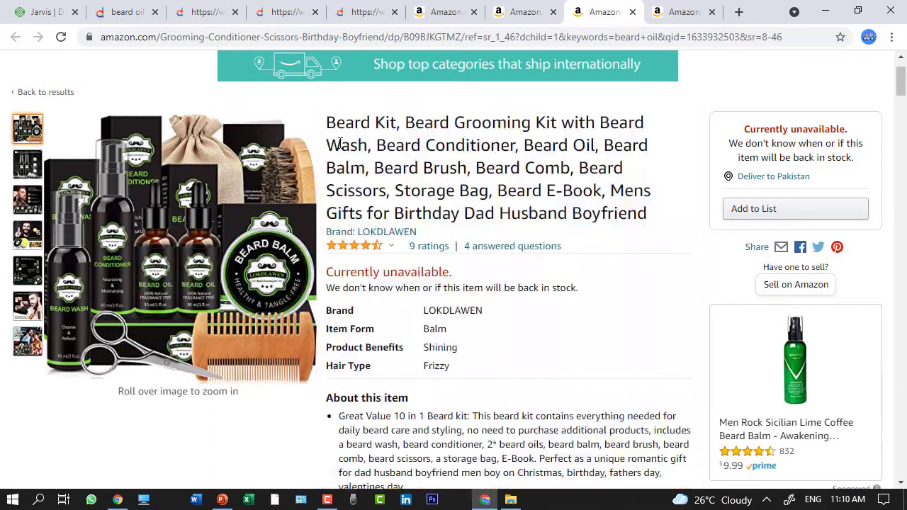
drag(343, 126, 667, 224)
scroll(675, 228, down, 4)
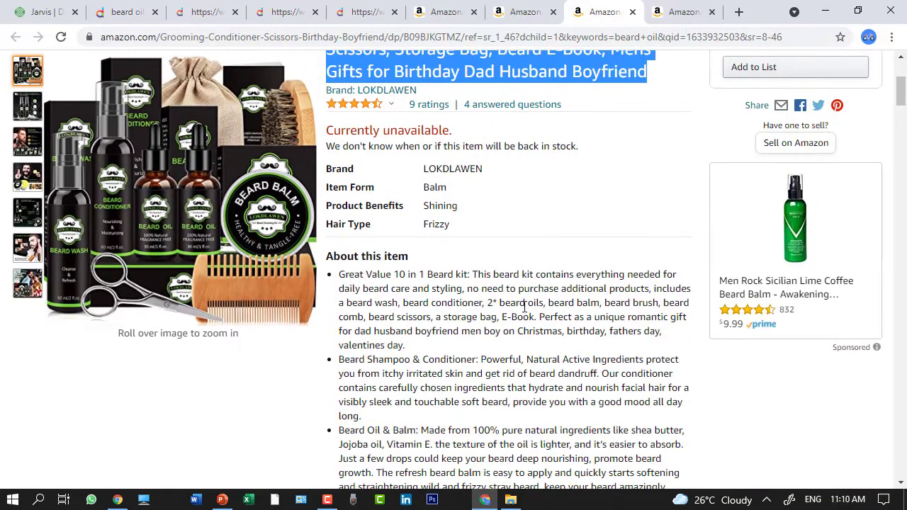
drag(448, 258, 623, 415)
Examine the Great Value 10 in 1 Beard Kit banner in the grooming kit's Product Description
scroll(501, 348, down, 13)
scroll(374, 352, down, 7)
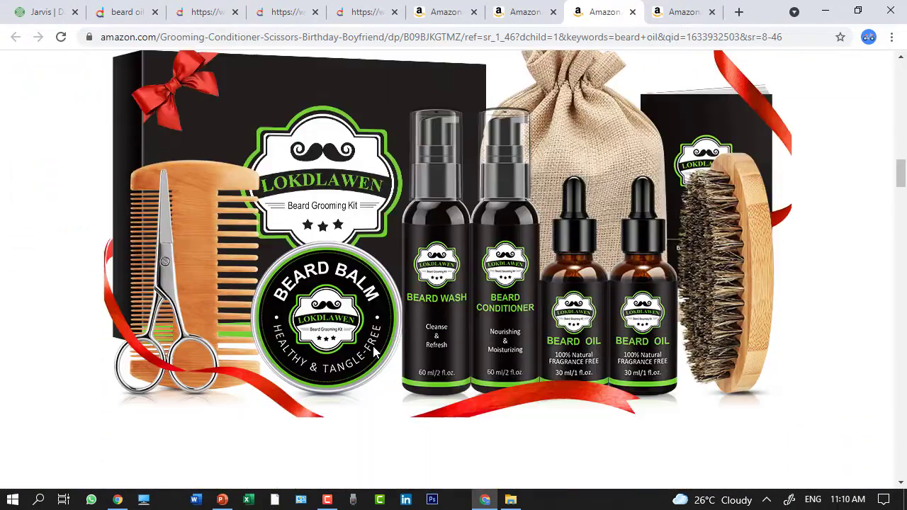
scroll(374, 352, up, 7)
scroll(374, 353, down, 5)
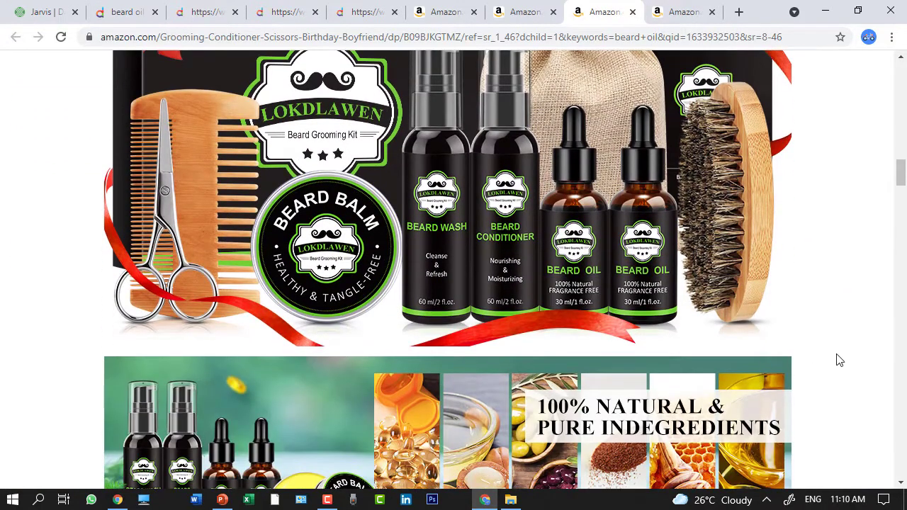
scroll(835, 344, up, 1)
scroll(835, 343, up, 3)
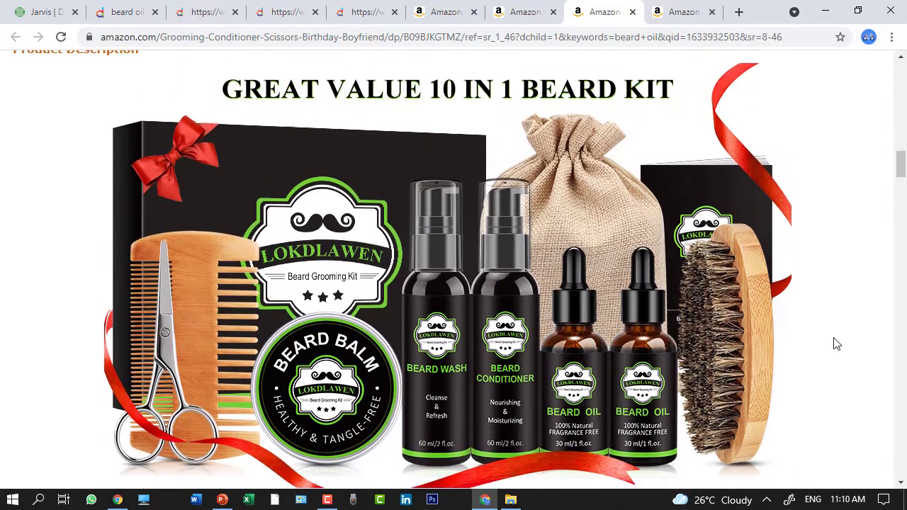
scroll(779, 351, down, 3)
scroll(762, 343, down, 1)
Examine the kit description's natural ingredients banner, the 10 IN 1 Beard Grooming Kit text and the Packing Includes list
scroll(678, 259, down, 6)
scroll(660, 317, up, 5)
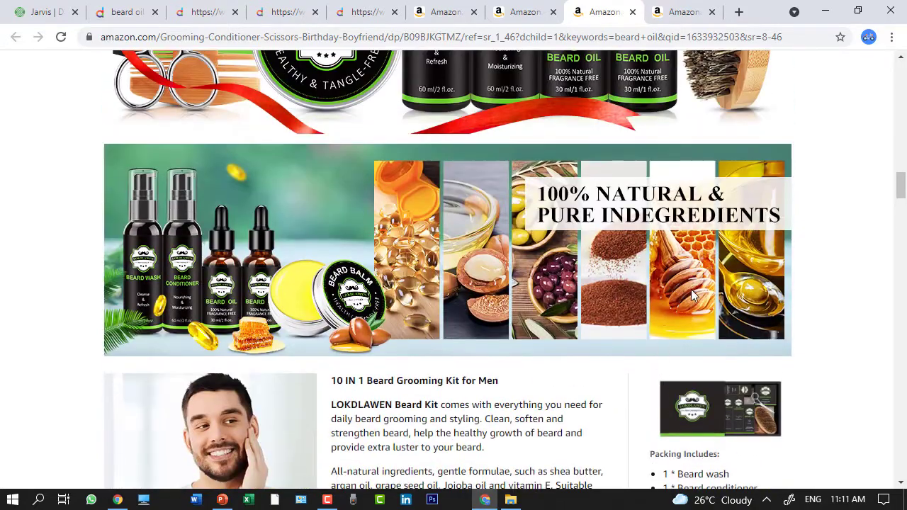
scroll(319, 255, up, 4)
scroll(264, 309, down, 9)
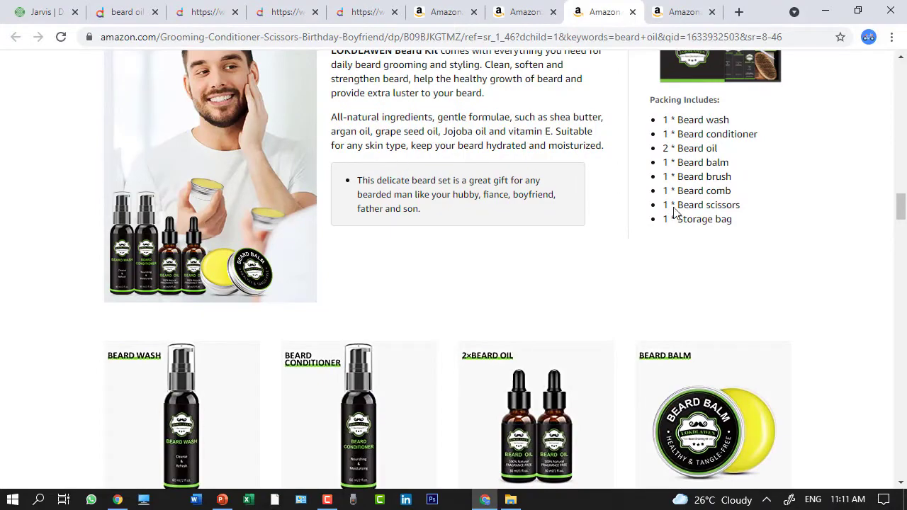
scroll(659, 241, down, 3)
scroll(538, 397, up, 6)
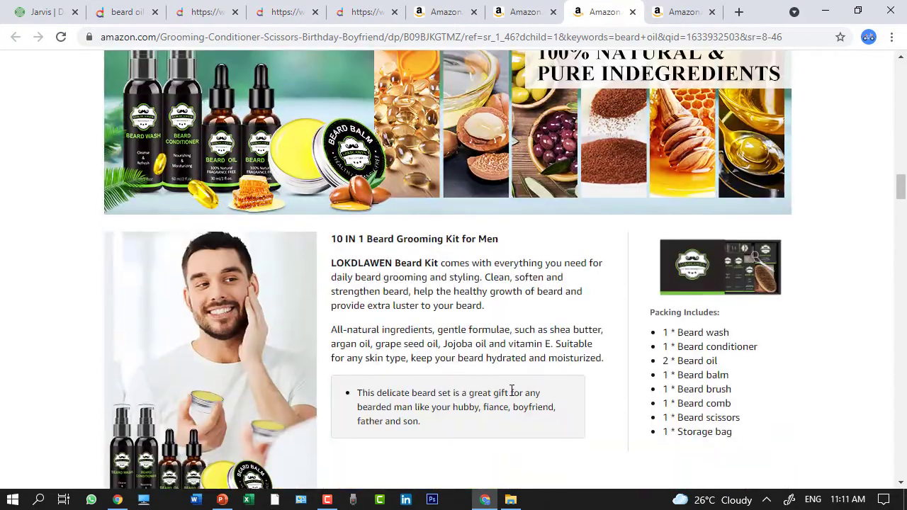
Switch back to the Crafted listing and highlight its Product description from the Better Ingredients heading into the promise paragraph
click(531, 7)
scroll(394, 294, down, 10)
scroll(264, 365, down, 8)
drag(58, 119, 526, 235)
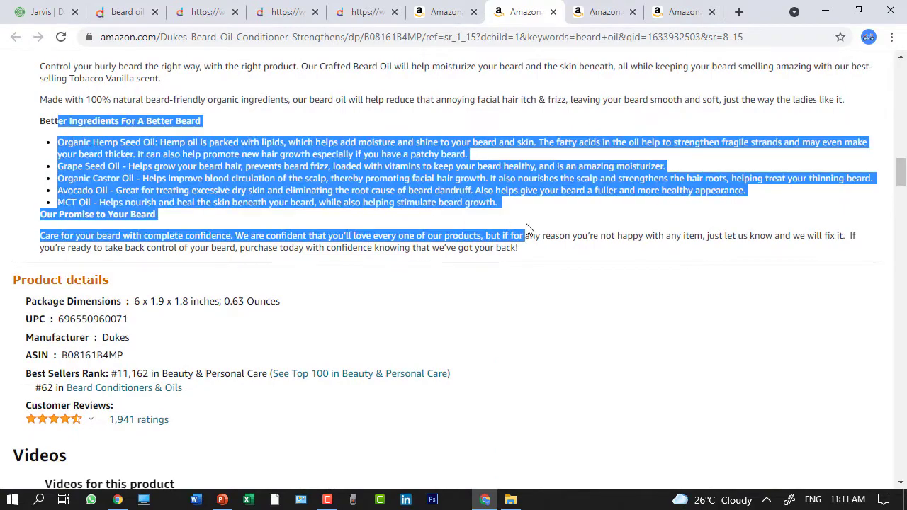
scroll(527, 227, up, 5)
Return to the grooming kit listing and compare its illustrated Product Description, looking through the product banners and kit text
click(618, 10)
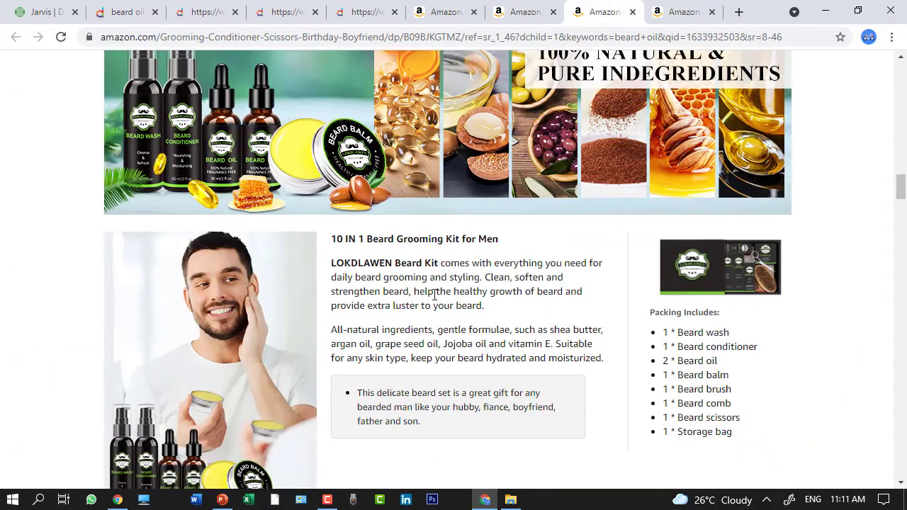
scroll(447, 333, up, 10)
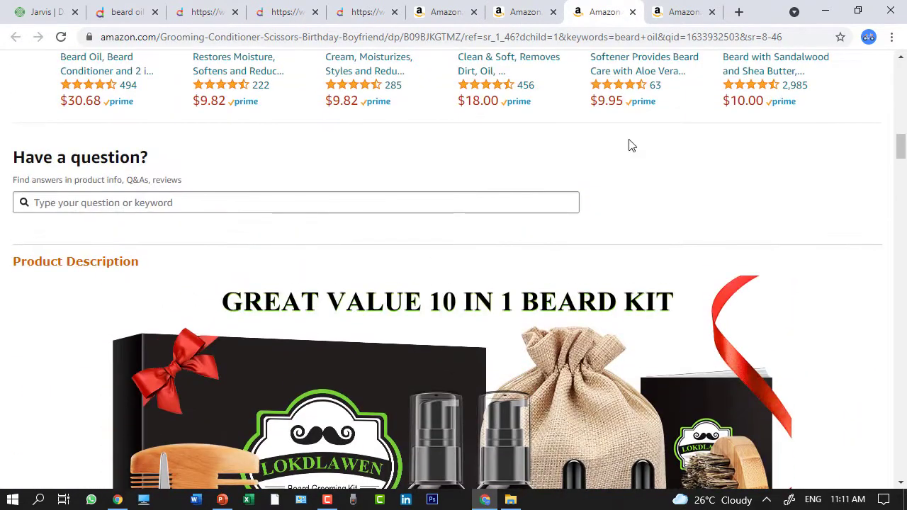
scroll(354, 335, down, 6)
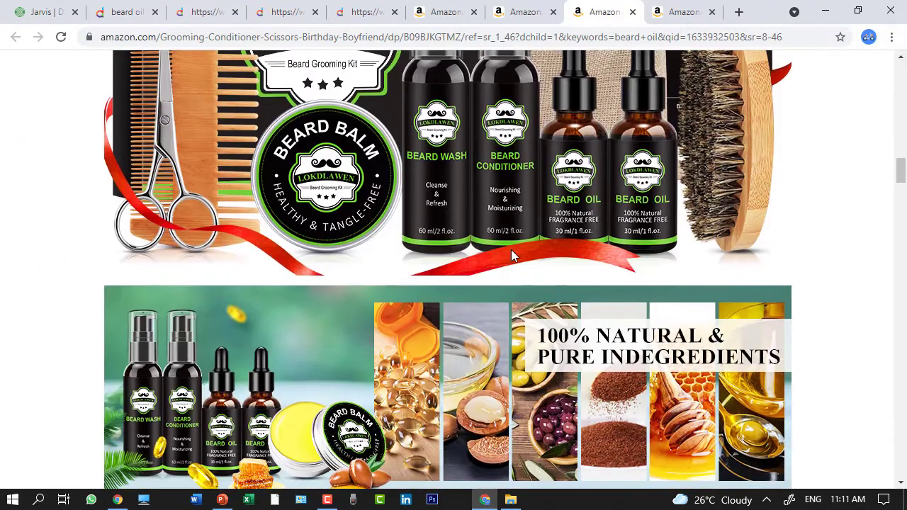
scroll(585, 366, up, 3)
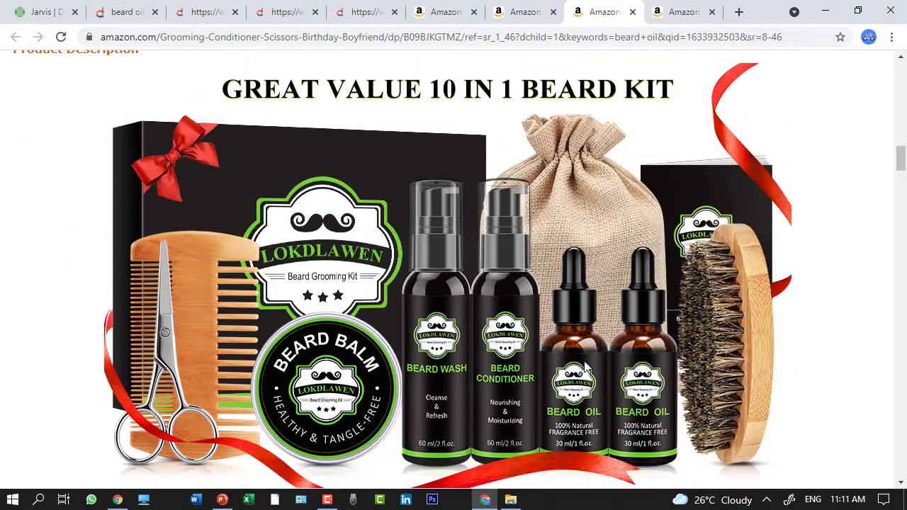
scroll(601, 354, up, 1)
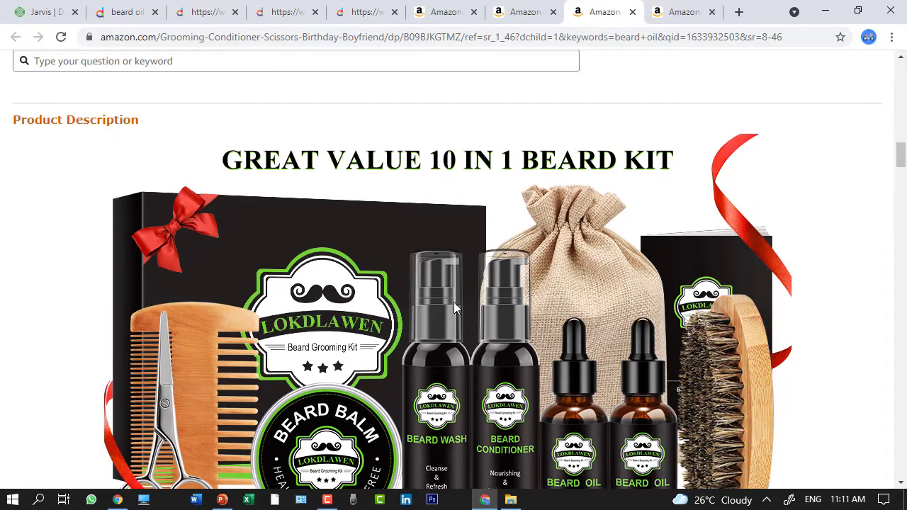
scroll(552, 288, down, 10)
scroll(560, 282, up, 9)
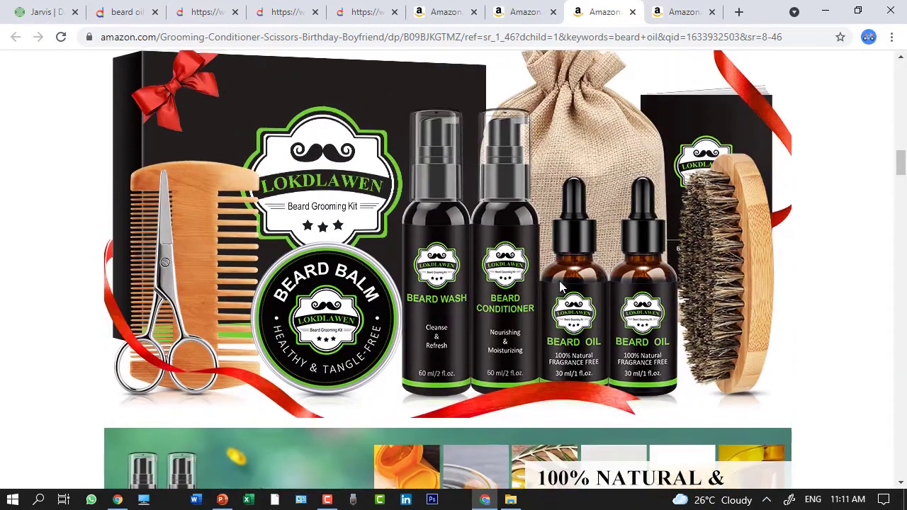
scroll(560, 283, up, 6)
scroll(32, 237, down, 3)
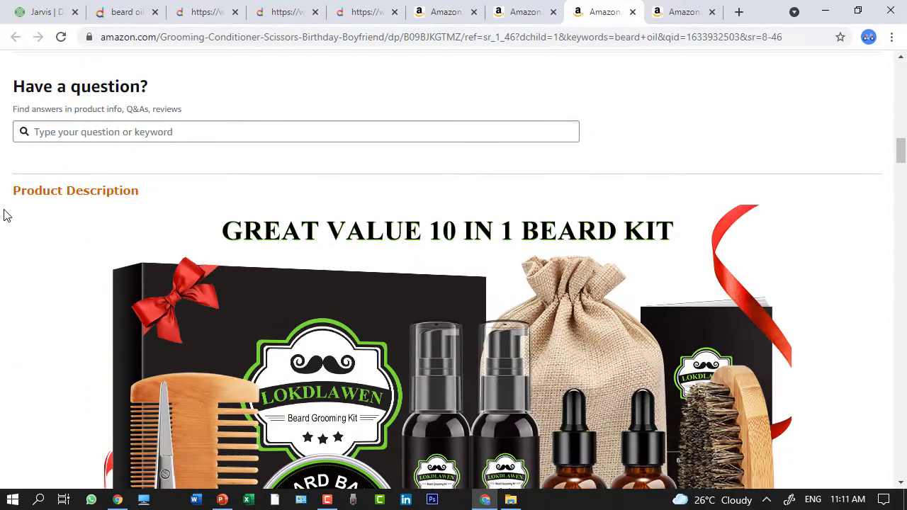
scroll(504, 375, down, 9)
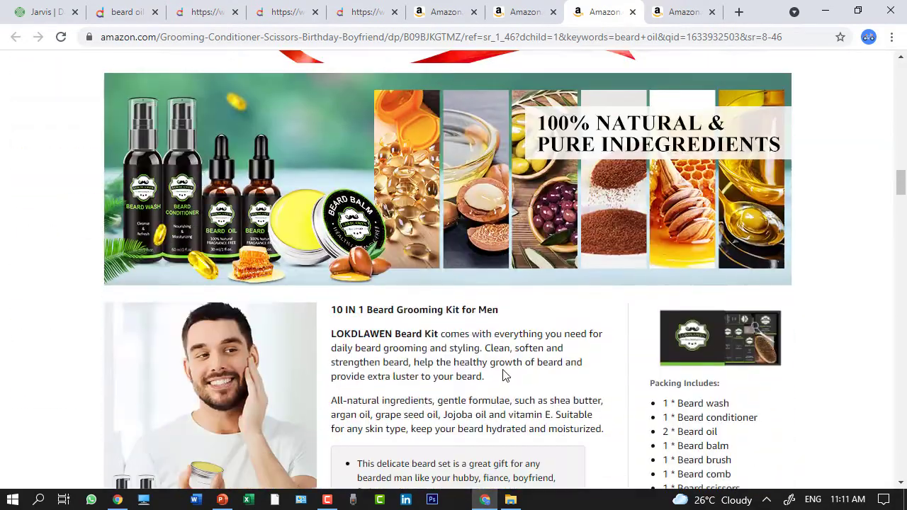
scroll(505, 374, up, 5)
Go back to the start of the grooming kit listing, clear the highlighted bullet text and look over its title and bullet points
scroll(504, 375, up, 15)
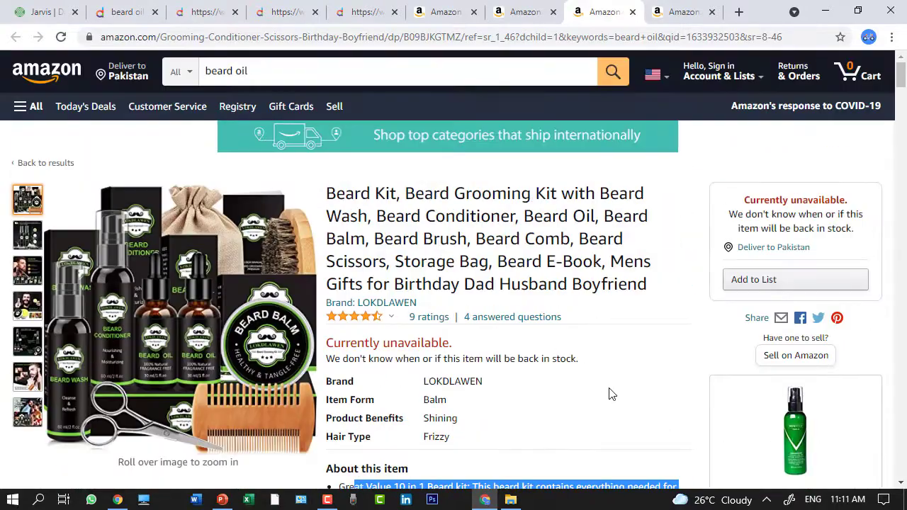
scroll(610, 369, down, 3)
click(601, 243)
scroll(617, 343, down, 4)
scroll(564, 427, up, 7)
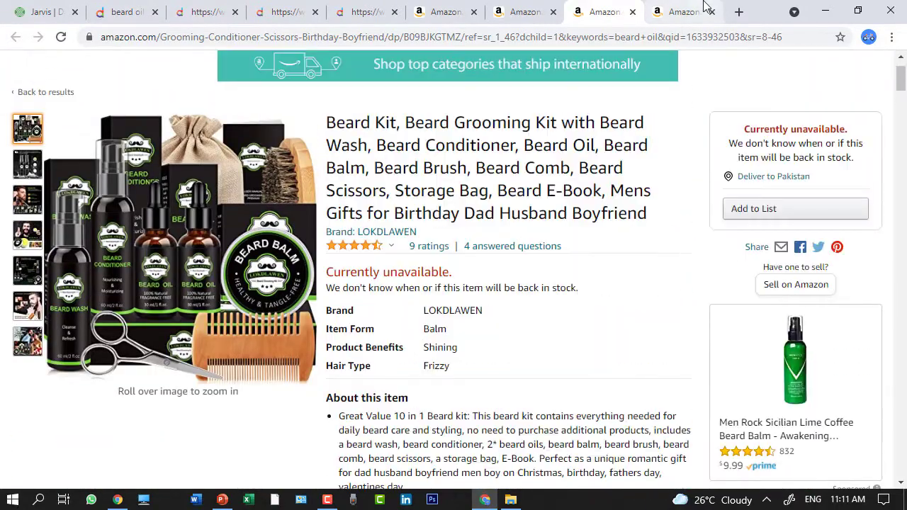
Open the ISNER MILE beard growth kit listing and look through its bullet points, banner, before-and-after pictures and roller instructions
click(693, 10)
scroll(547, 287, down, 2)
scroll(547, 288, down, 15)
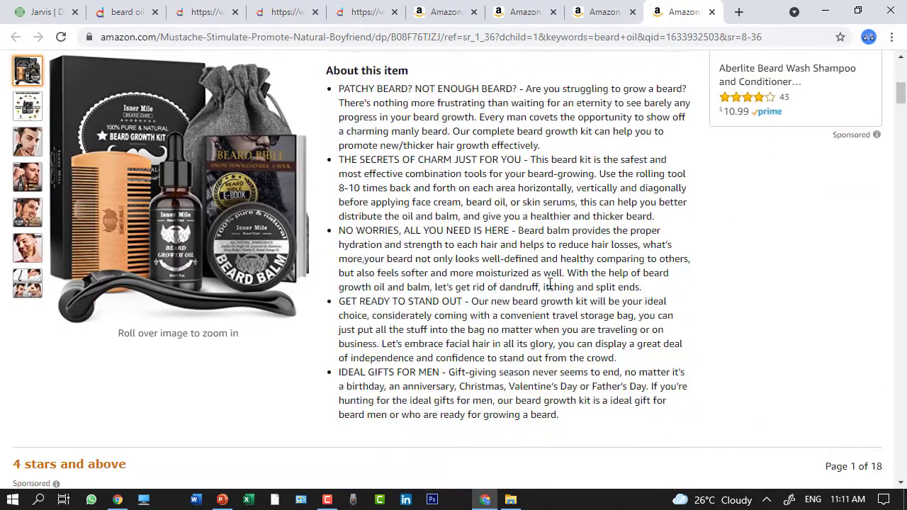
scroll(528, 338, down, 9)
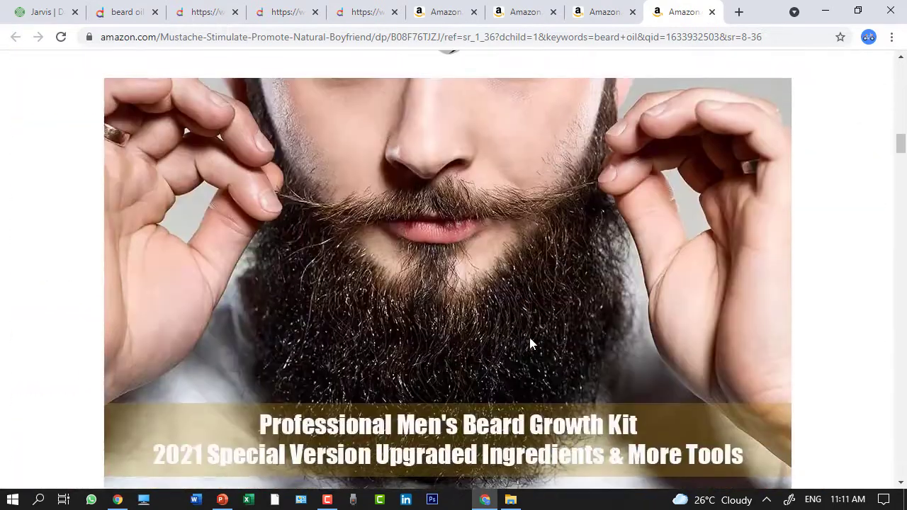
scroll(580, 380, down, 4)
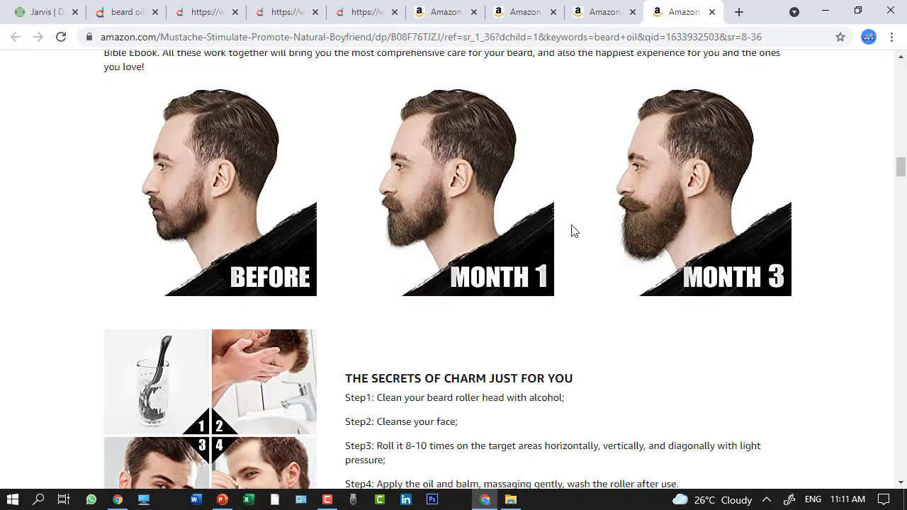
scroll(452, 209, down, 5)
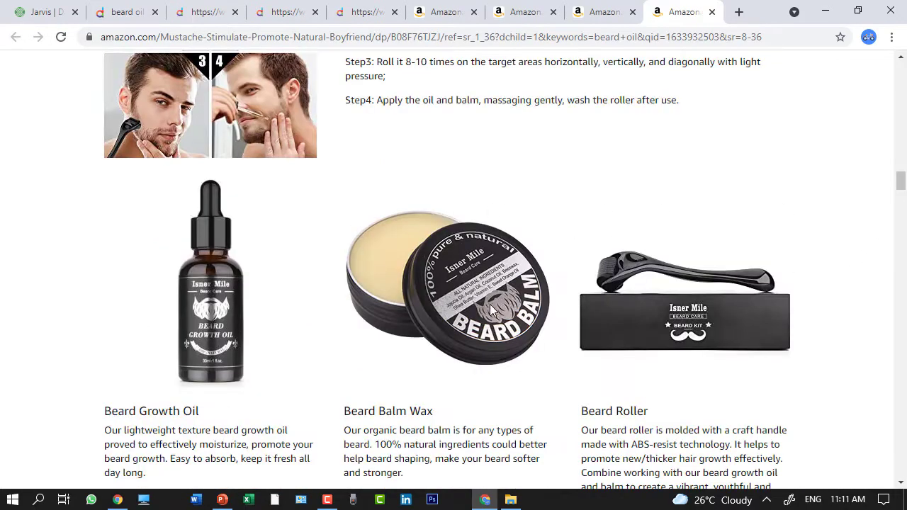
Read the growth kit's introductory description and examine the comb, travel storage bag and Beard Bible Ebook sections
scroll(491, 303, up, 10)
scroll(494, 322, up, 5)
scroll(504, 257, down, 7)
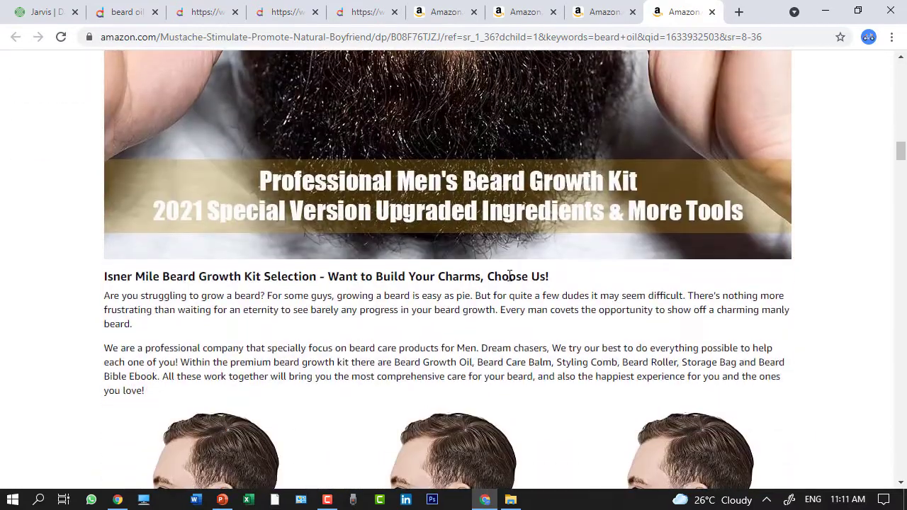
scroll(509, 275, down, 10)
scroll(514, 282, down, 4)
scroll(512, 282, up, 4)
scroll(512, 280, down, 4)
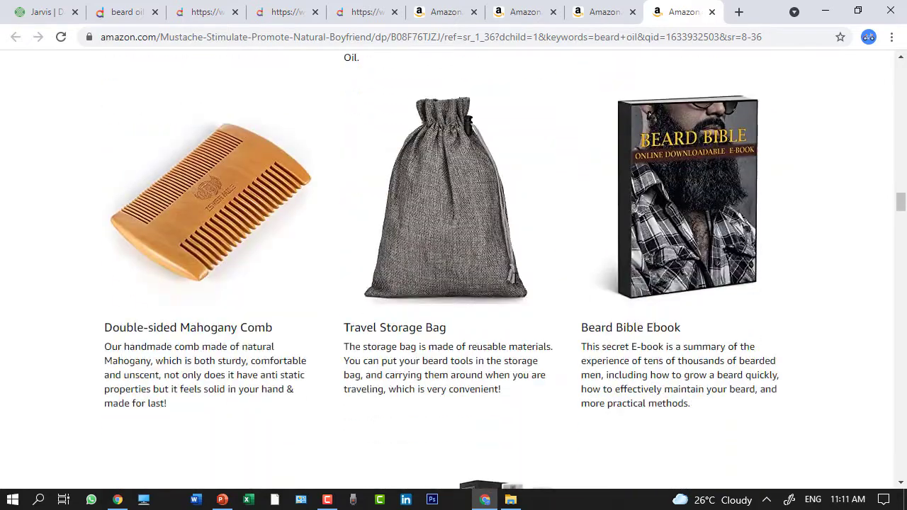
scroll(516, 283, down, 5)
Look over the growth kit's illustrated description again, including the monthly progress pictures and THE SECRETS OF CHARM steps
scroll(517, 284, up, 9)
scroll(516, 284, up, 8)
scroll(515, 282, up, 6)
scroll(515, 282, down, 6)
scroll(507, 329, down, 8)
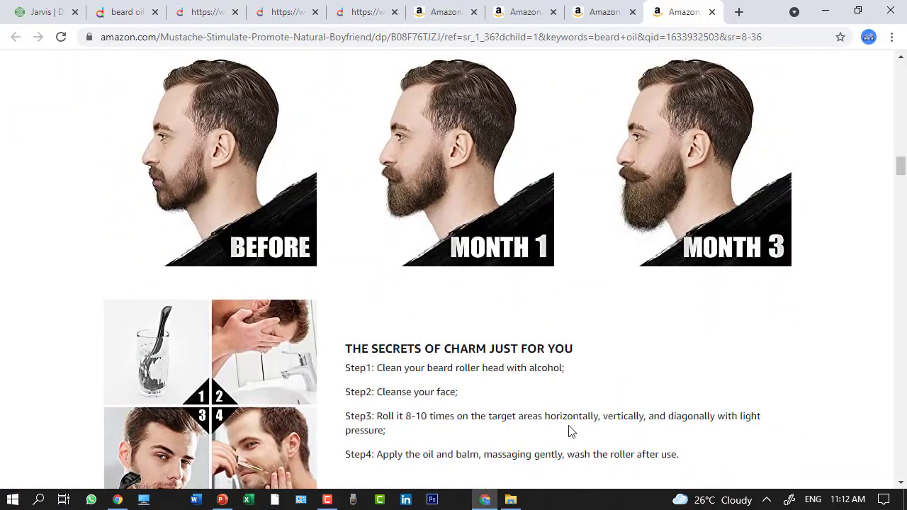
Highlight the growth kit's title and its About this item bullet points for review, and return to the listing's start
scroll(567, 430, up, 20)
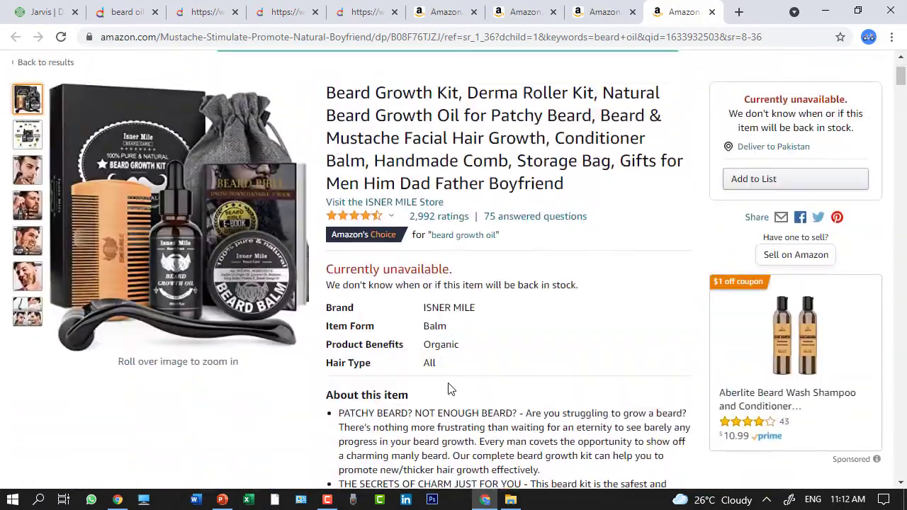
drag(324, 85, 608, 165)
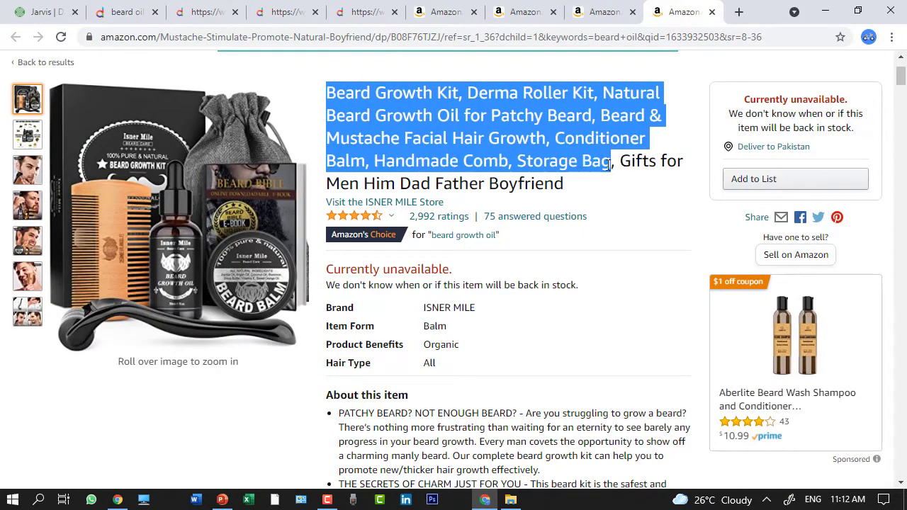
click(615, 198)
scroll(609, 199, down, 2)
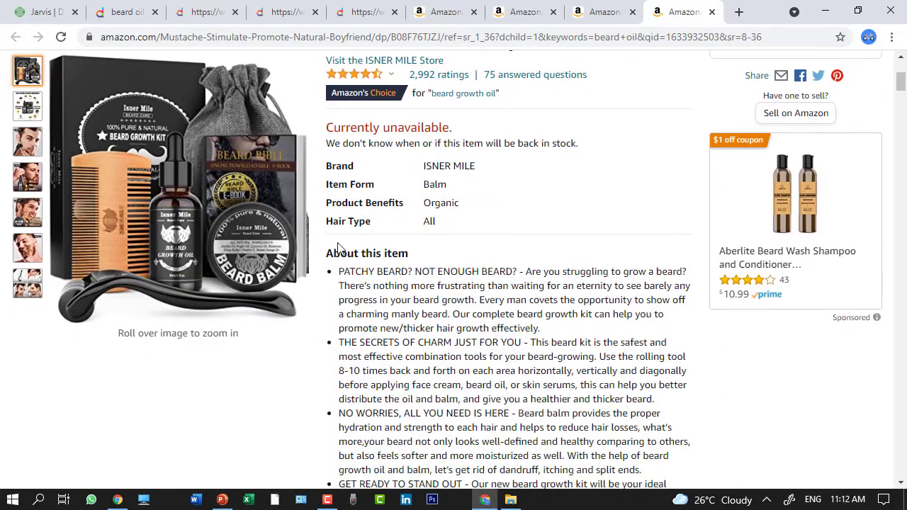
drag(321, 263, 459, 399)
scroll(776, 343, down, 3)
click(754, 350)
scroll(754, 350, up, 7)
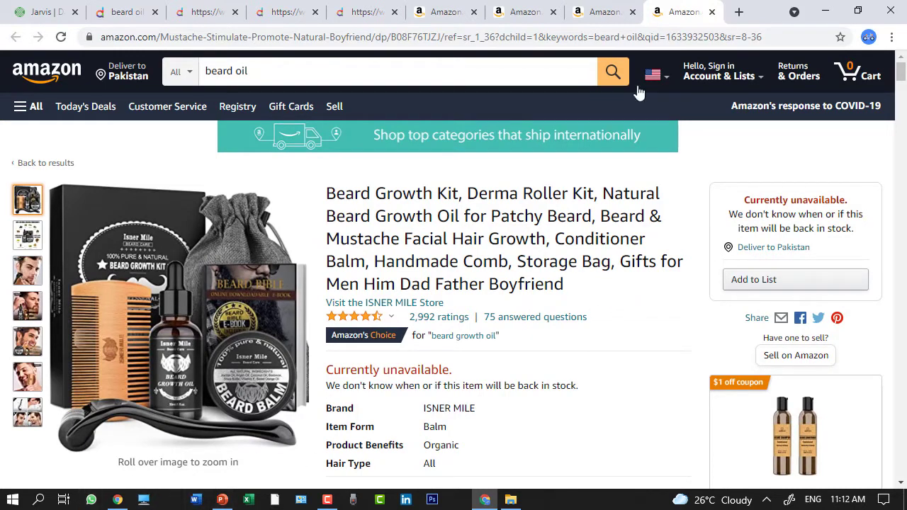
Switch to Word and create a blank document
click(204, 501)
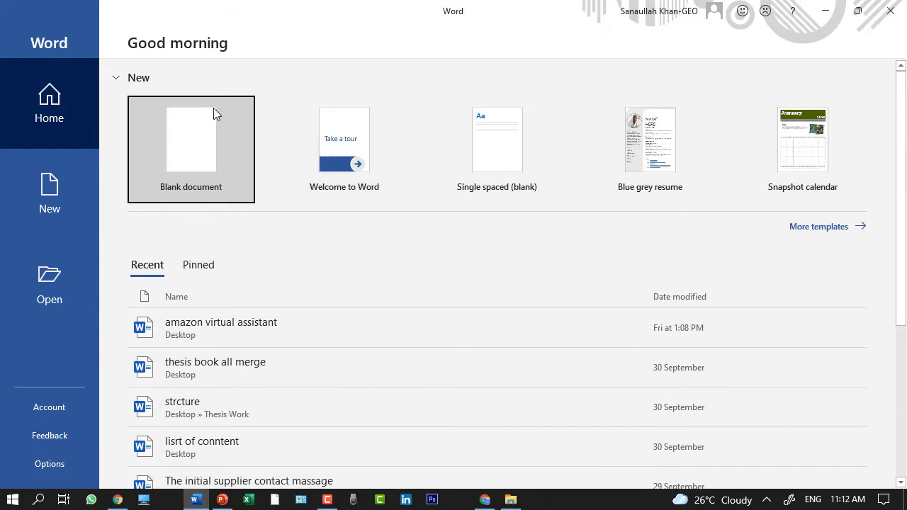
click(210, 127)
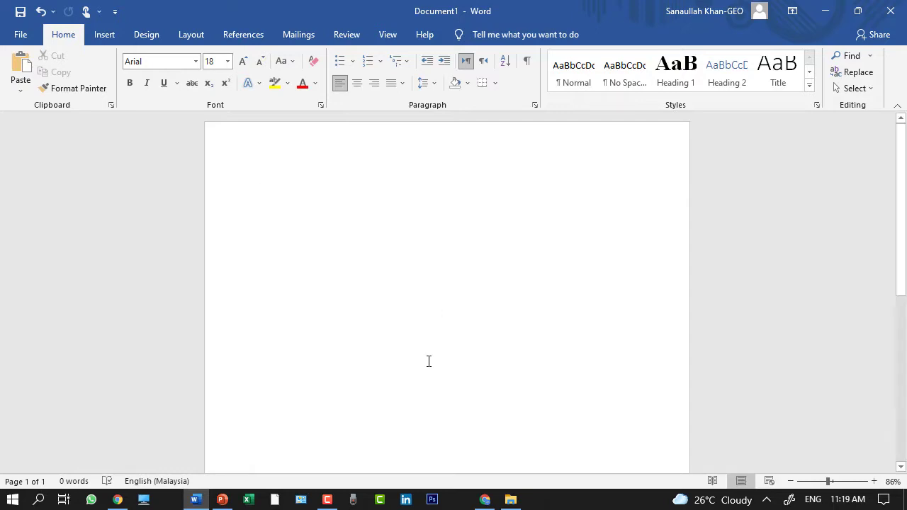
Switch to Jarvis in the browser and run keyword research for "beard oil"
click(485, 500)
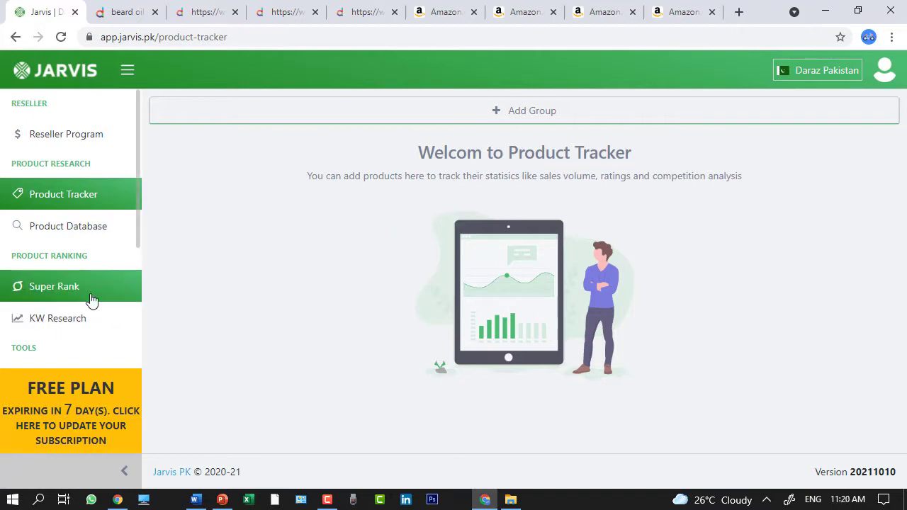
click(46, 331)
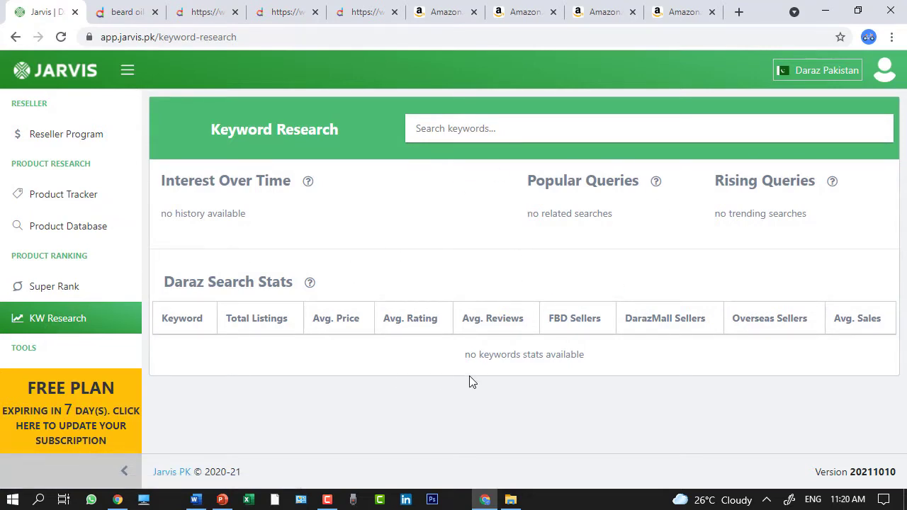
click(527, 137)
text(b)
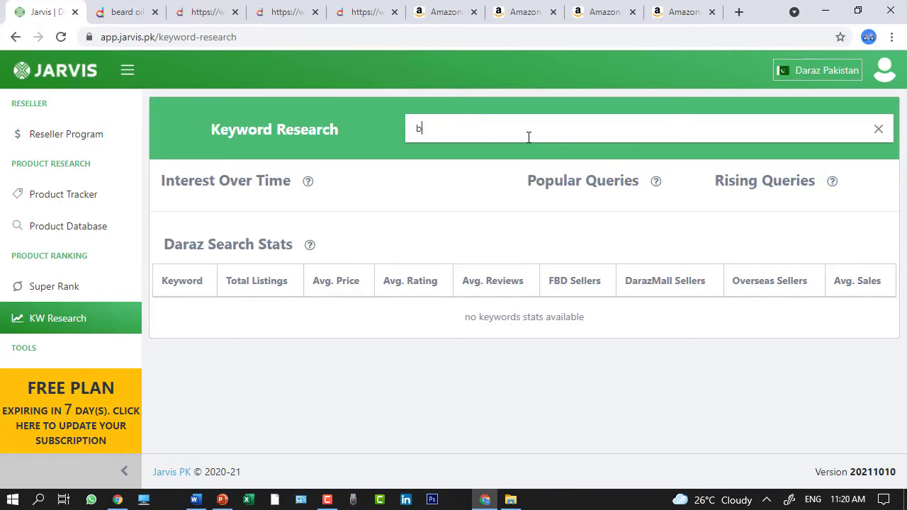
text(eard )
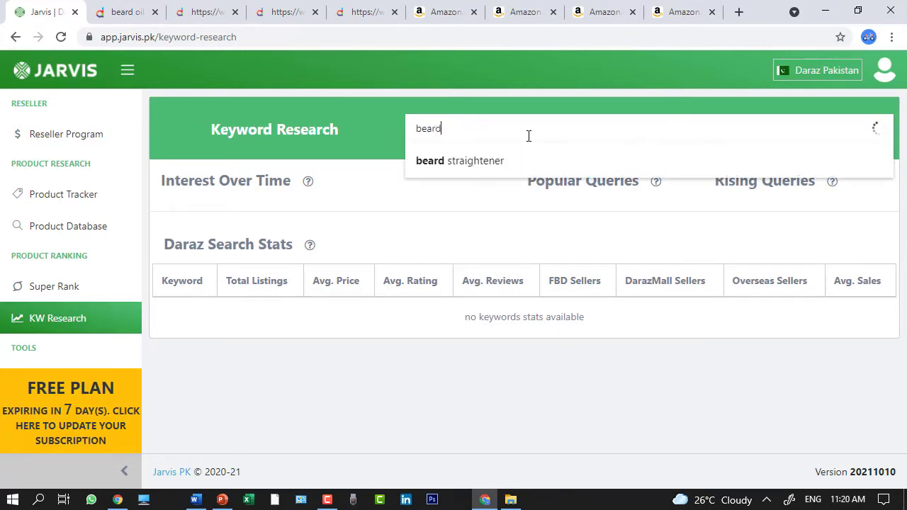
text(oil)
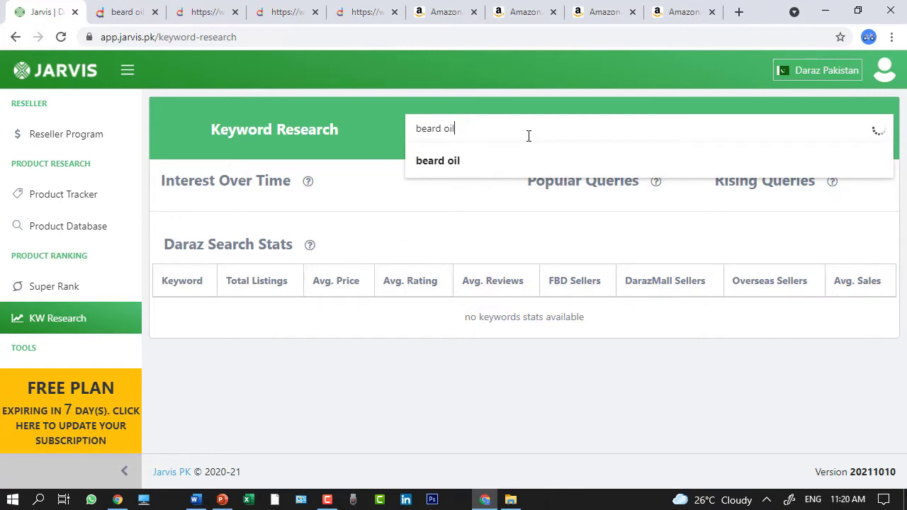
key(Return)
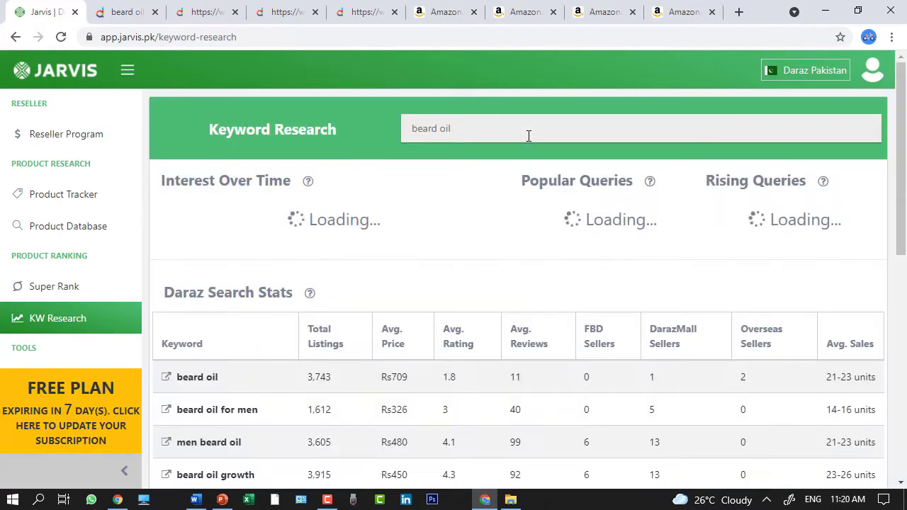
Examine the beard oil interest chart, the popular and rising queries, and the first rows of Daraz Search Stats
scroll(527, 266, down, 2)
scroll(591, 420, up, 2)
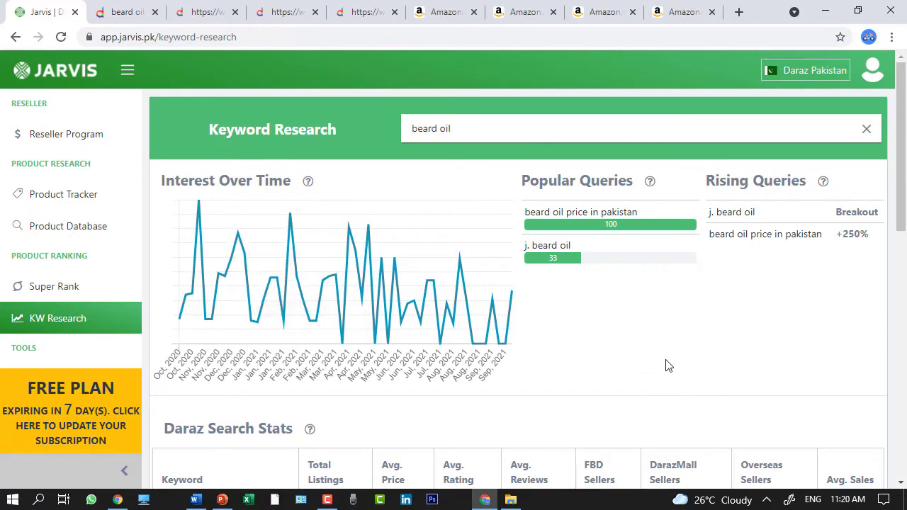
scroll(666, 366, down, 1)
scroll(695, 326, down, 2)
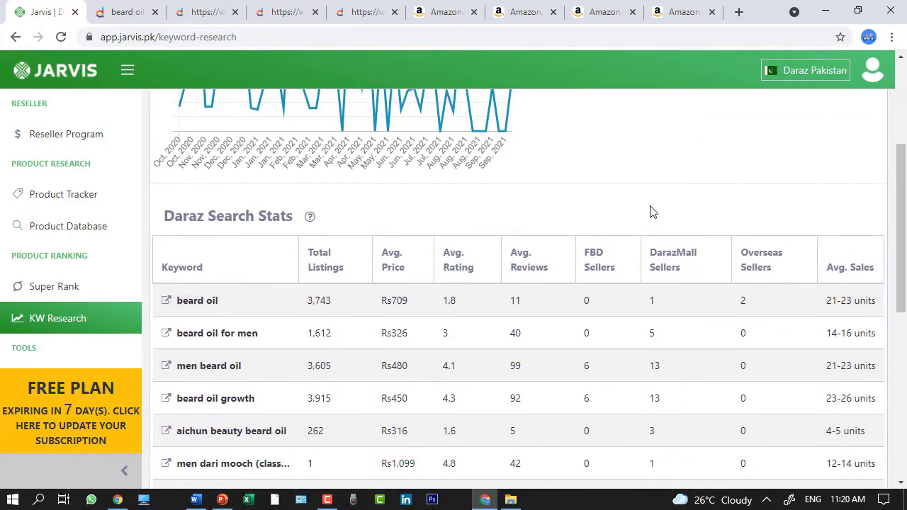
scroll(652, 211, down, 1)
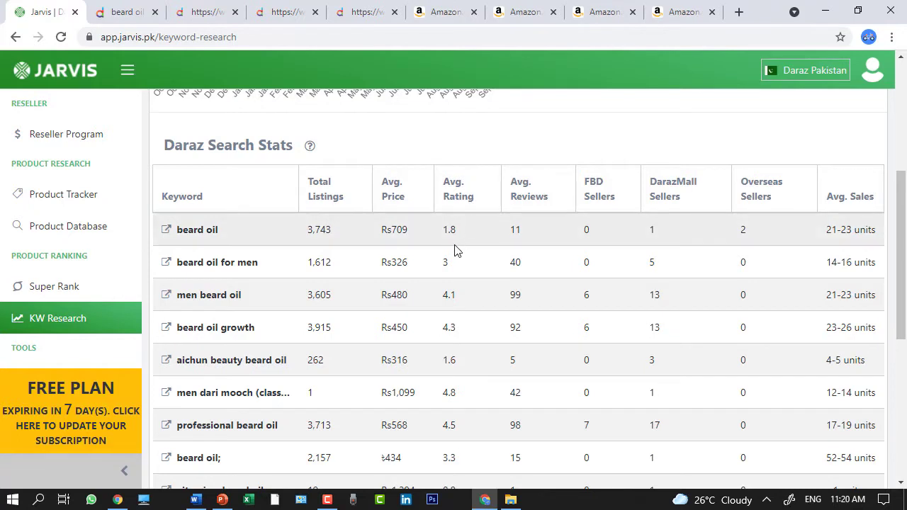
Look through the full list of related keywords in Daraz Search Stats, from beard oil down to classic beard oil
scroll(516, 322, down, 2)
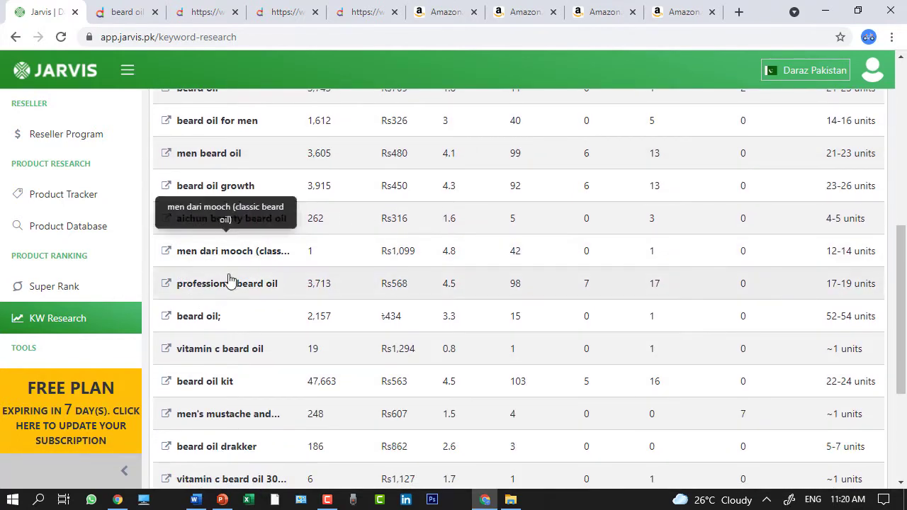
scroll(263, 446, down, 2)
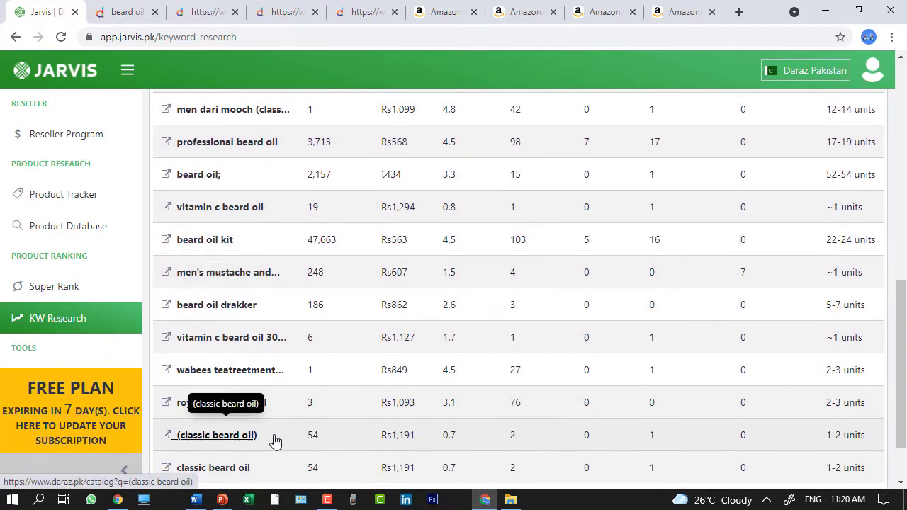
scroll(275, 441, up, 5)
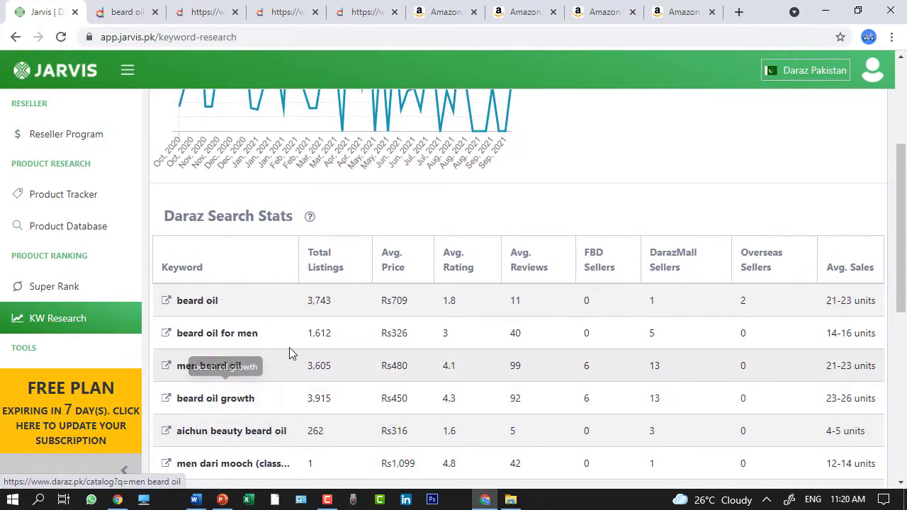
scroll(291, 316, down, 3)
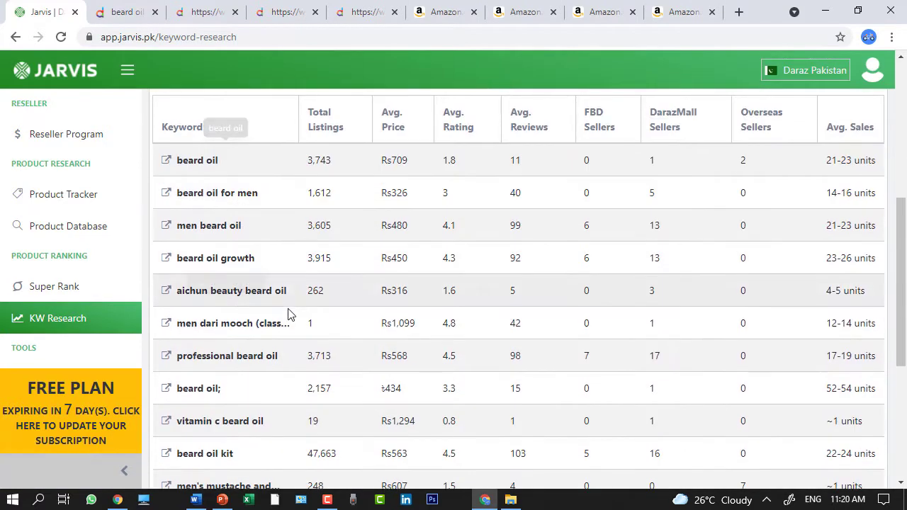
scroll(290, 315, down, 4)
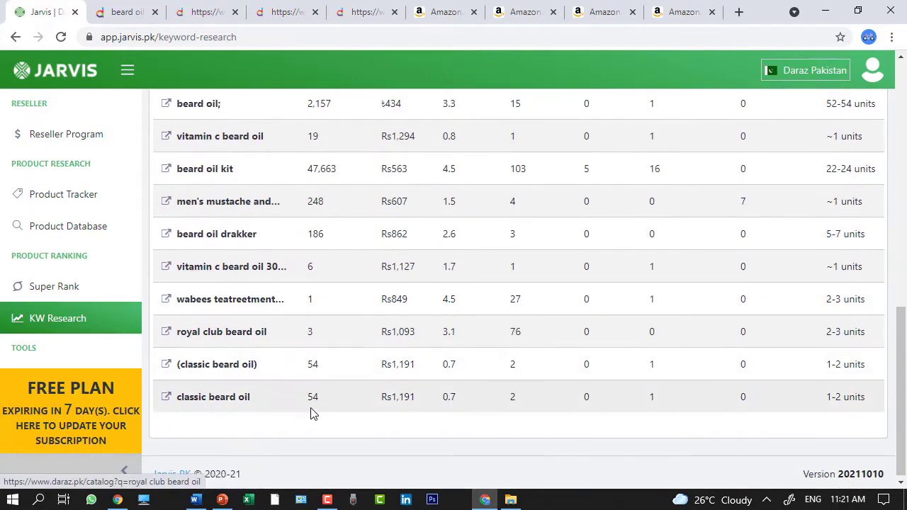
scroll(290, 418, up, 7)
scroll(290, 420, down, 7)
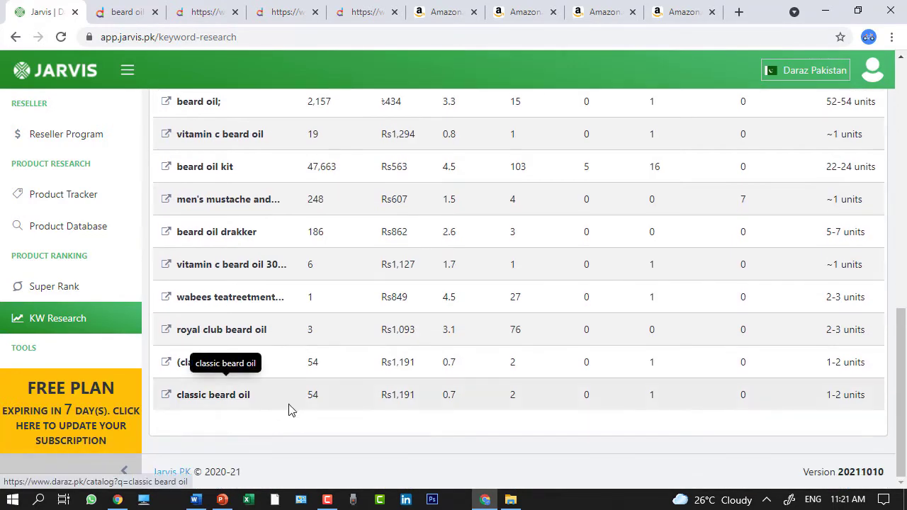
Copy all the keyword rows with their statistics from Daraz Search Stats and paste them into the blank Word document
drag(289, 411, 178, 156)
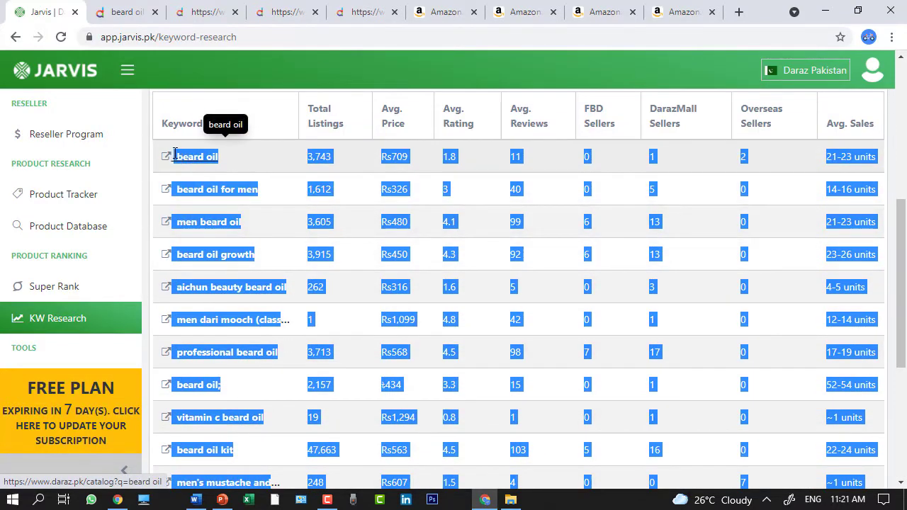
right_click(203, 151)
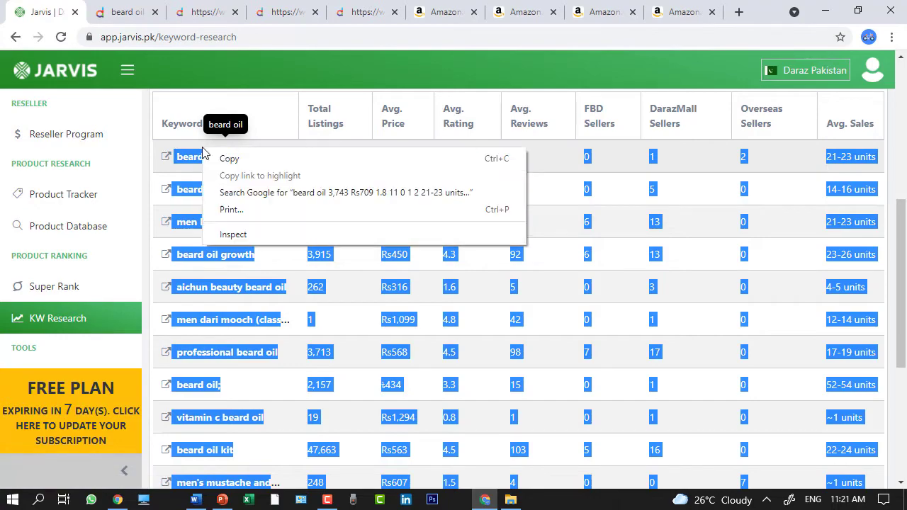
click(228, 160)
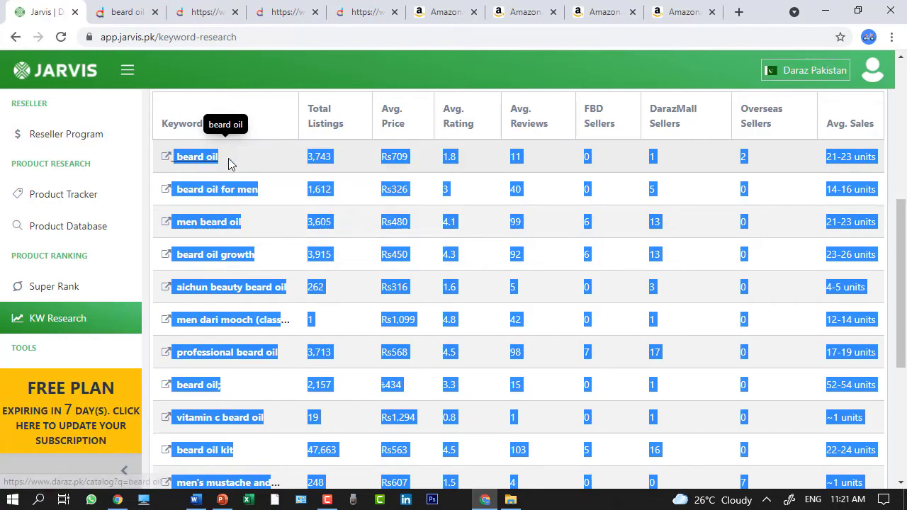
click(196, 500)
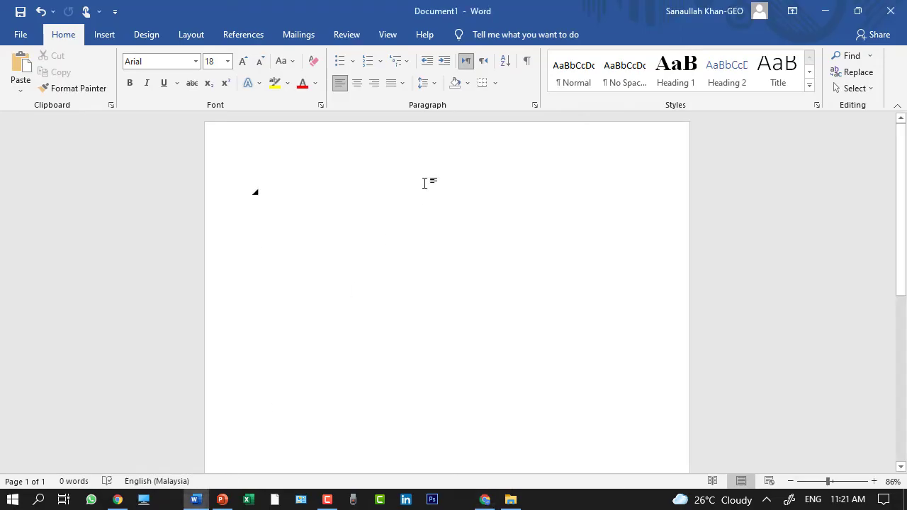
key(ctrl+v)
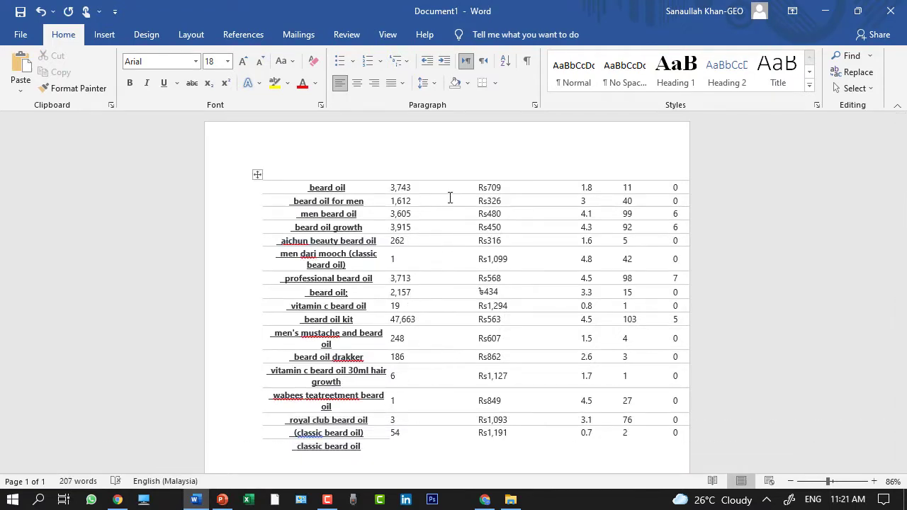
Copy the table's keyword column, clear the whole document, and paste back only that column
click(383, 176)
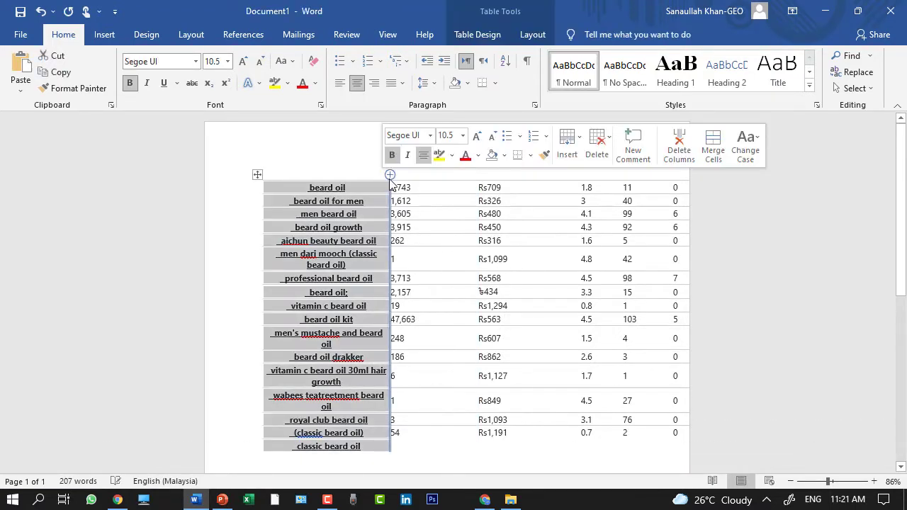
right_click(341, 195)
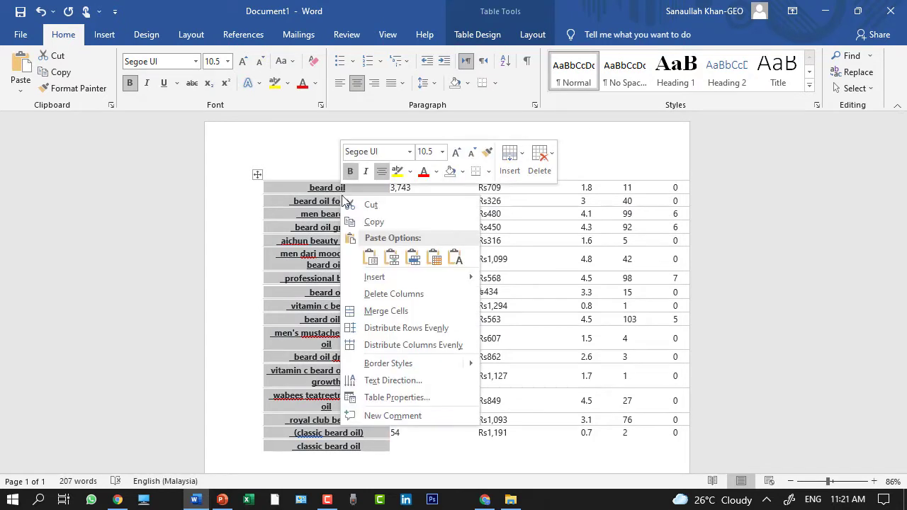
click(375, 223)
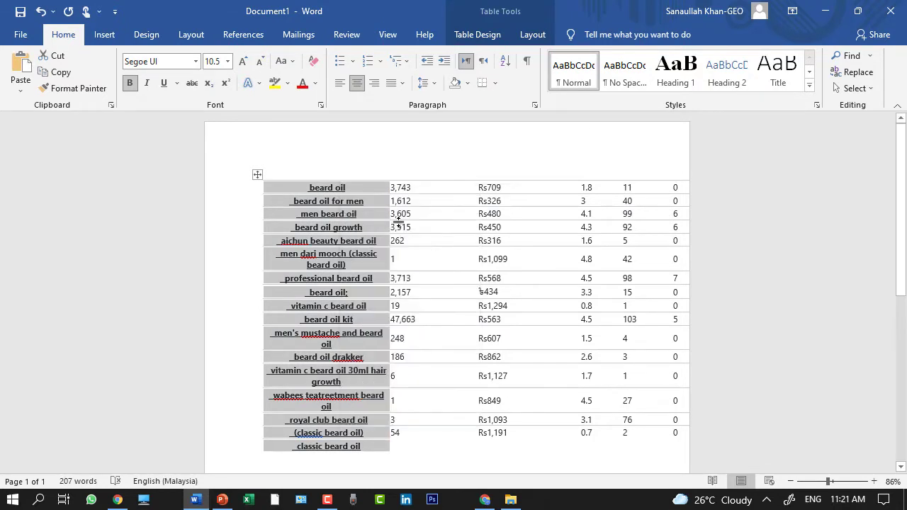
key(ctrl+a)
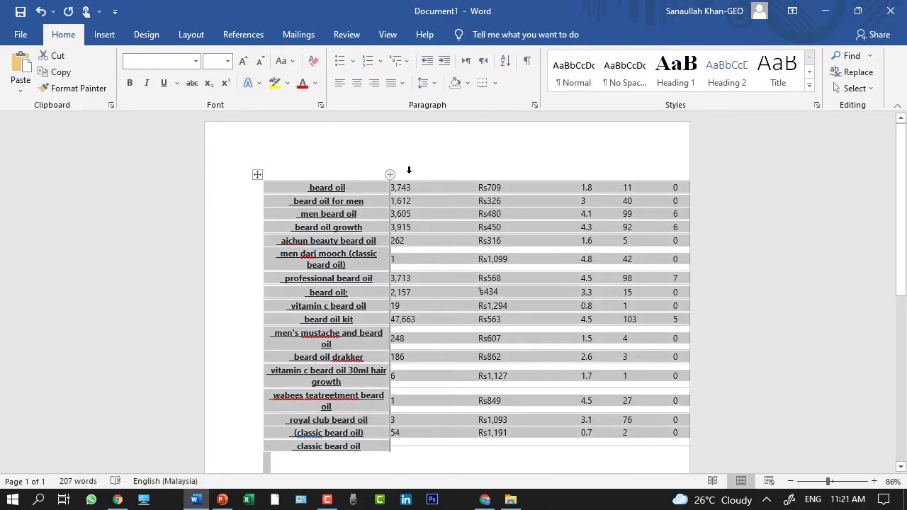
key(Delete)
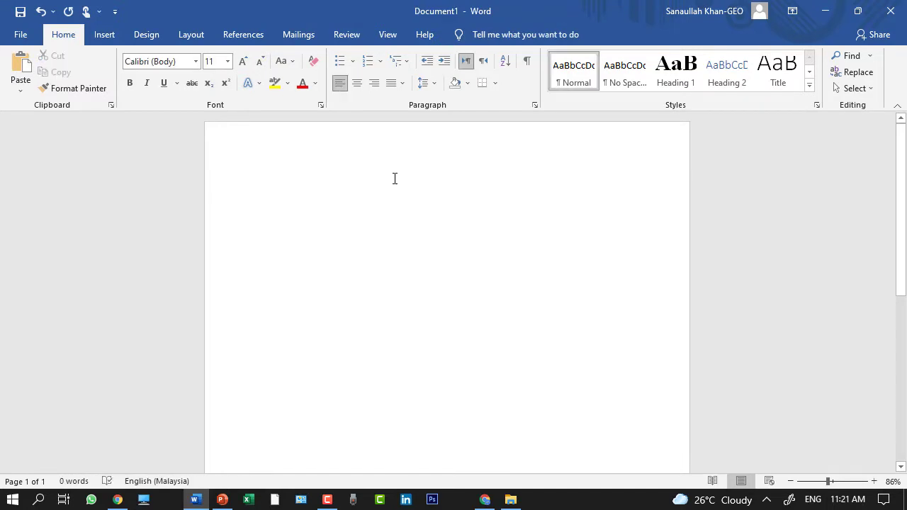
key(ctrl+v)
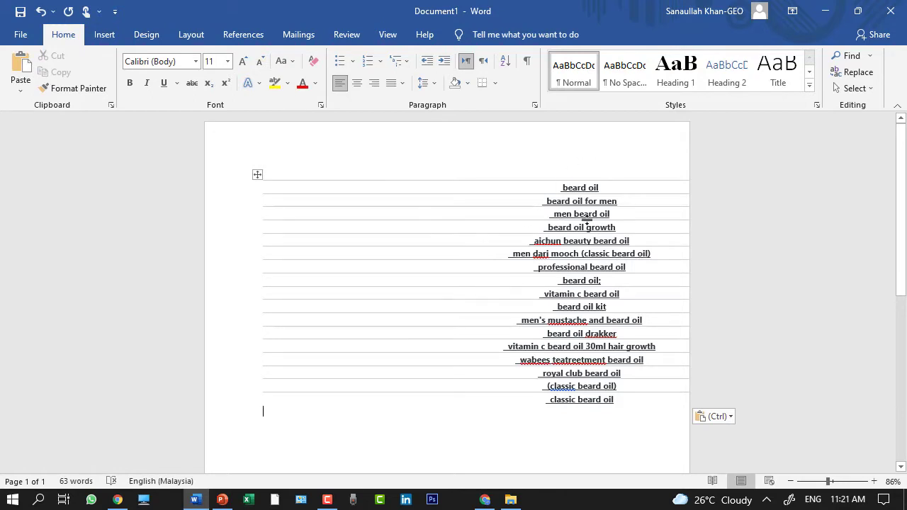
Add the word "Title" below the keyword table and correct its spelling
drag(609, 189, 550, 181)
drag(629, 202, 567, 415)
click(522, 440)
scroll(423, 394, down, 1)
text(titale)
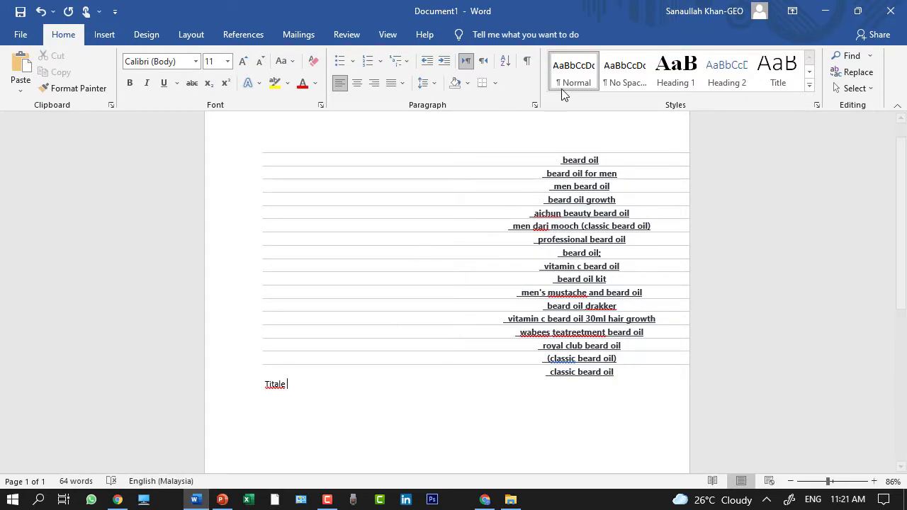
click(555, 150)
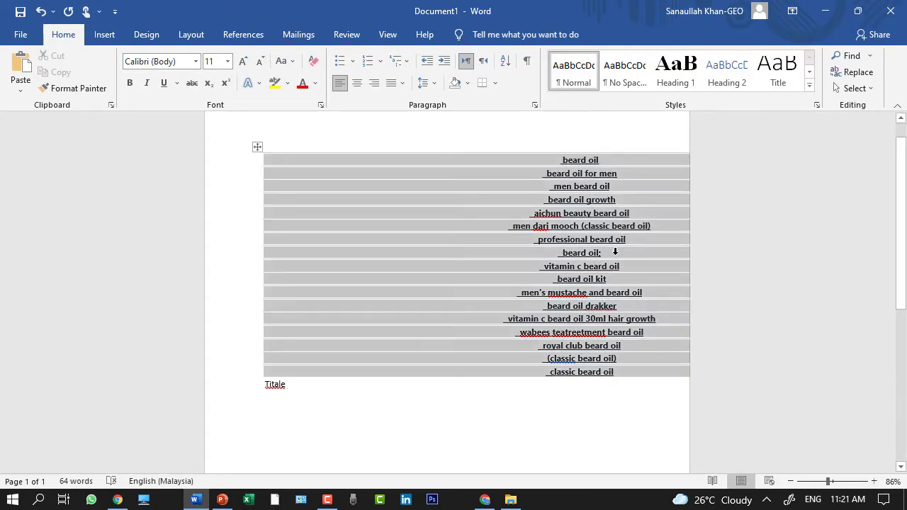
right_click(271, 387)
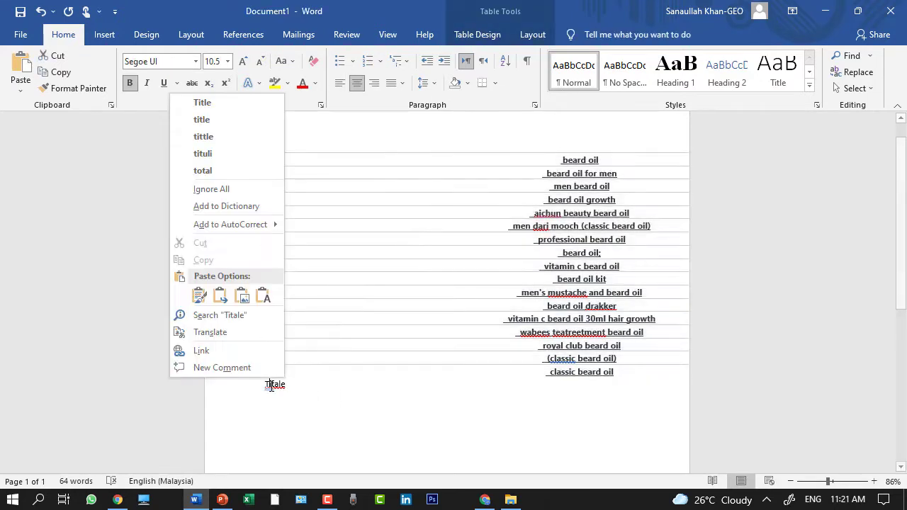
click(237, 110)
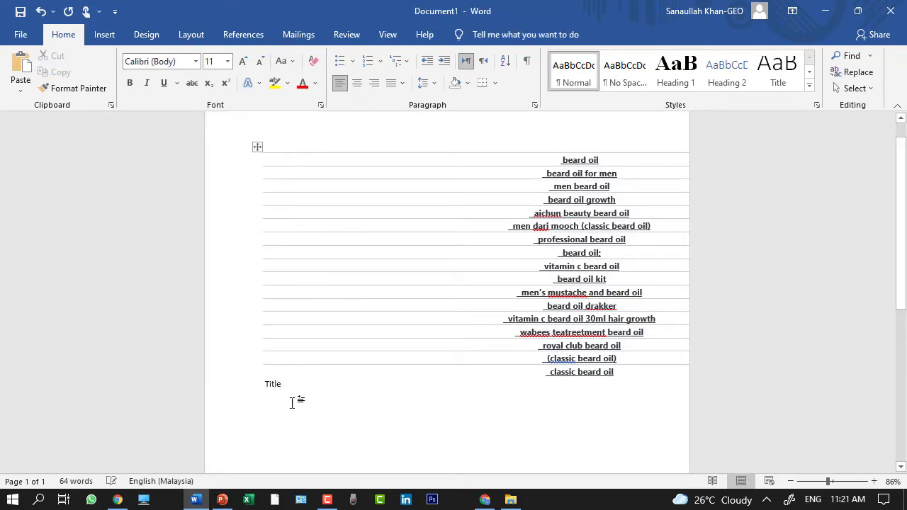
Enlarge the "Title" heading to 22 pt and start a new line below it
drag(292, 390, 264, 387)
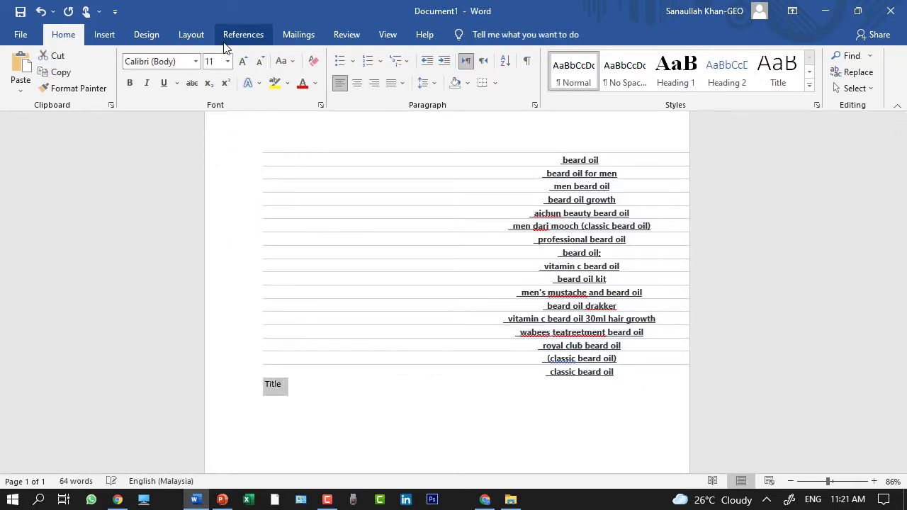
click(249, 64)
click(249, 65)
click(249, 65)
click(248, 65)
click(249, 65)
click(249, 65)
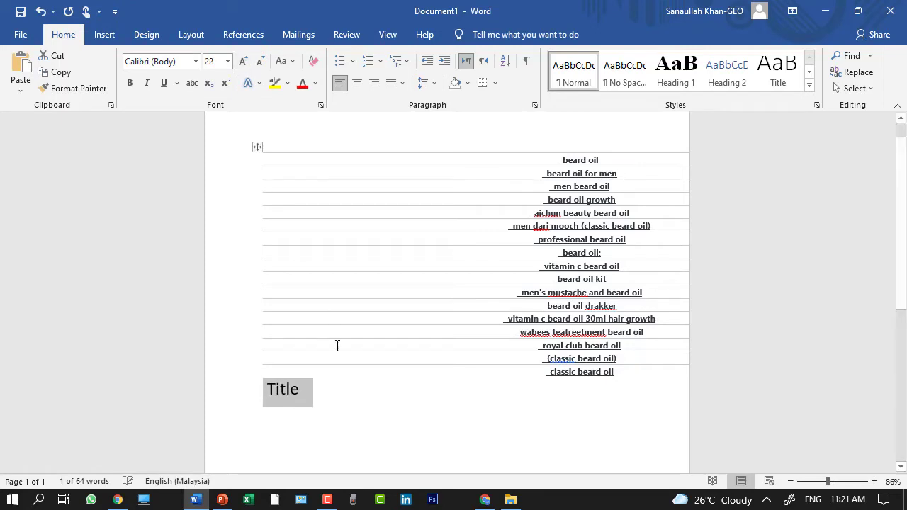
click(351, 393)
key(Return)
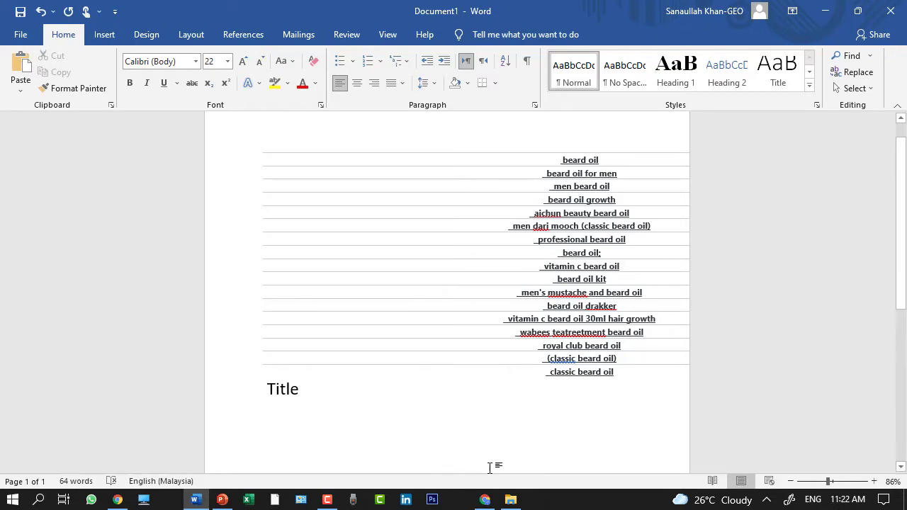
Switch to Chrome and look over the open Daraz and Amazon beard oil pages
click(485, 500)
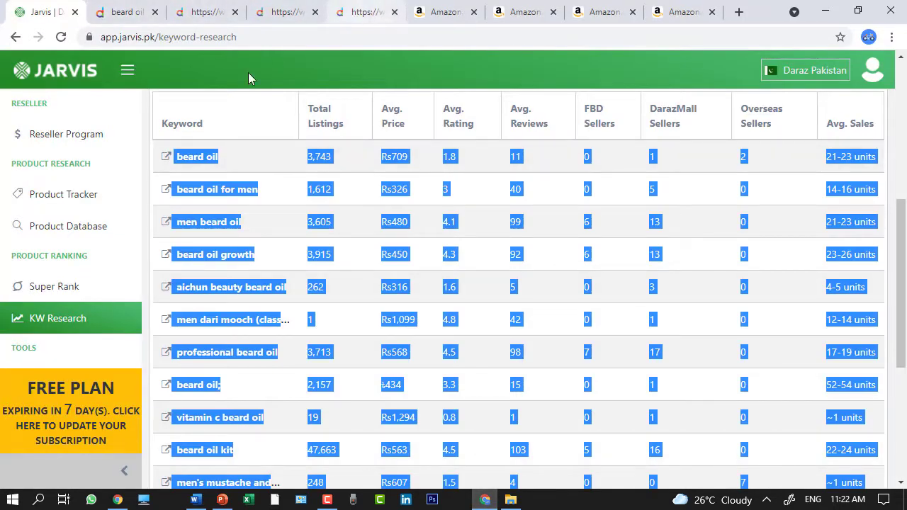
click(117, 15)
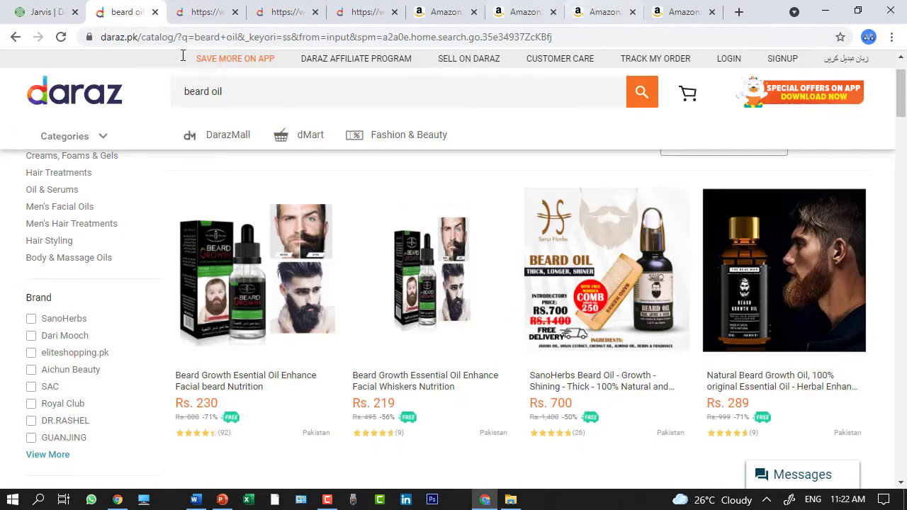
click(203, 6)
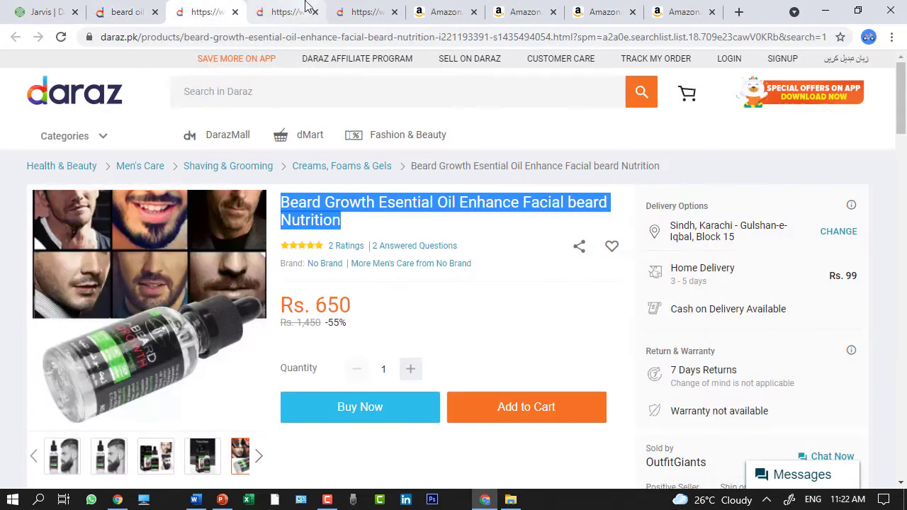
click(284, 7)
click(362, 7)
click(434, 8)
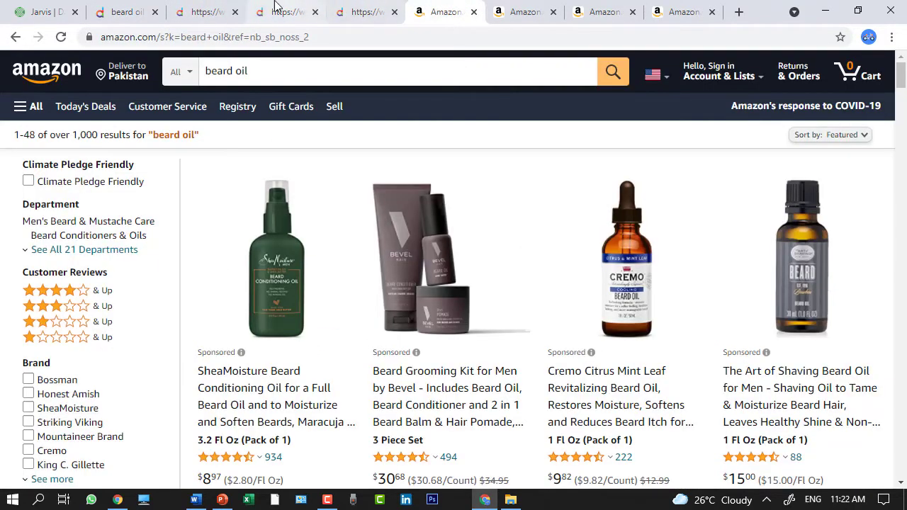
click(128, 12)
Copy the product title of the first Daraz beard oil listing and paste it under the Title heading in Word
click(201, 10)
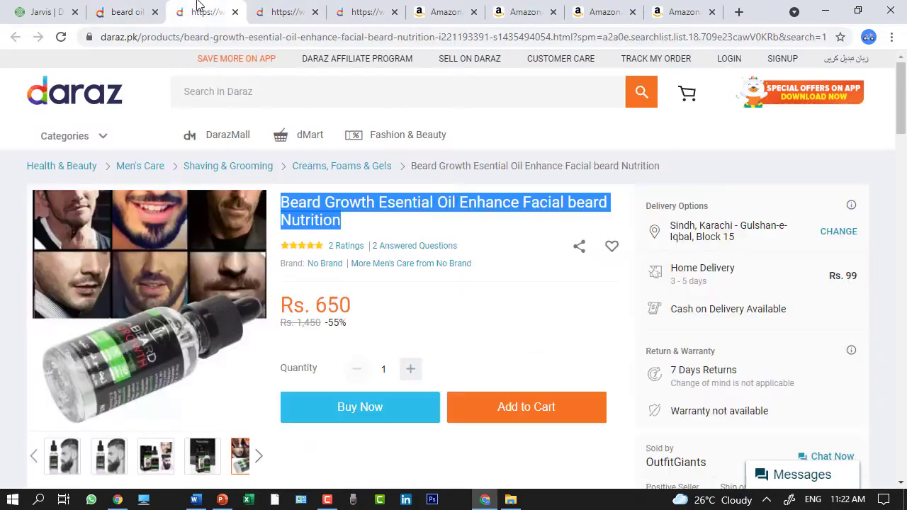
click(545, 250)
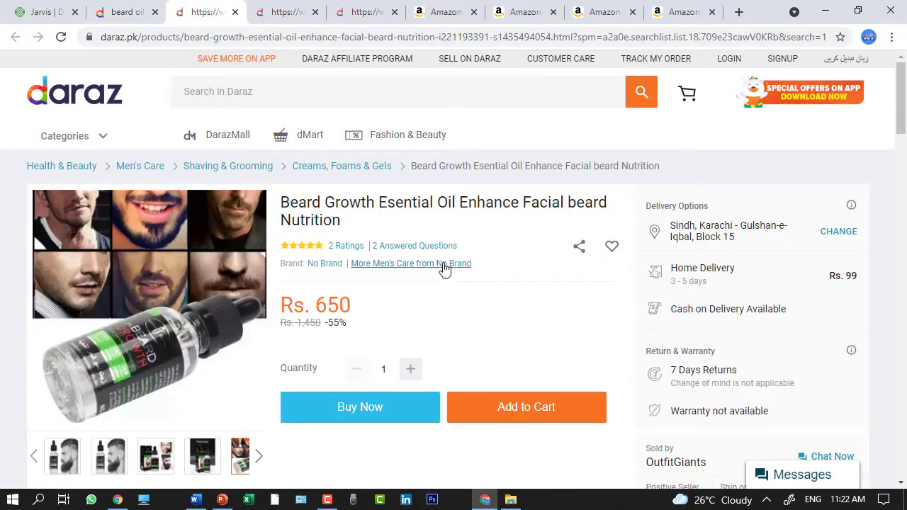
scroll(445, 269, down, 6)
scroll(444, 276, up, 7)
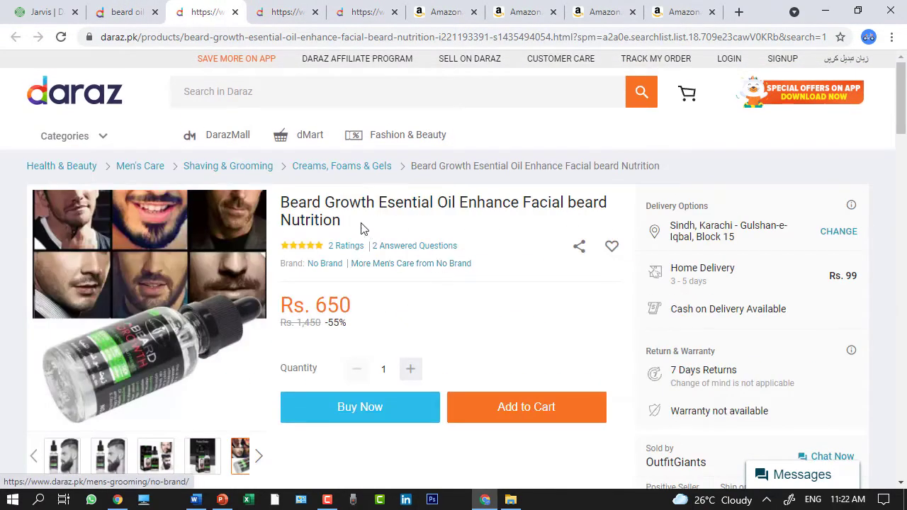
drag(343, 222, 283, 206)
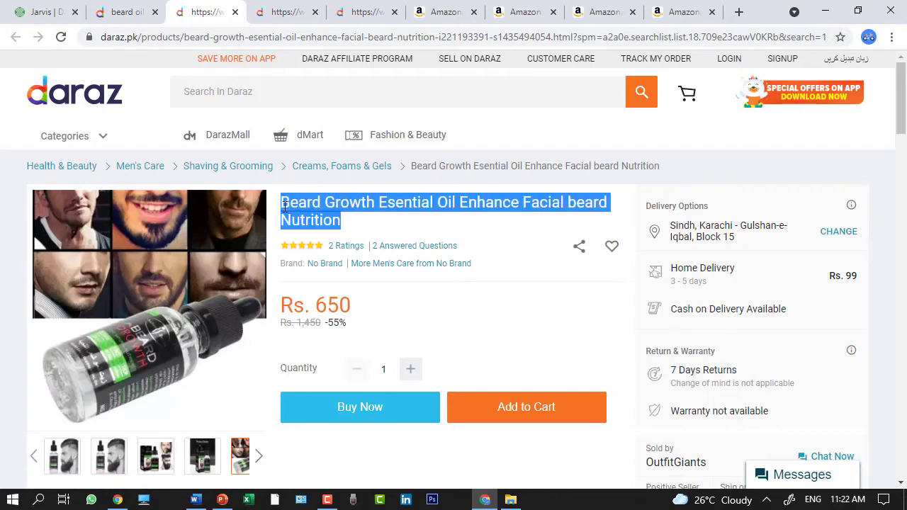
right_click(284, 205)
click(306, 218)
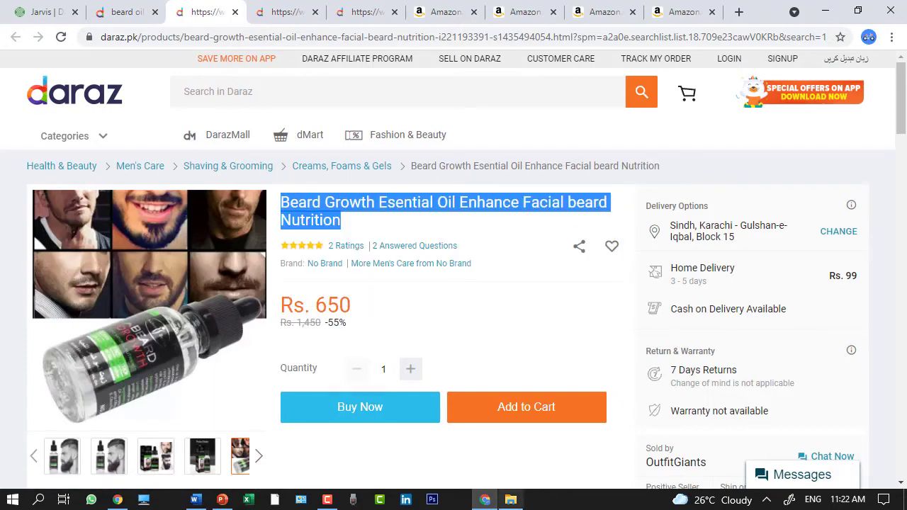
click(196, 499)
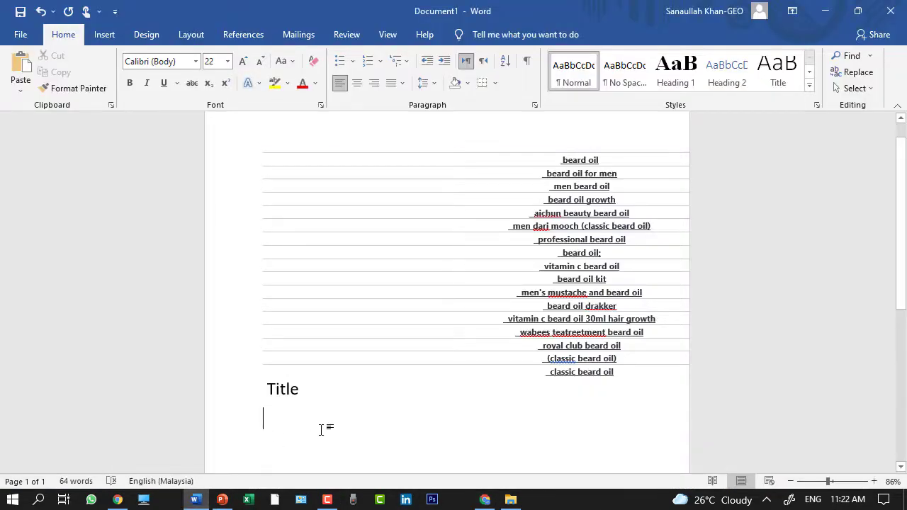
key(ctrl+v)
click(335, 426)
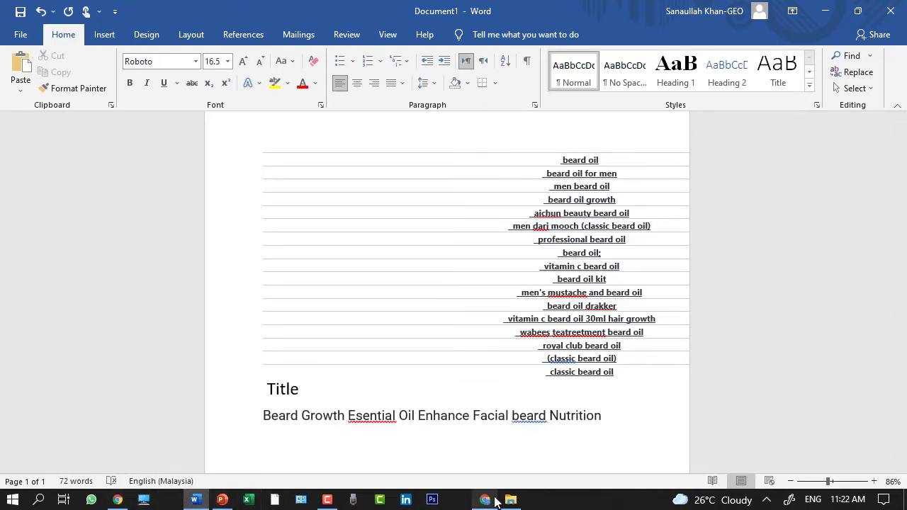
Copy the product title from the second Daraz listing in Chrome and paste it below the first title in Word
click(485, 500)
click(305, 12)
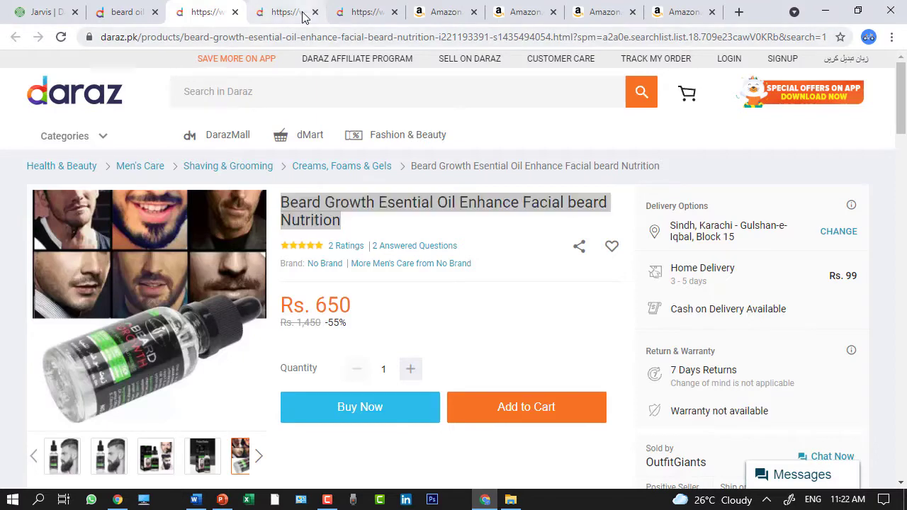
right_click(284, 202)
click(325, 212)
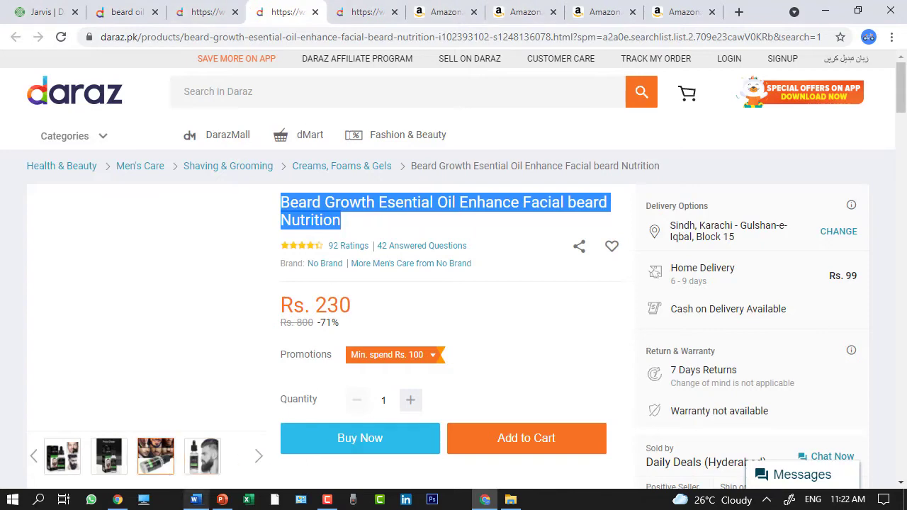
click(194, 500)
key(ctrl+v)
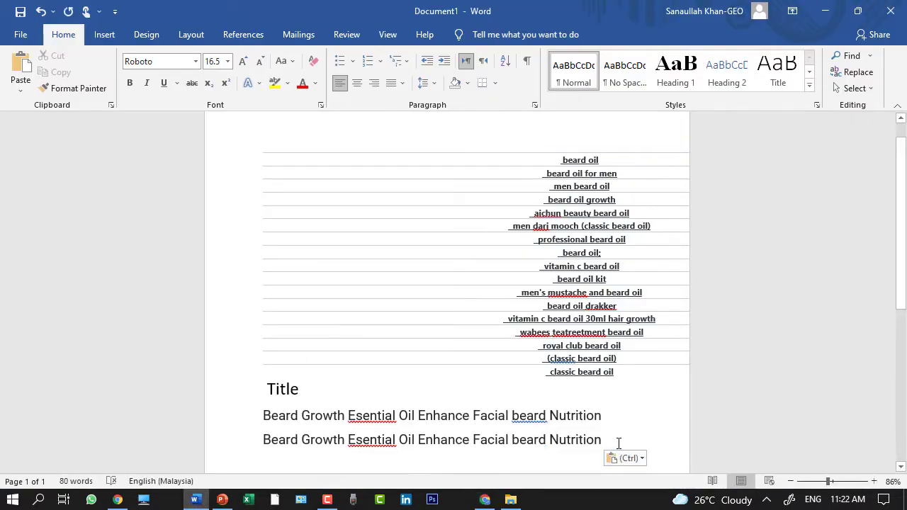
Delete the duplicate "Beard Growth Esential Oil" title and leave an empty line below the first one
drag(618, 443, 229, 441)
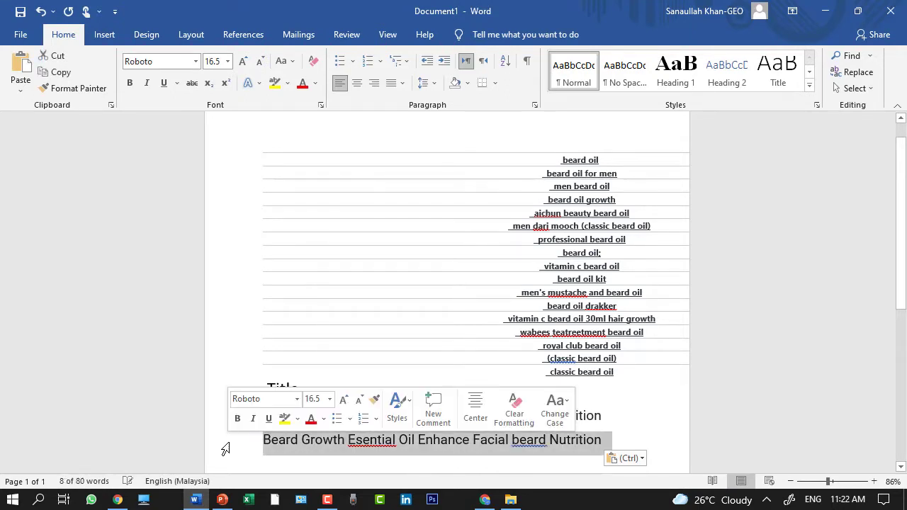
key(BackSpace)
key(BackSpace)
key(Return)
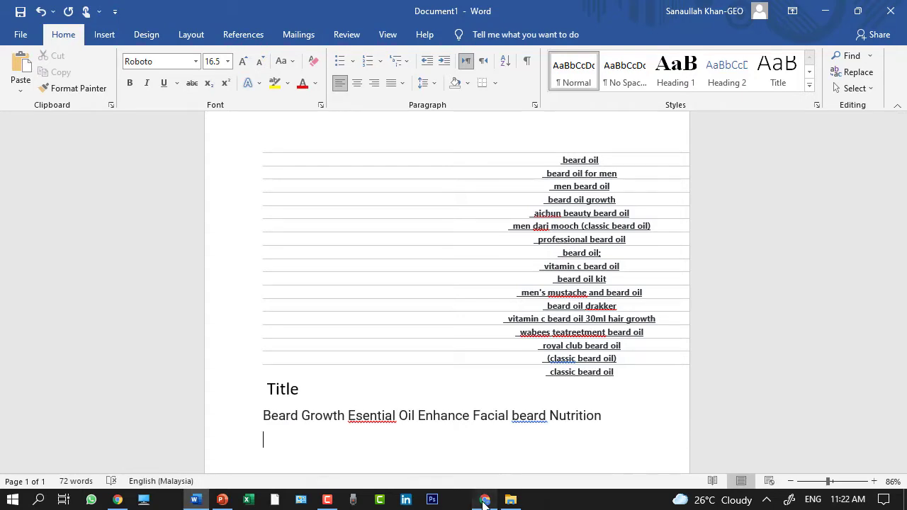
Copy the title "Beard Oil - Spiced Citrus" from the third Daraz listing and paste it below the first title in Word
click(485, 499)
click(359, 8)
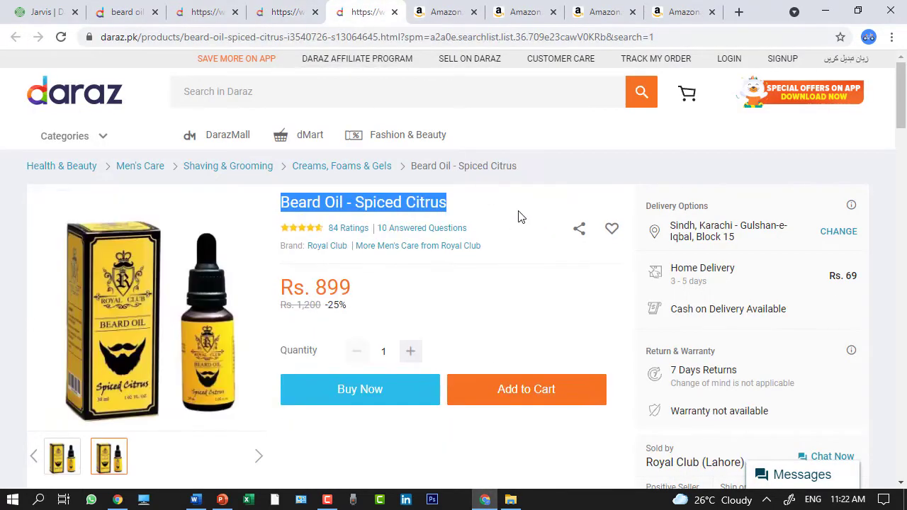
drag(482, 201, 248, 201)
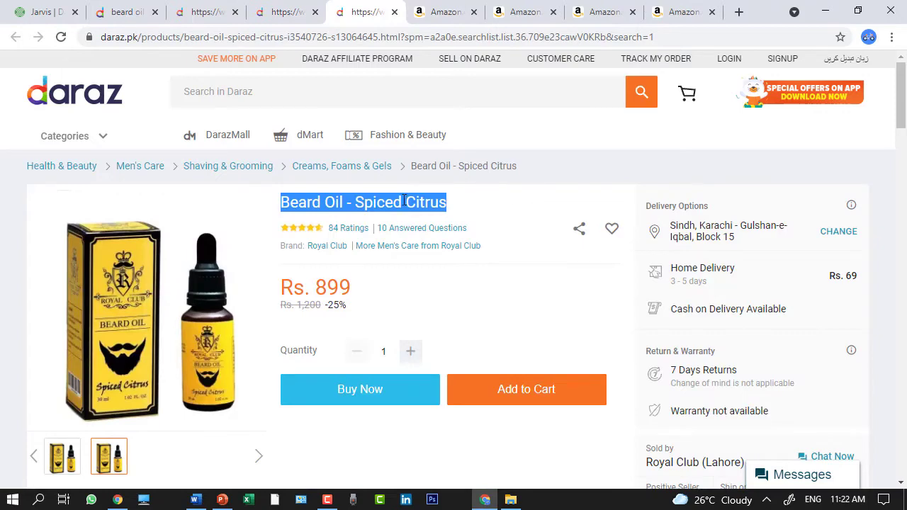
right_click(404, 201)
click(439, 210)
click(197, 500)
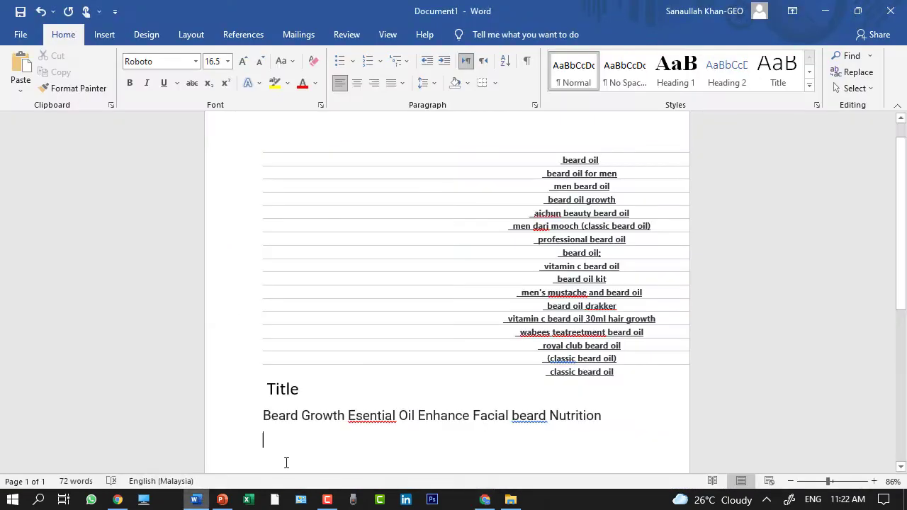
key(ctrl+v)
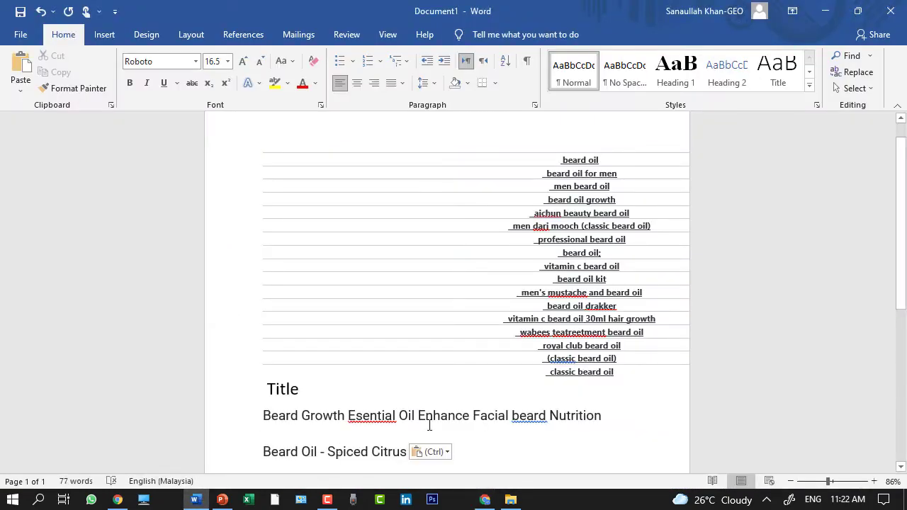
key(Return)
scroll(436, 421, down, 2)
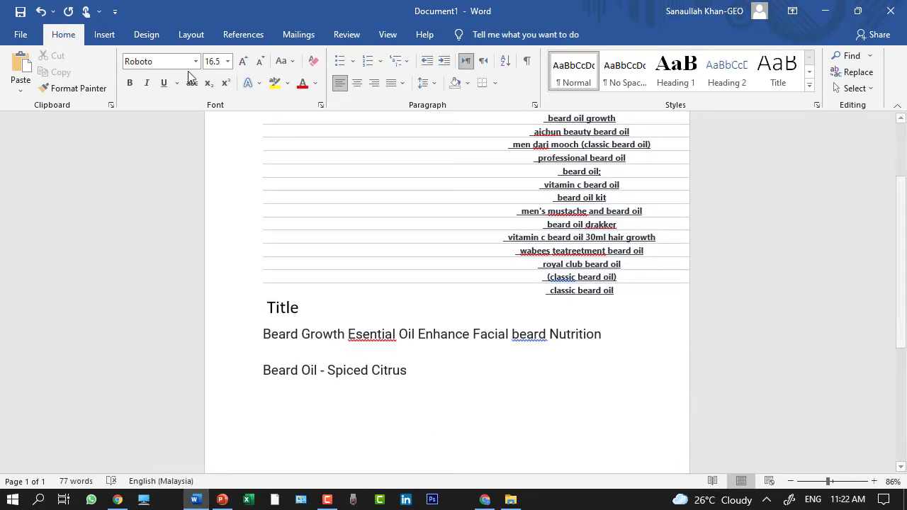
Copy the "Best Beard Oil for men – Crafted Beard Oil Conditioner" title from the Amazon listing in Chrome and paste it below the Daraz titles in Word
click(484, 500)
click(445, 11)
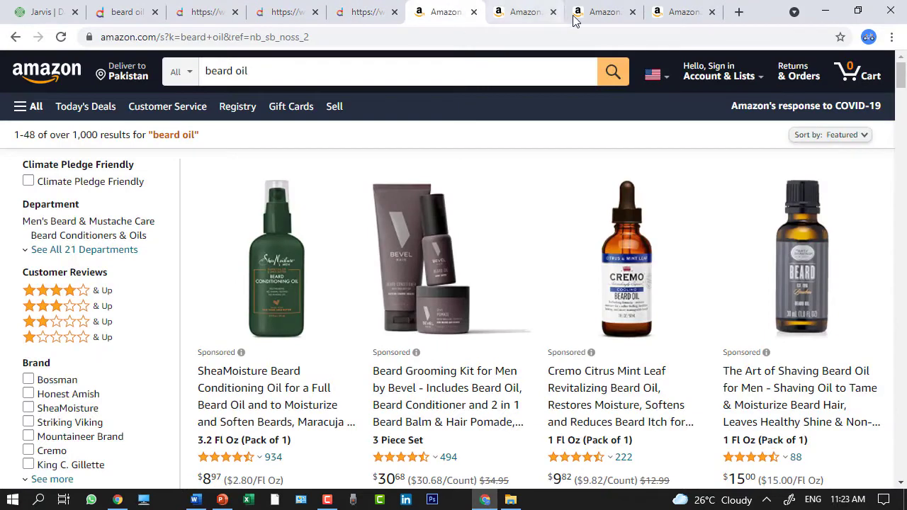
click(537, 6)
drag(608, 268, 306, 188)
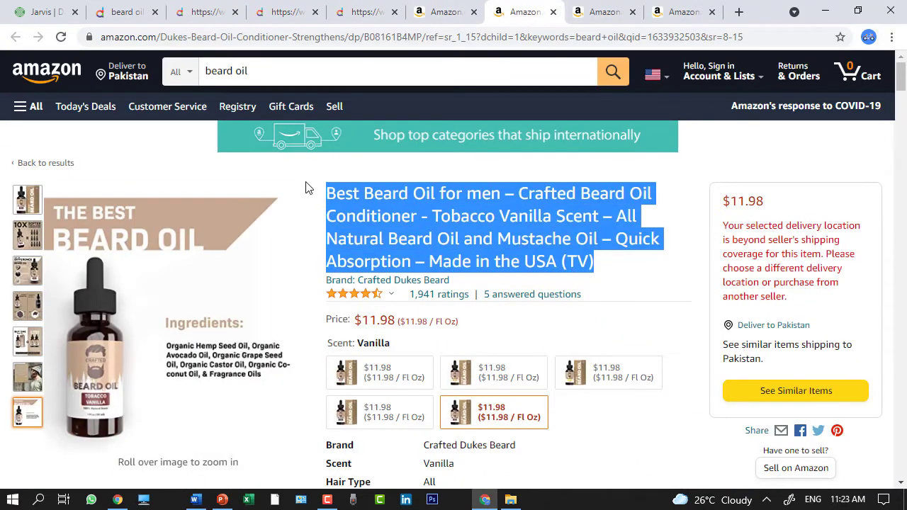
right_click(346, 181)
click(389, 197)
click(195, 500)
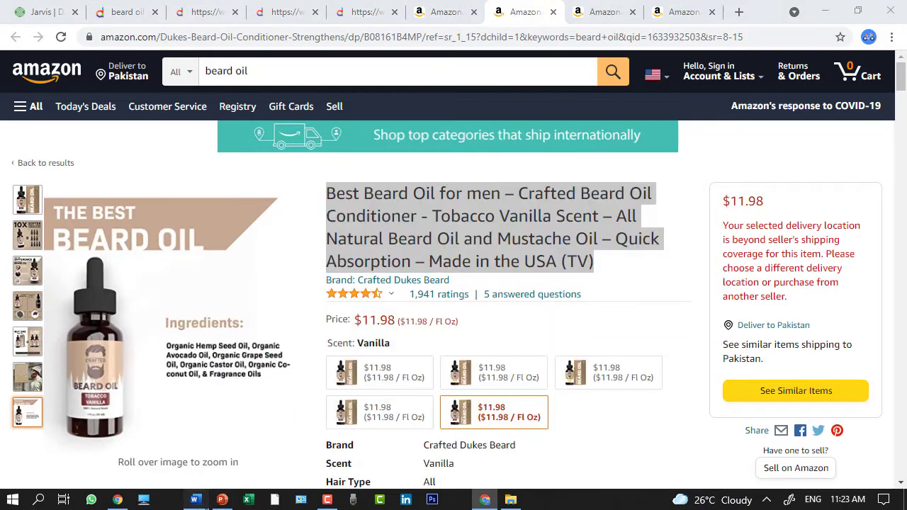
key(ctrl+v)
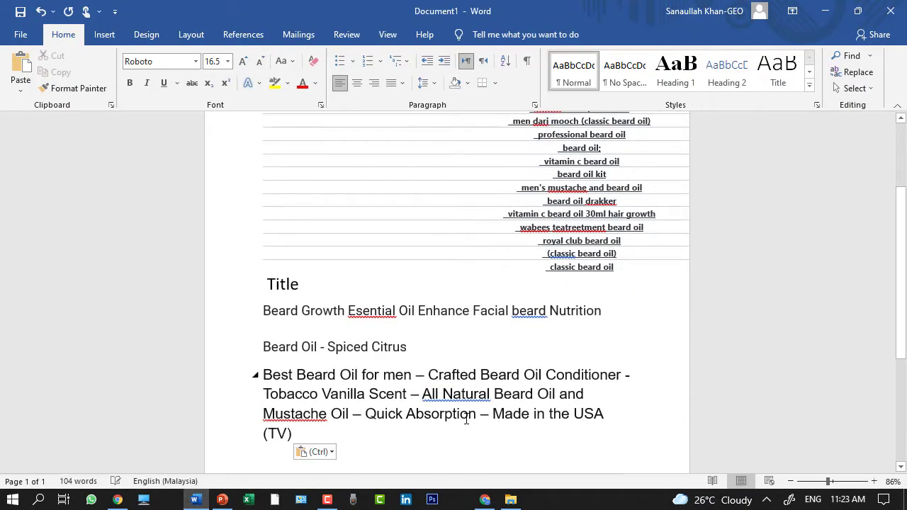
Copy the "Beard Growth Kit, Derma Roller Kit" title from the last open Amazon listing in Chrome and paste it as the last title in Word
click(485, 500)
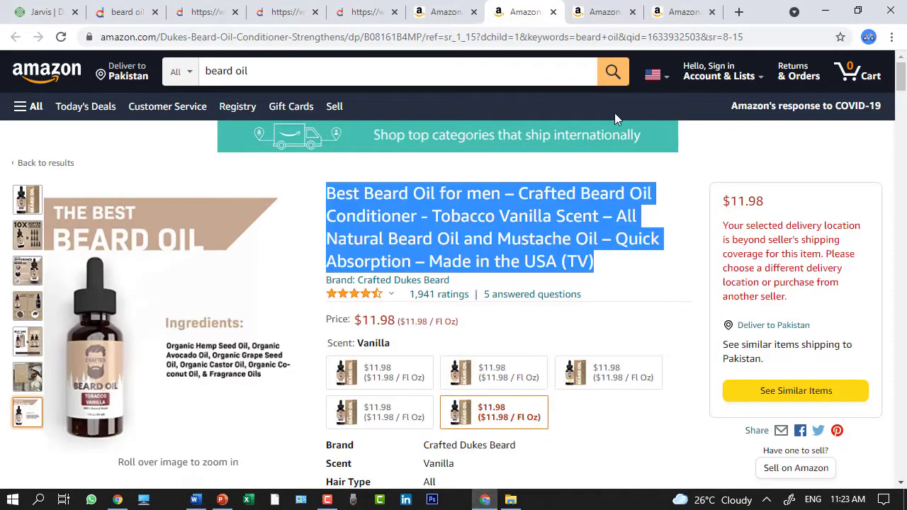
click(601, 10)
click(672, 10)
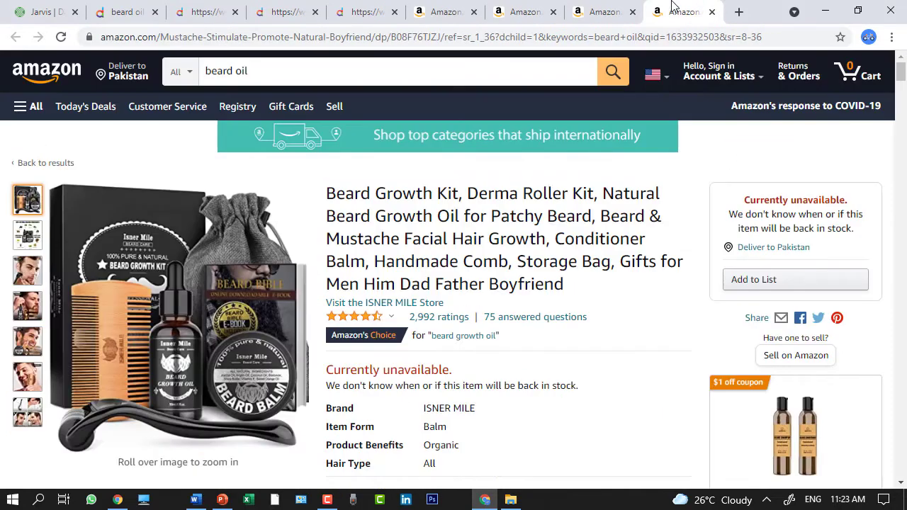
drag(593, 300, 320, 206)
right_click(353, 193)
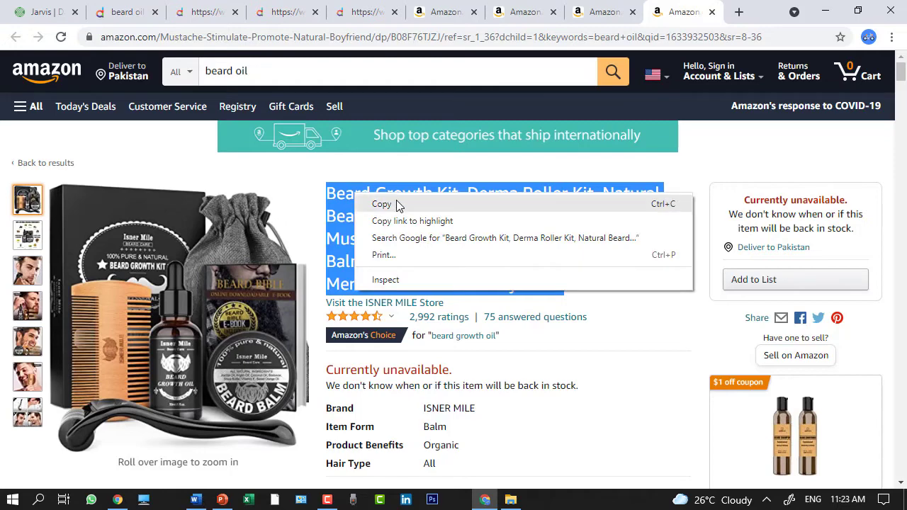
click(379, 202)
click(195, 499)
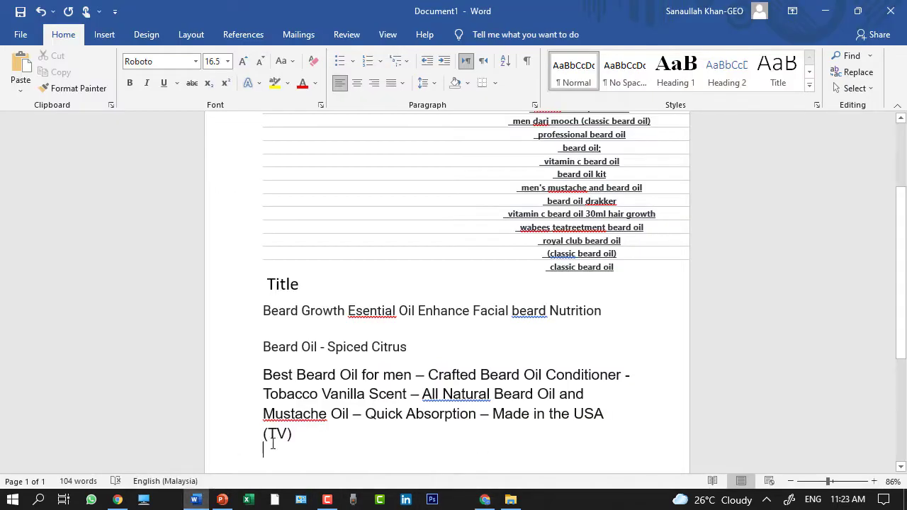
key(ctrl+v)
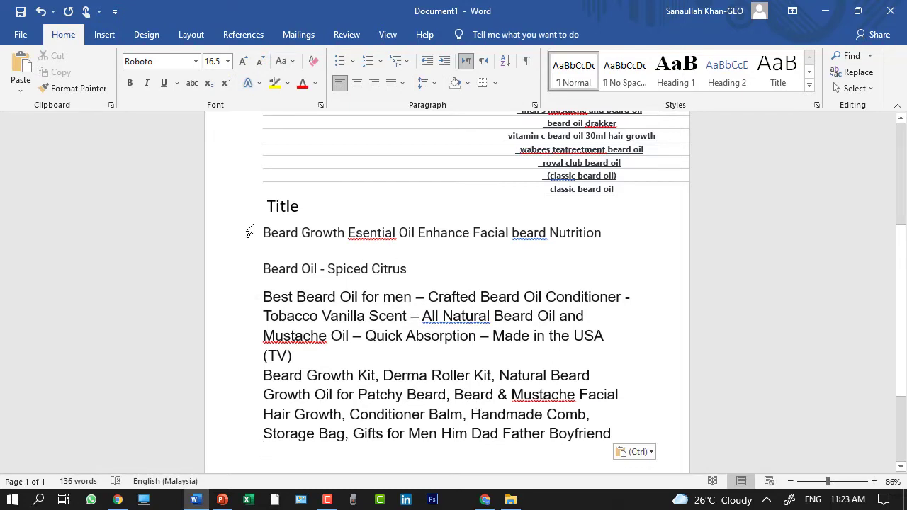
Review the collected beard oil keywords and the competitor titles listed under the Title heading
drag(262, 228, 395, 330)
click(293, 331)
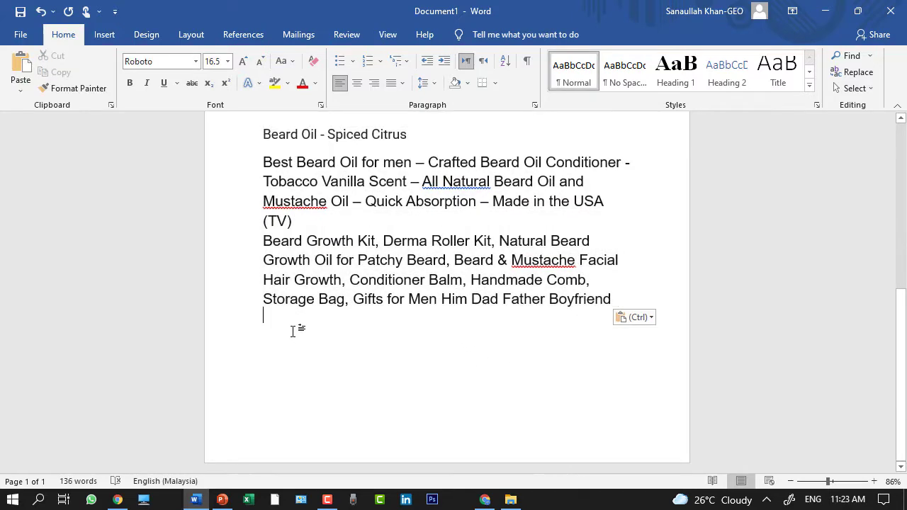
scroll(293, 331, up, 10)
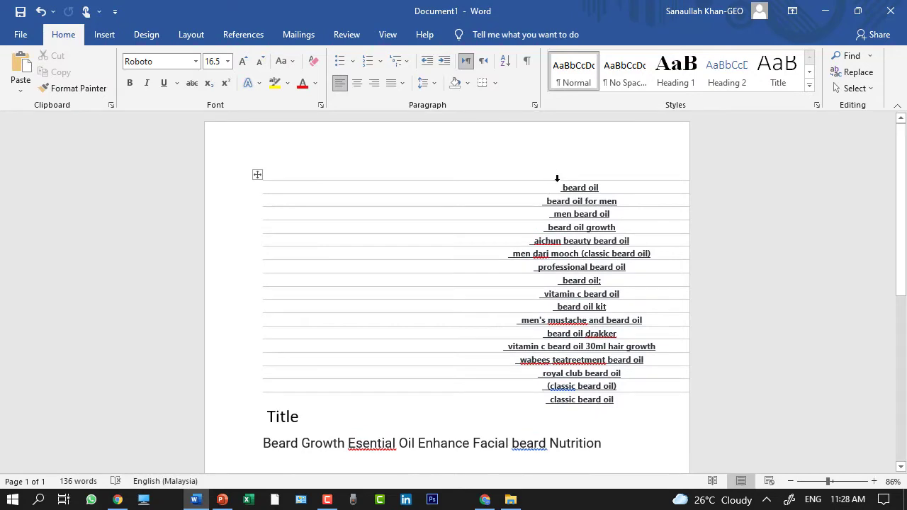
drag(559, 185, 634, 402)
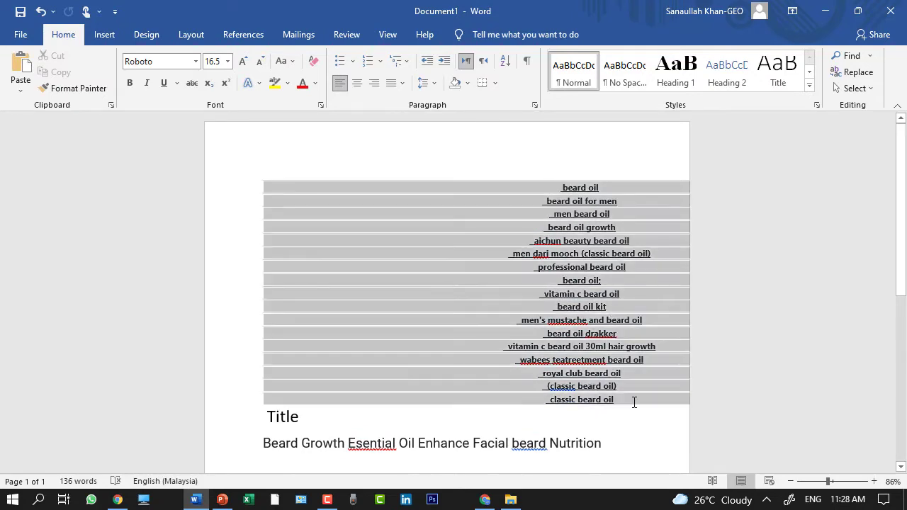
click(635, 402)
scroll(635, 402, down, 3)
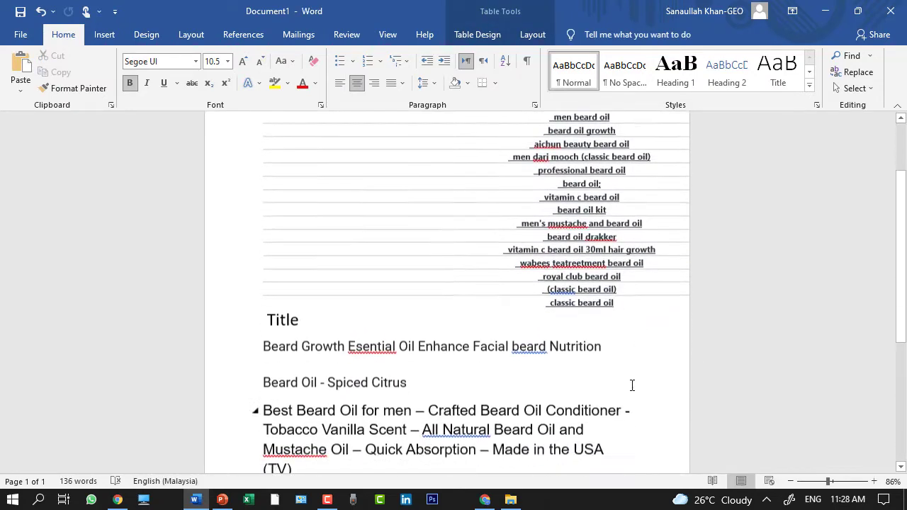
scroll(629, 378, down, 1)
drag(267, 216, 624, 392)
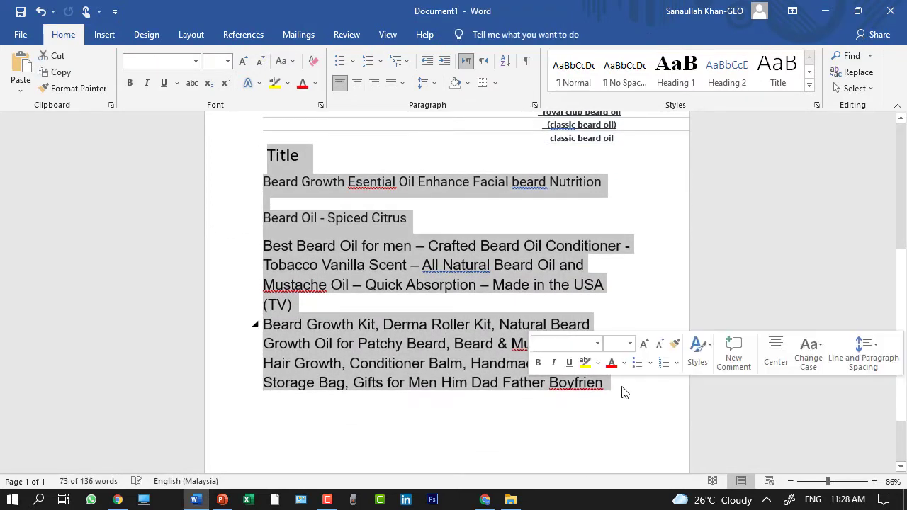
Write the new product title "Zoomo beard oil for men." below the competitor titles, leaving one empty line between them
click(620, 389)
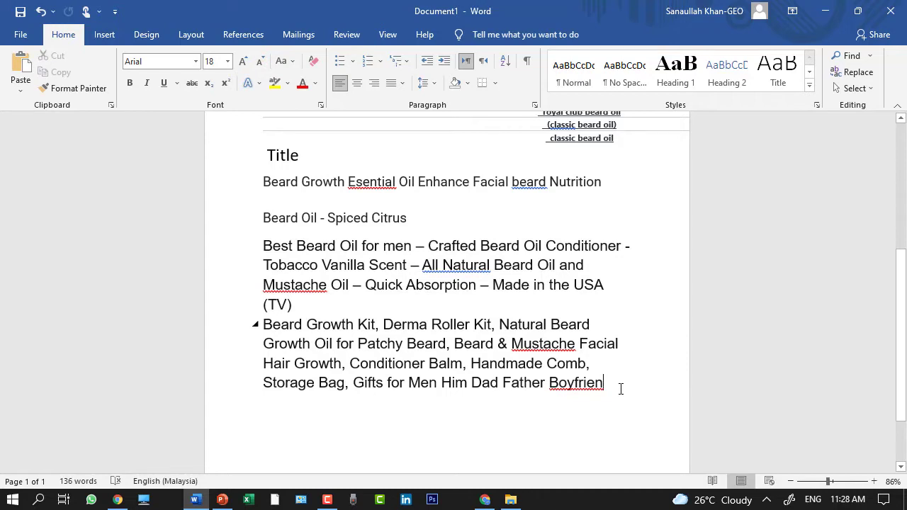
key(Return)
key(Return)
text(zoomo )
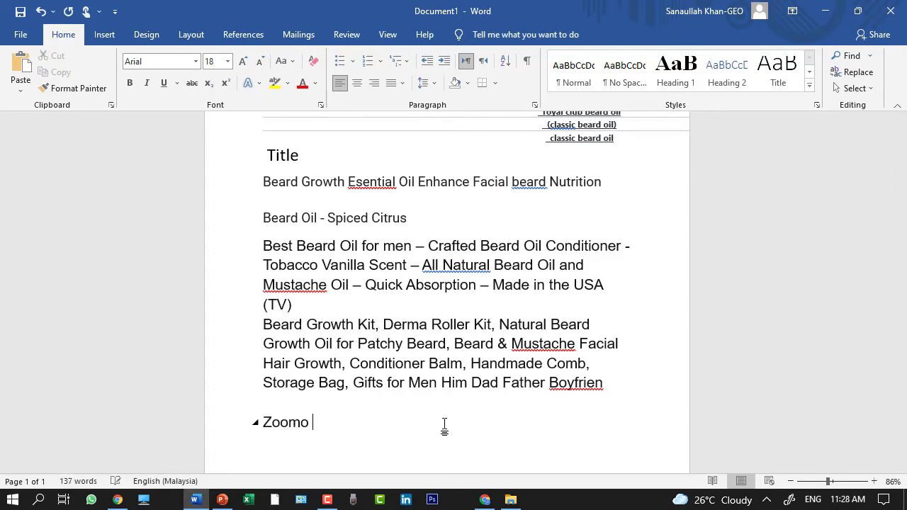
text(beard oil for men)
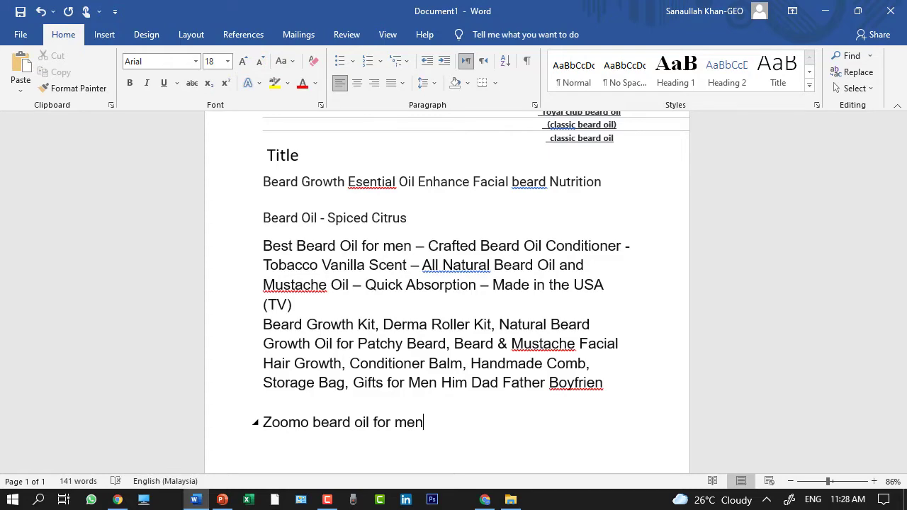
key(Return)
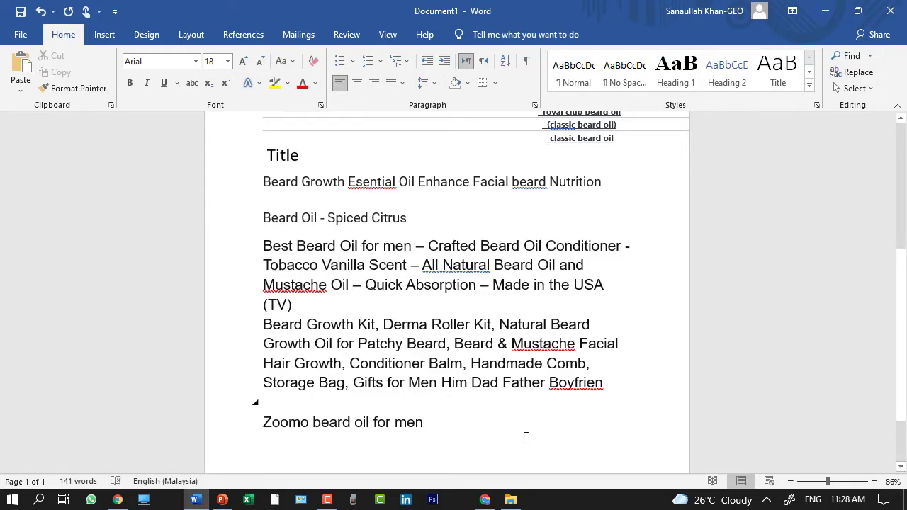
scroll(530, 251, up, 5)
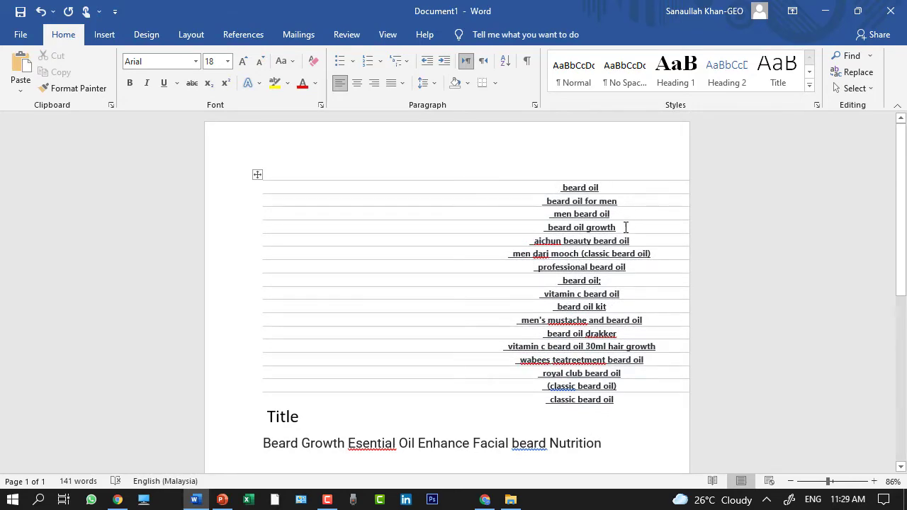
scroll(626, 222, down, 6)
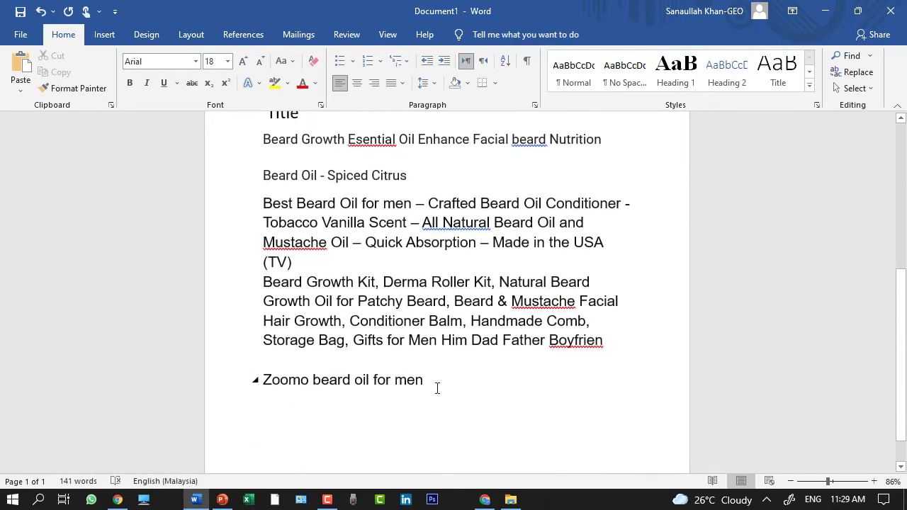
key(BackSpace)
text(.)
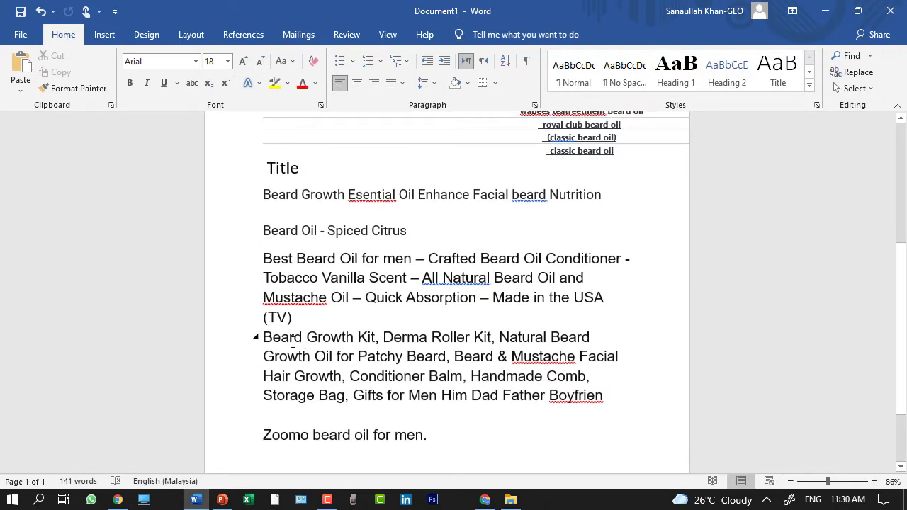
Copy "Natural Beard Growth Oil for Patchy Beard, Beard & Mustache Facial Hair Growth" from the growth kit title, append it to the Zoomo title and end with a period
scroll(425, 276, down, 1)
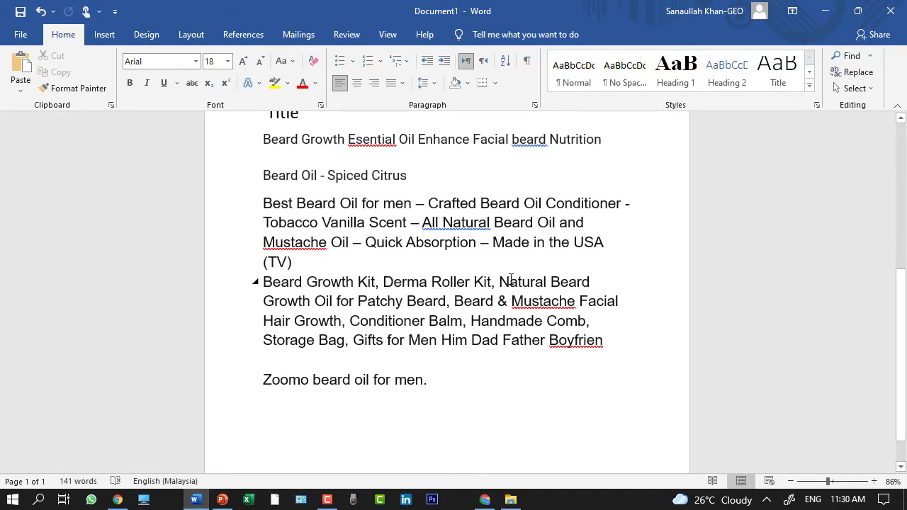
drag(499, 283, 344, 323)
key(ctrl+c)
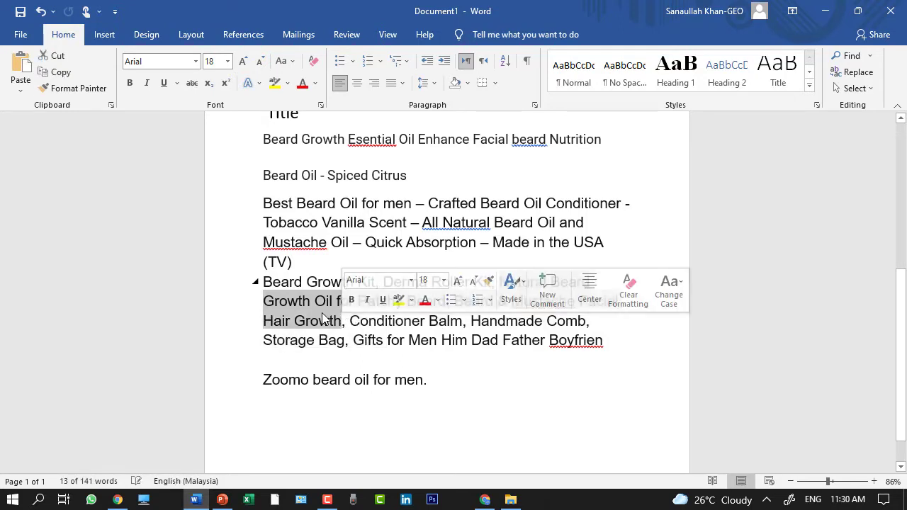
right_click(343, 324)
click(373, 124)
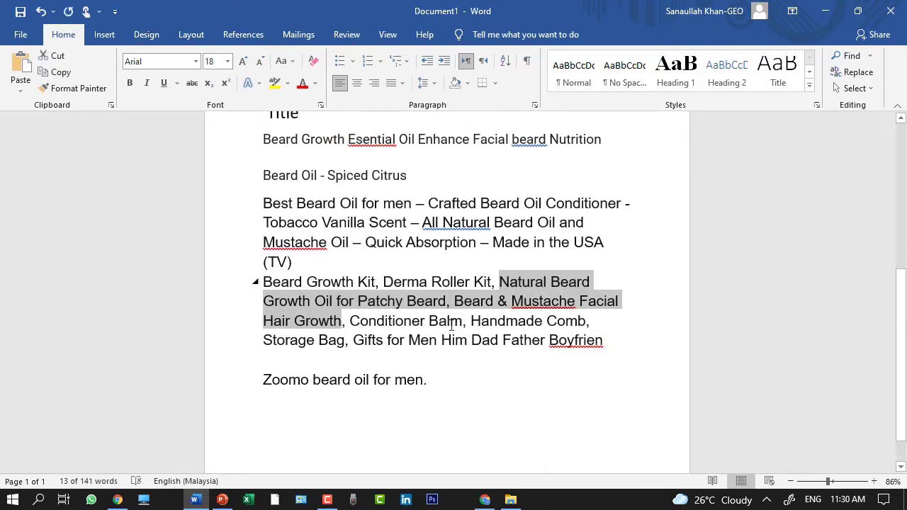
click(445, 386)
key(ctrl+v)
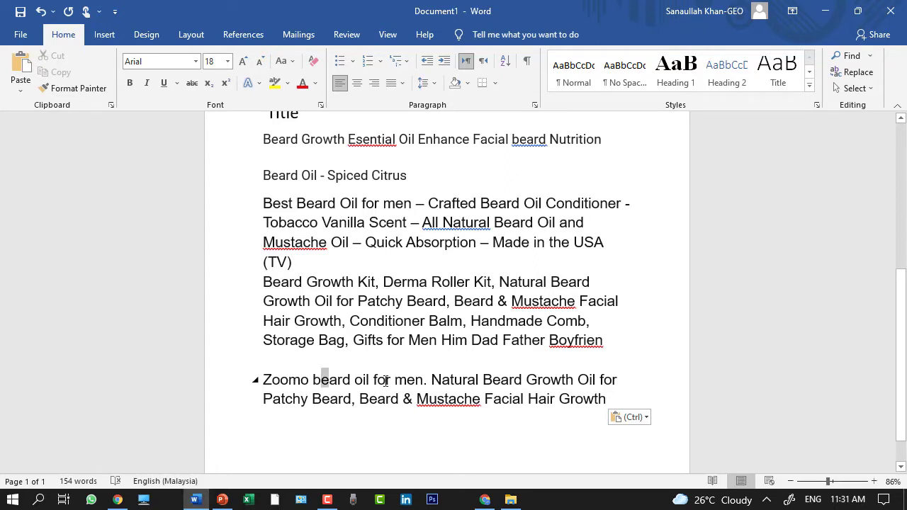
drag(358, 381, 478, 384)
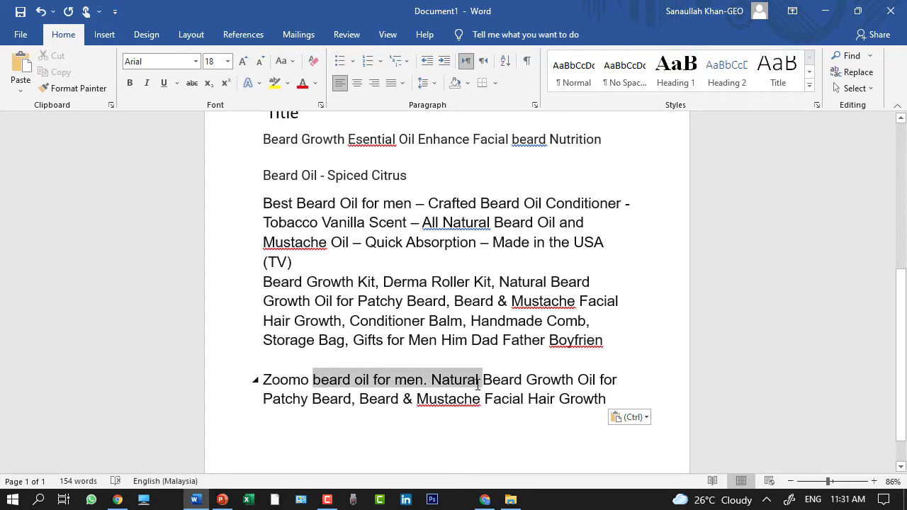
click(492, 429)
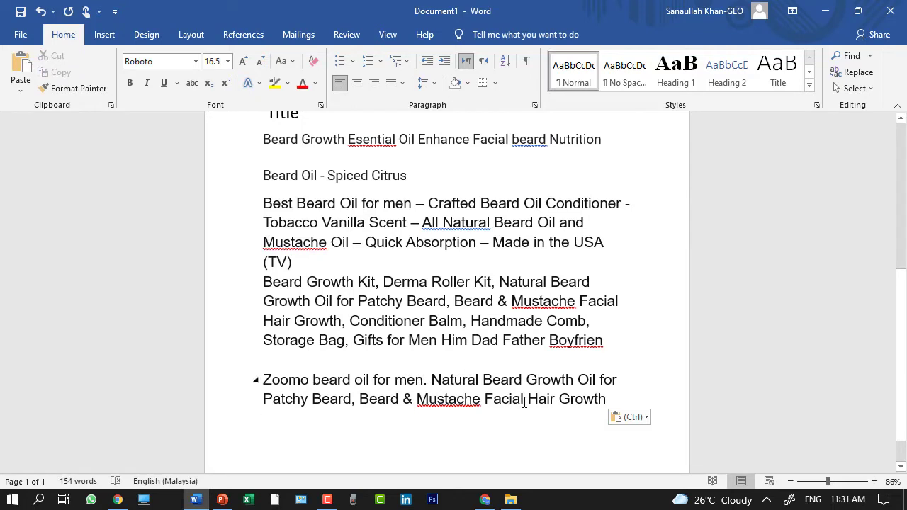
key(BackSpace)
text(.)
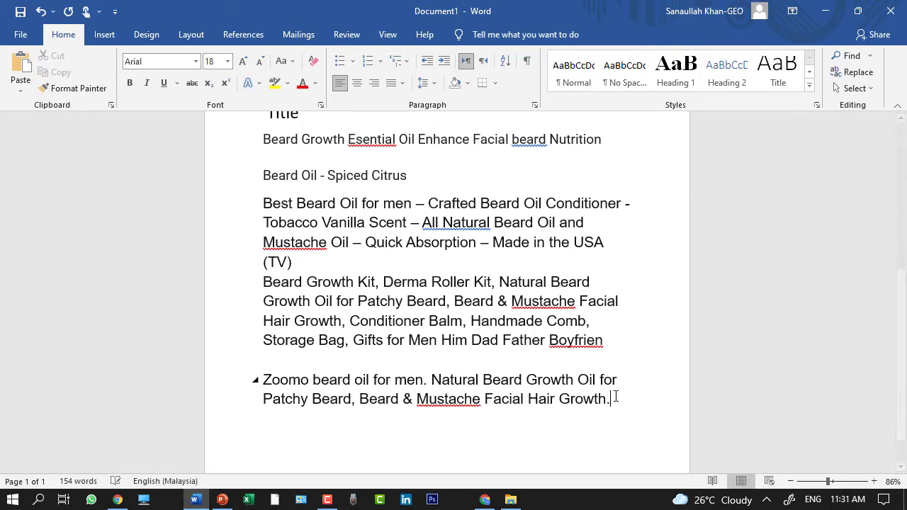
Delete all competitor titles and the empty line between the Title heading and the Zoomo title
drag(608, 346, 275, 170)
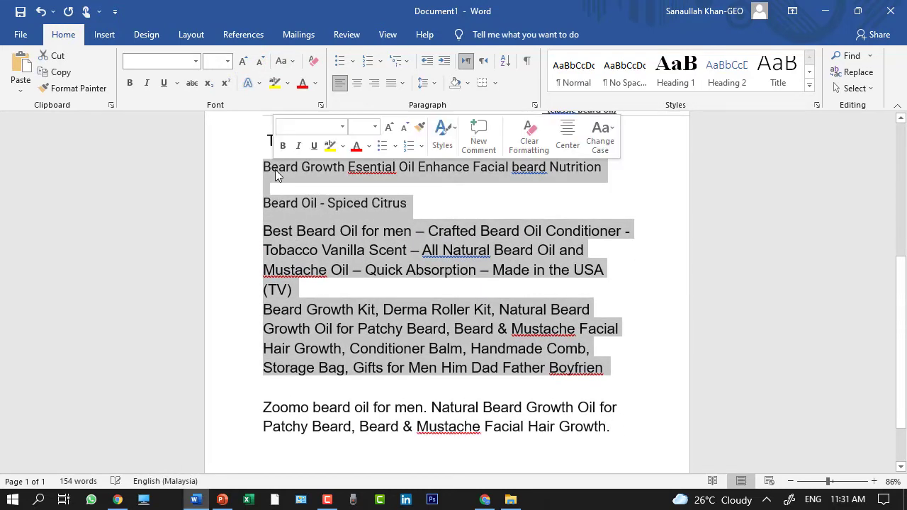
key(BackSpace)
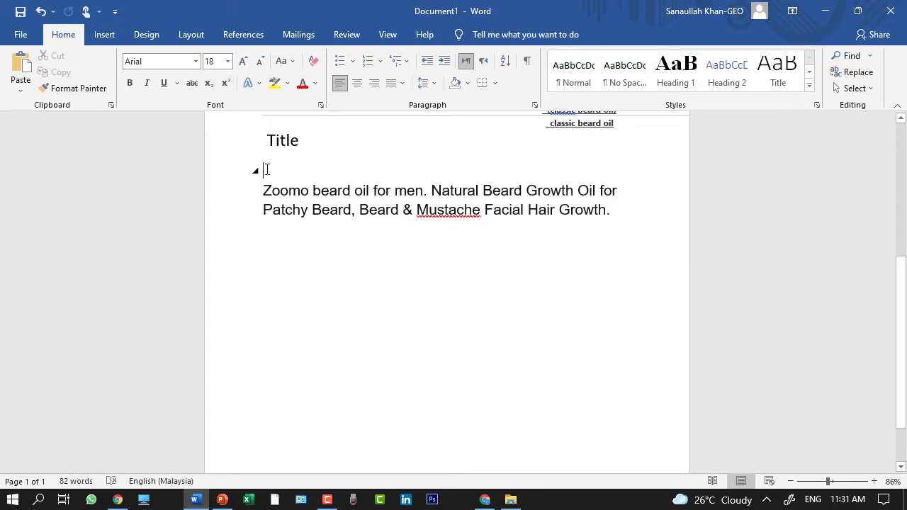
key(BackSpace)
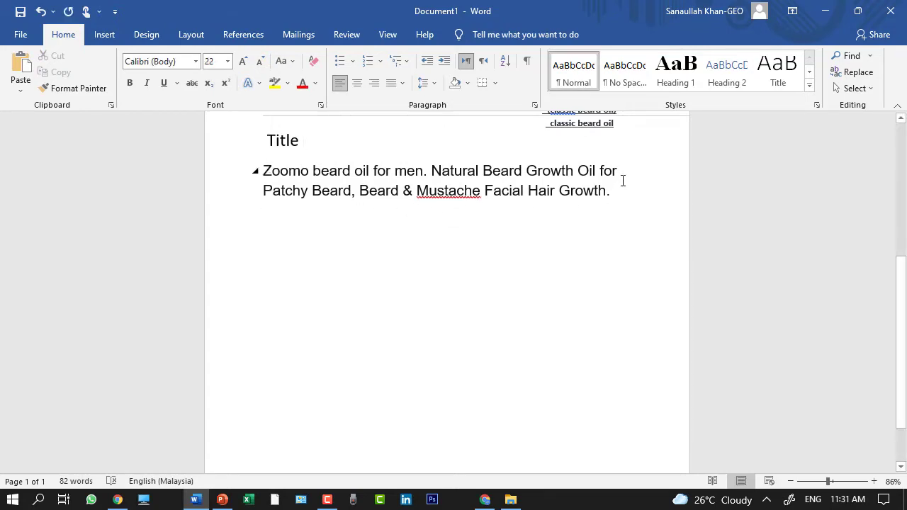
Add a "Highlights" heading below the Zoomo title, separated by an empty line, and start a new line under it
click(623, 195)
key(Return)
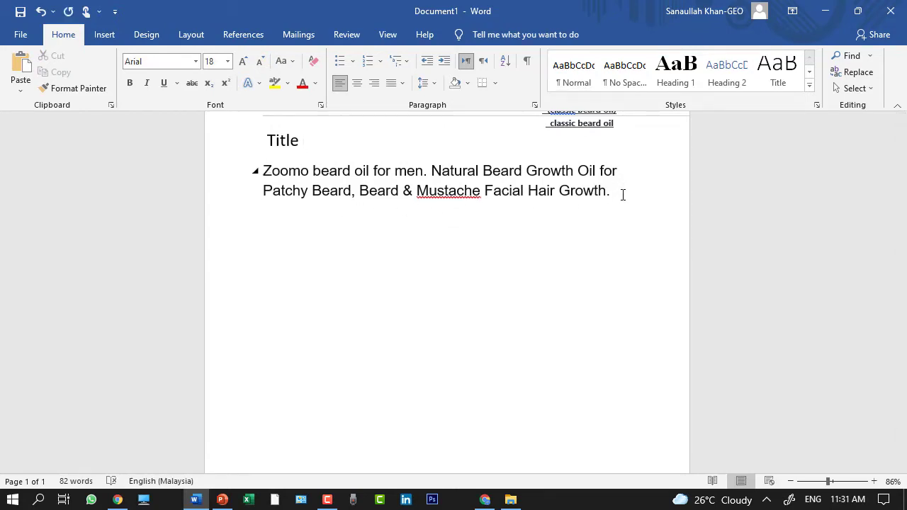
text(highlights)
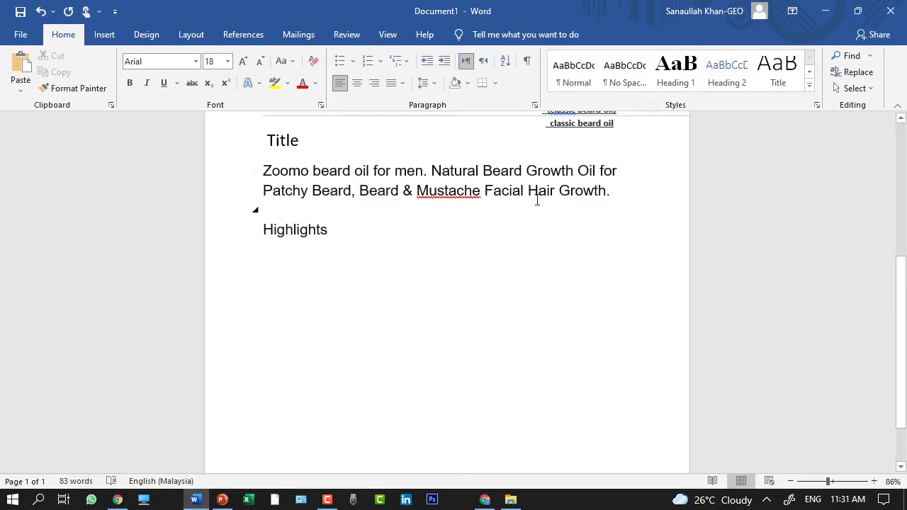
scroll(463, 378, up, 2)
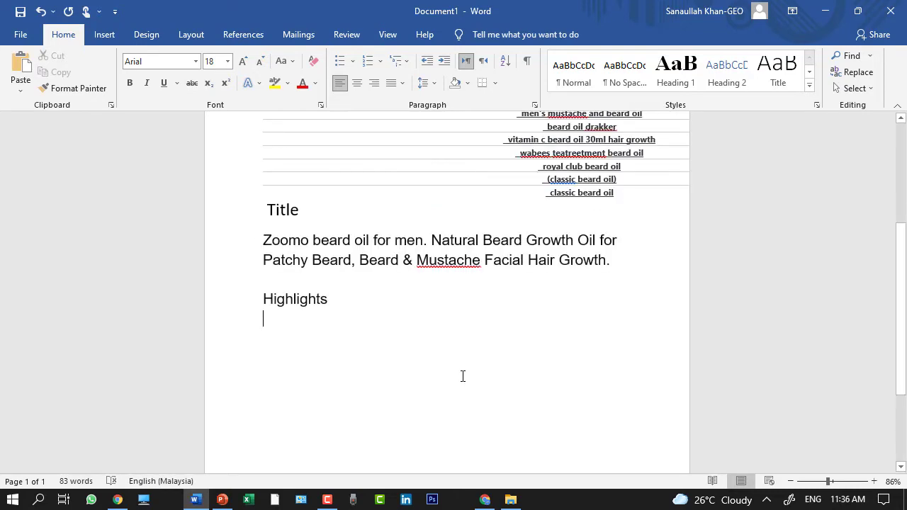
scroll(461, 376, down, 2)
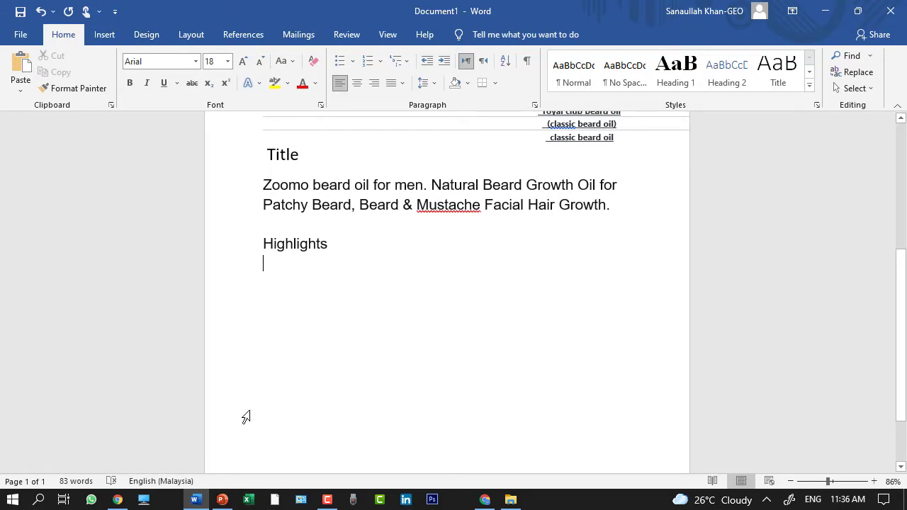
Switch to the browser and review the product details and specifications of the first Daraz beard growth oil listing
click(485, 500)
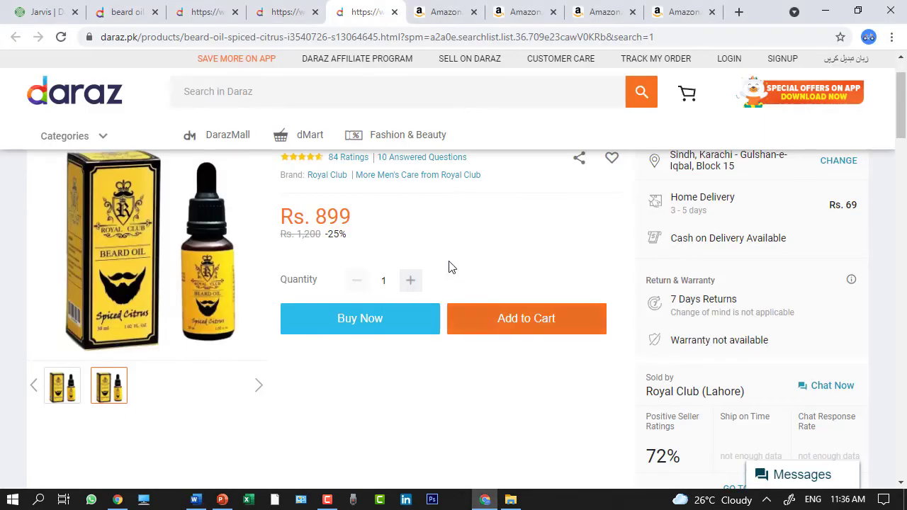
click(257, 7)
click(198, 10)
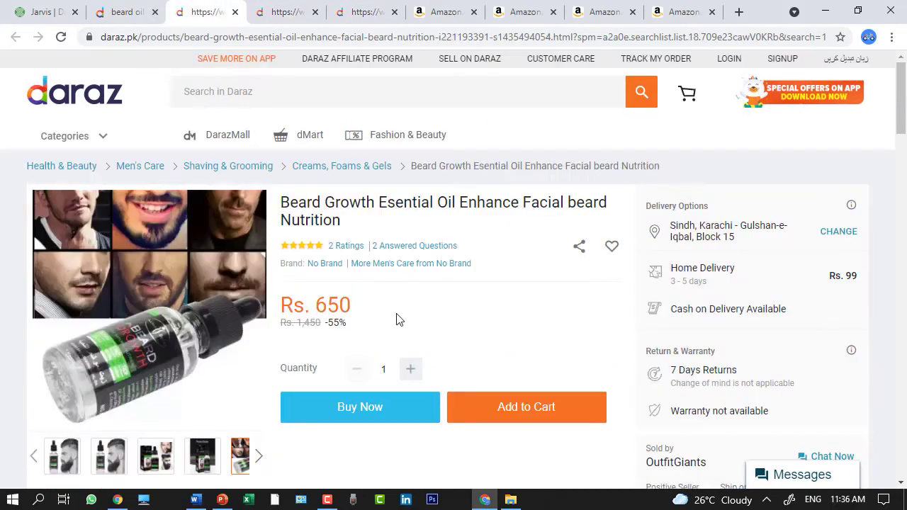
scroll(397, 320, down, 8)
scroll(377, 328, up, 3)
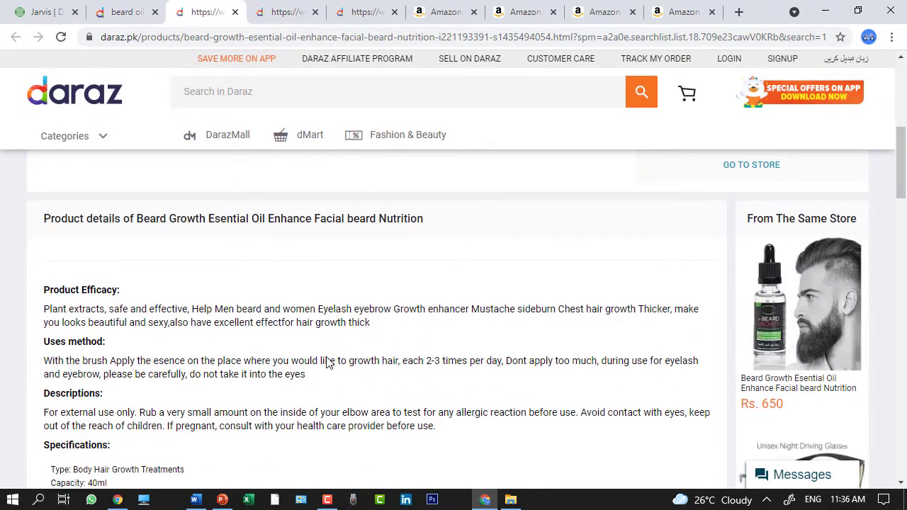
scroll(327, 361, down, 5)
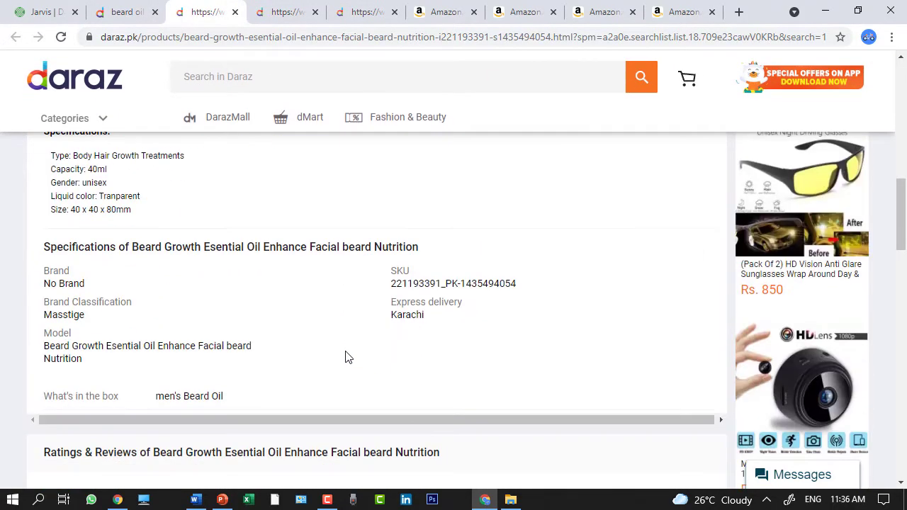
scroll(355, 356, up, 5)
scroll(411, 354, up, 2)
Copy the bulleted product details, from Product Efficacy to Size, from the second Daraz listing and paste them under the Highlights heading in Word
click(289, 12)
scroll(425, 284, down, 2)
scroll(476, 338, up, 1)
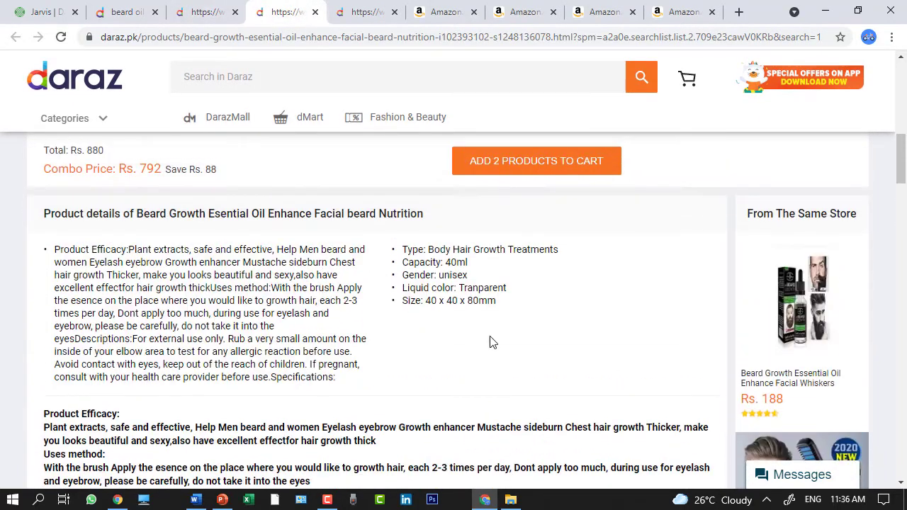
drag(519, 312, 348, 240)
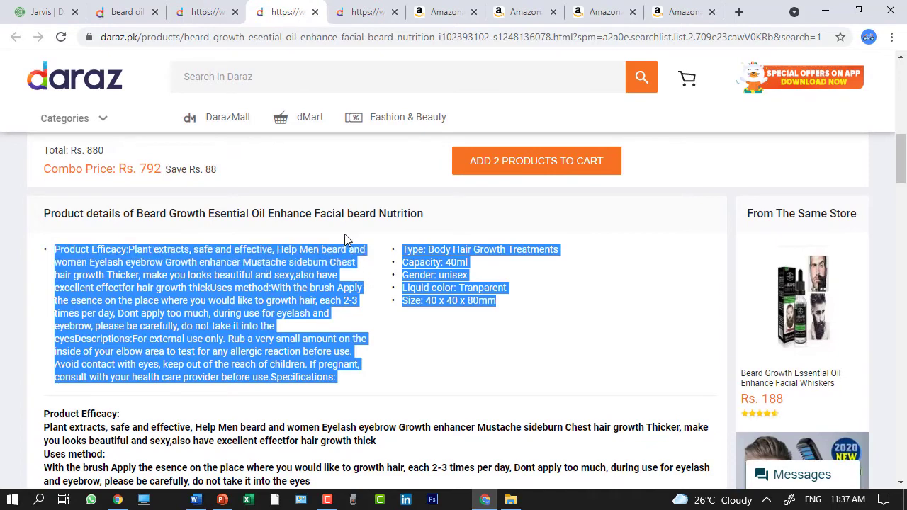
right_click(328, 248)
click(350, 260)
click(196, 500)
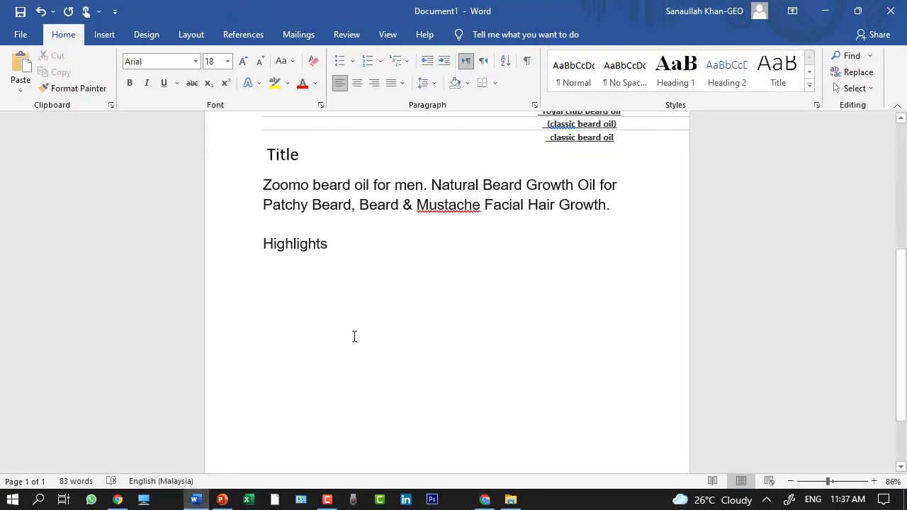
key(ctrl+v)
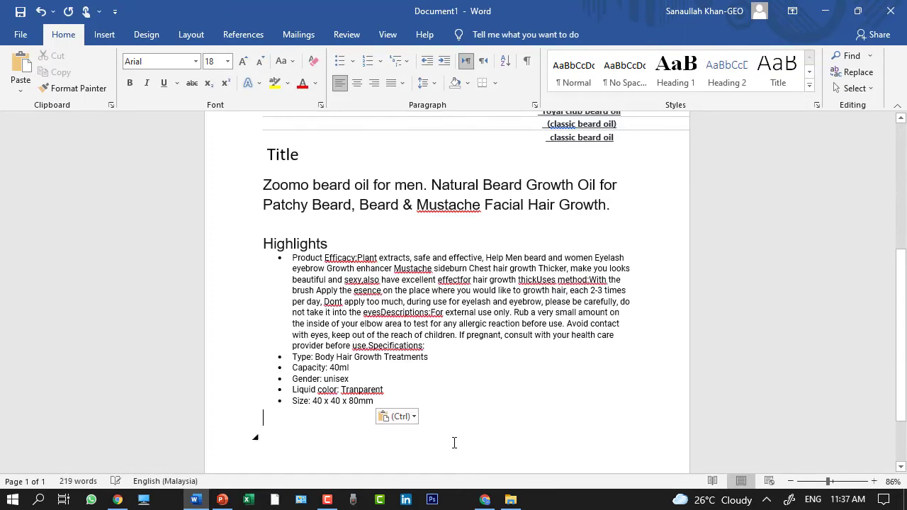
Copy the "Crafted Beard Oil is the only beard oil product" bullet from the Amazon Dukes listing and add it as the last highlight in Word
click(195, 498)
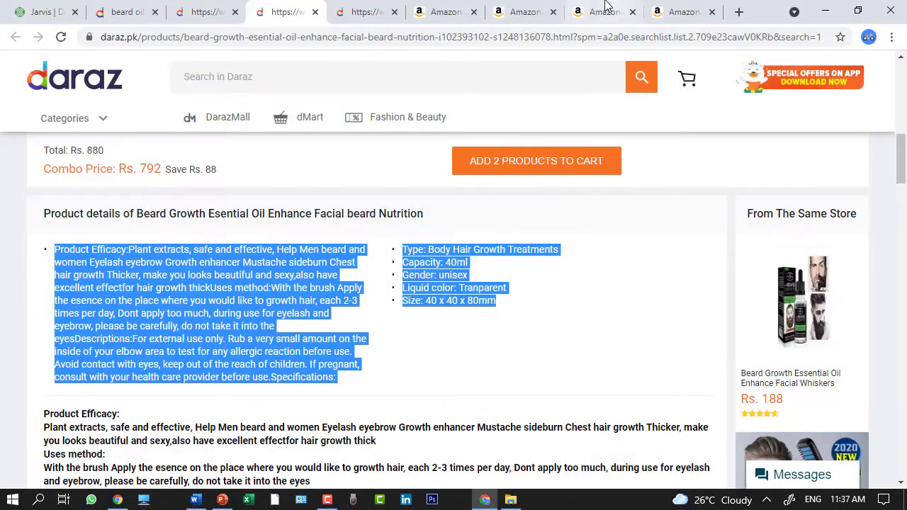
click(597, 9)
click(517, 12)
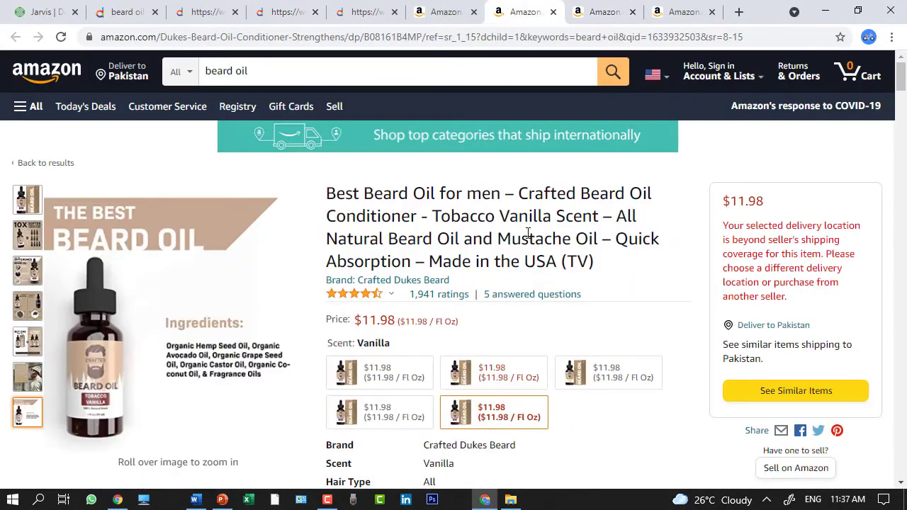
scroll(531, 234, down, 8)
scroll(486, 186, up, 2)
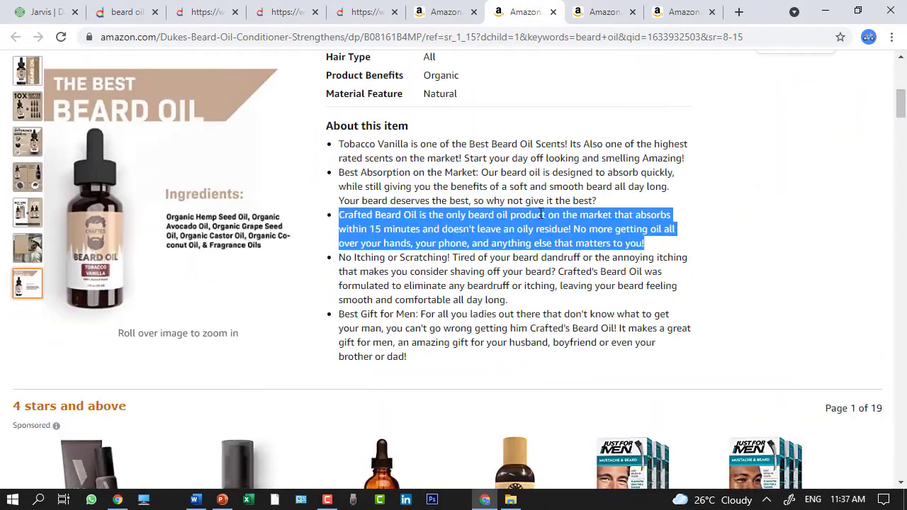
right_click(542, 239)
click(589, 248)
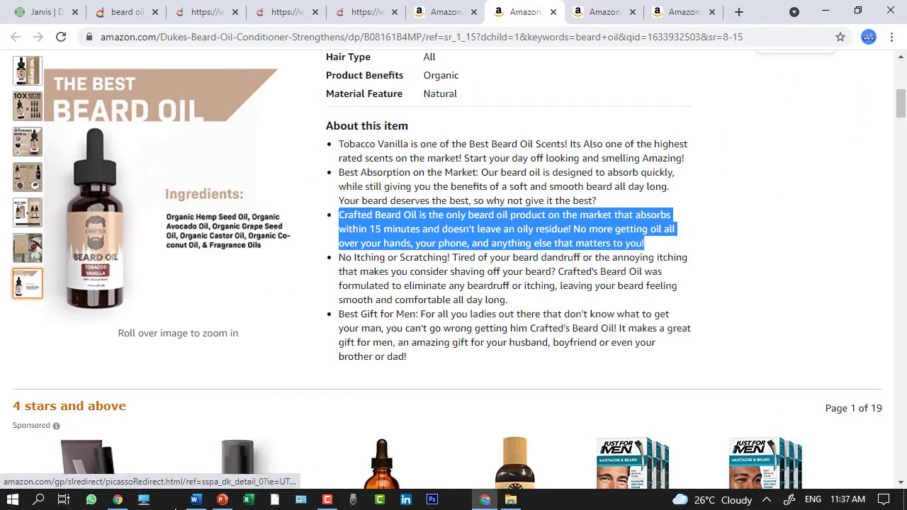
click(199, 501)
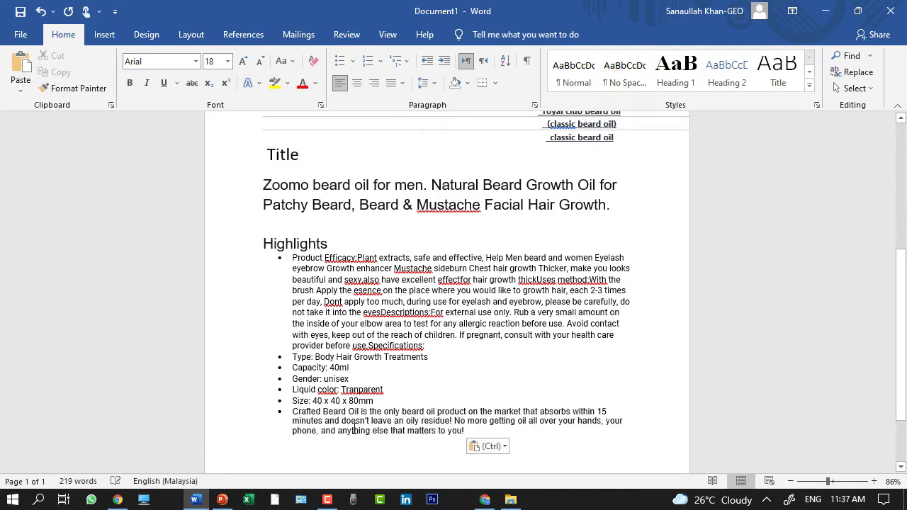
key(ctrl+v)
Review the Zoomo title and the complete list of pasted highlights in the document
scroll(399, 413, down, 1)
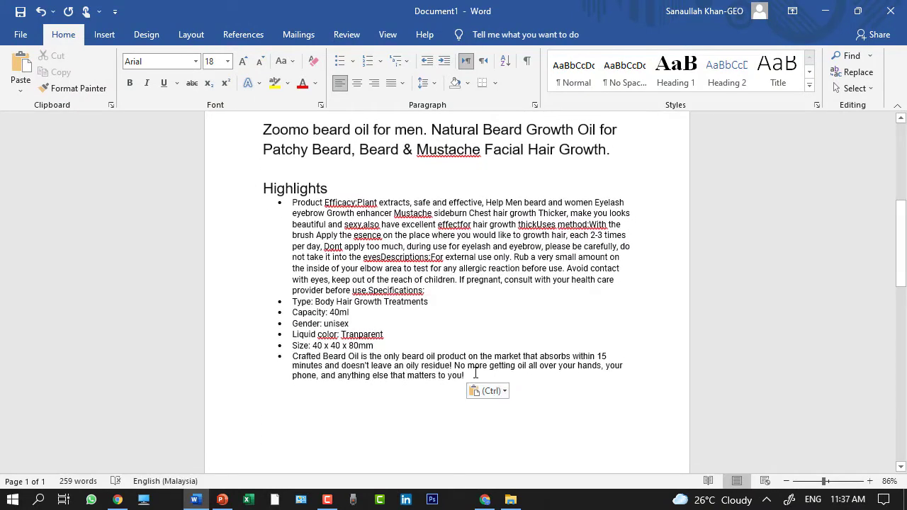
shift+click(302, 200)
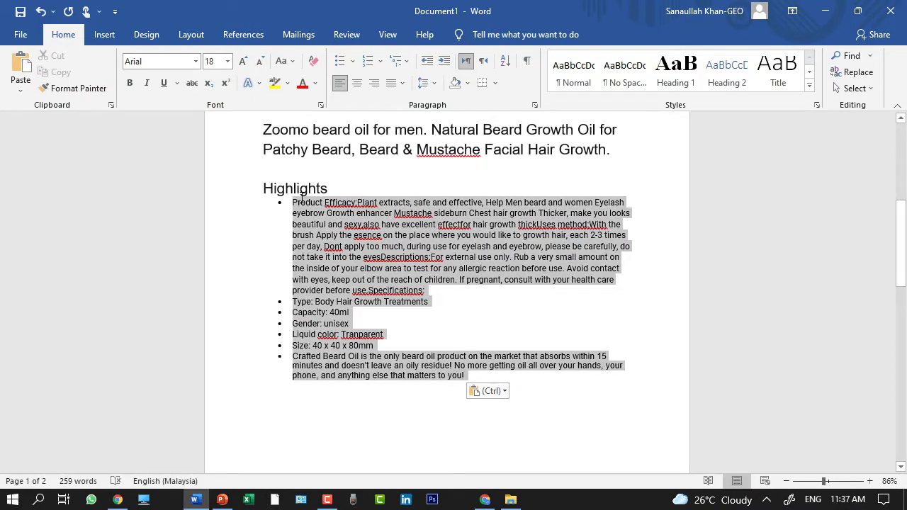
click(327, 284)
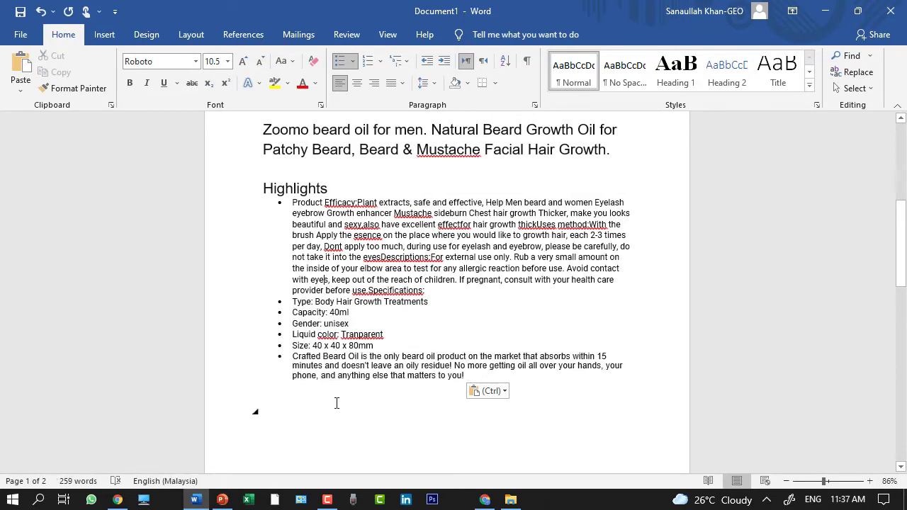
click(309, 409)
scroll(631, 252, up, 3)
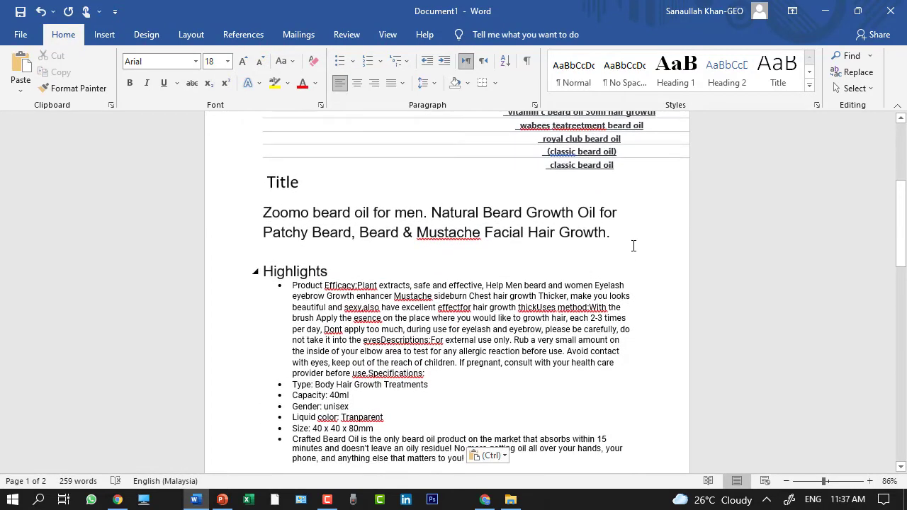
double_click(238, 213)
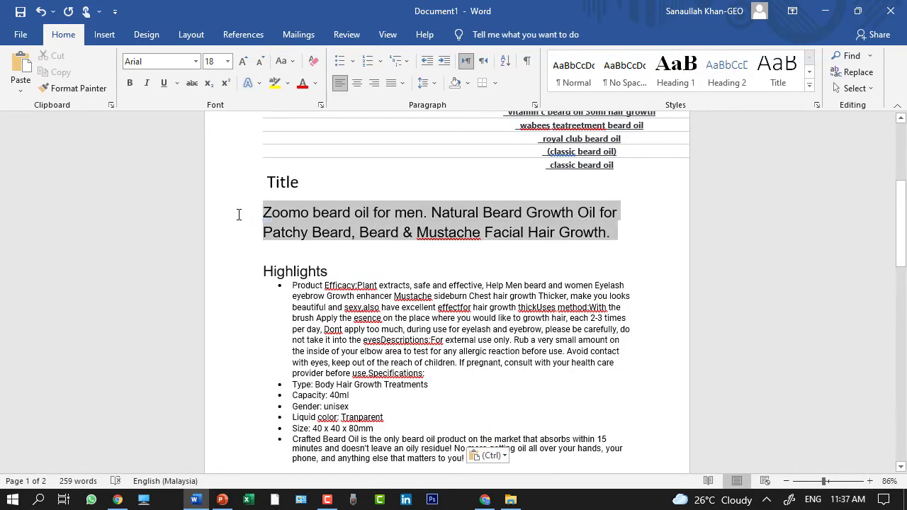
click(435, 262)
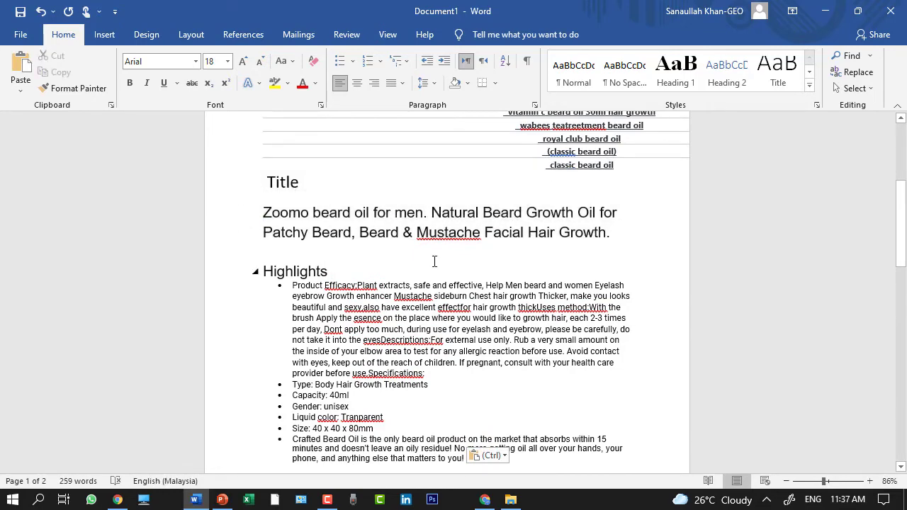
scroll(434, 262, down, 2)
drag(473, 403, 302, 236)
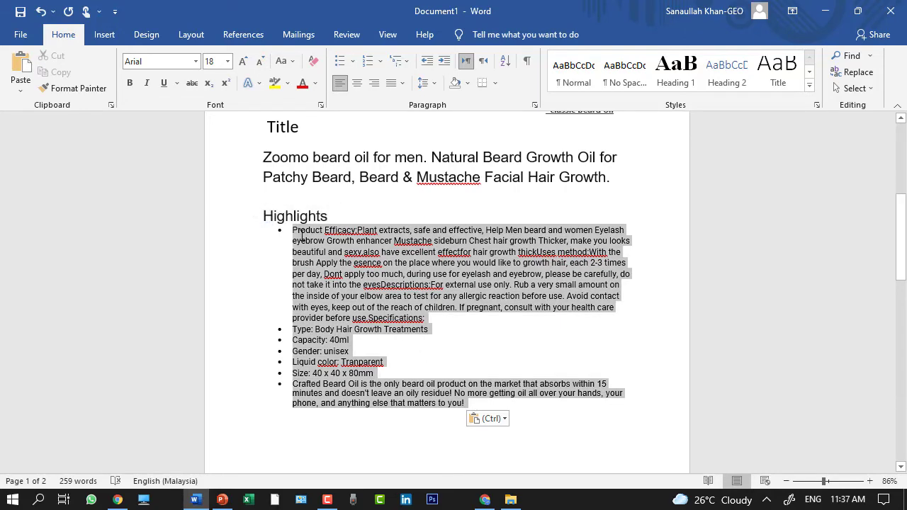
scroll(296, 348, down, 3)
Add a "Detail dep" heading below the highlights, correcting the misspelled first word to "Detail", and move to the line below it
click(290, 363)
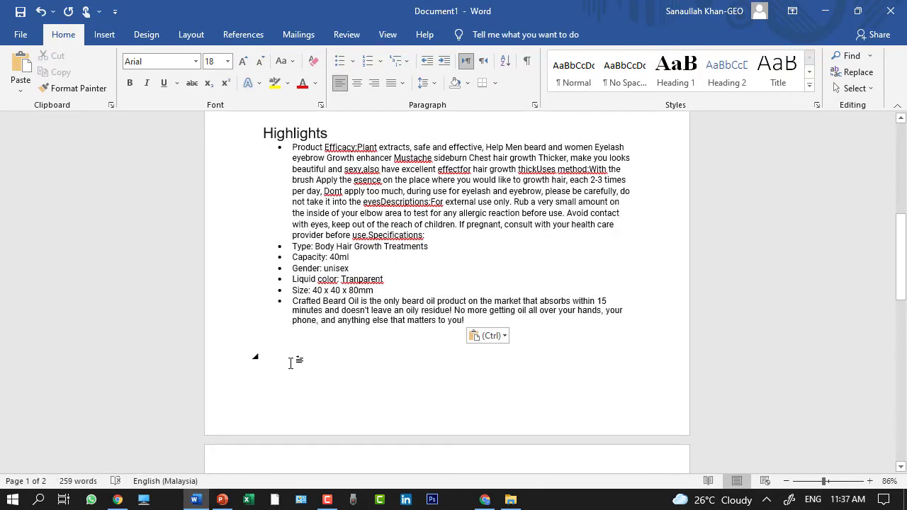
text(deat)
text(ial dep)
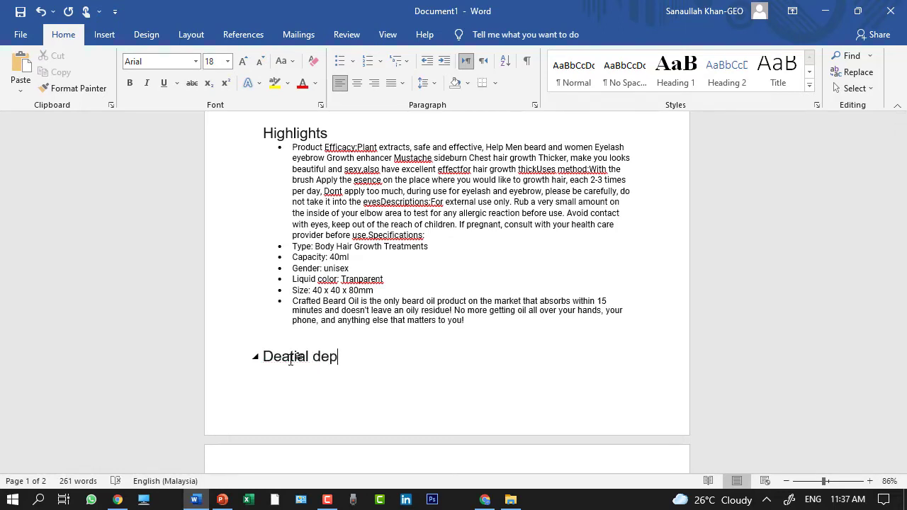
scroll(296, 331, down, 3)
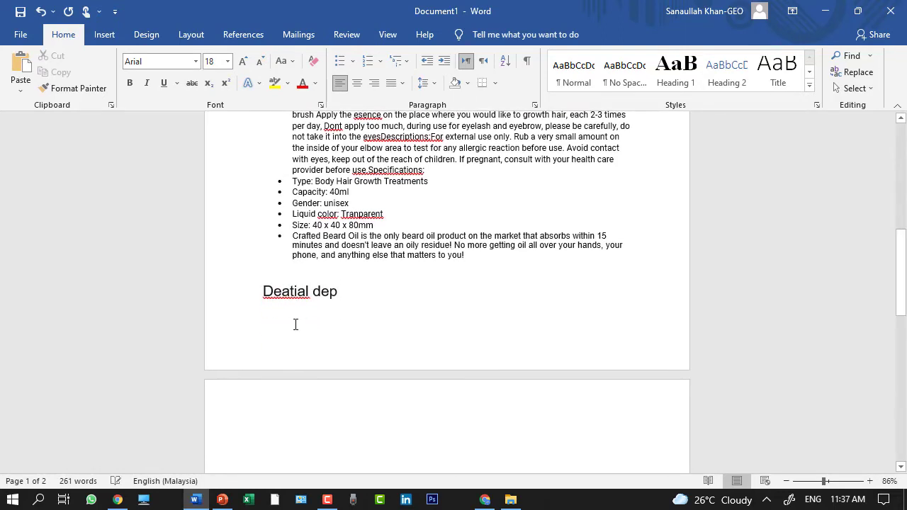
right_click(297, 296)
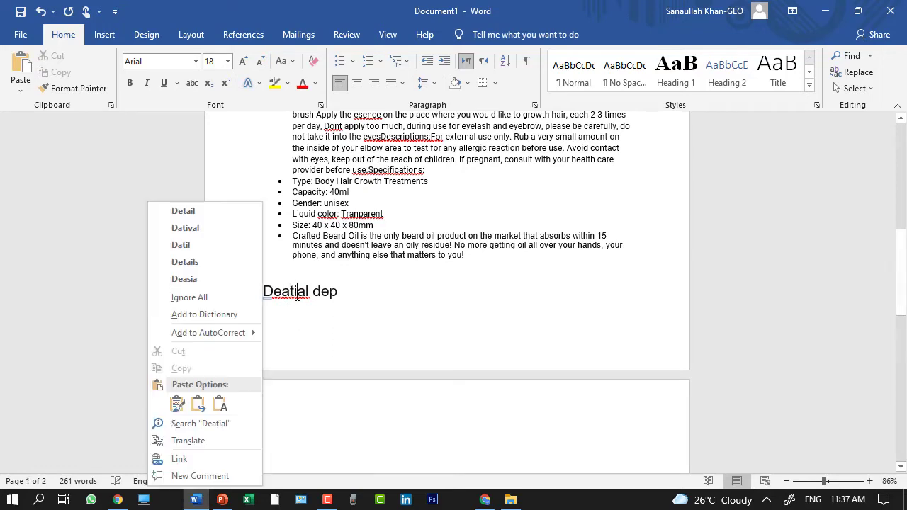
click(219, 212)
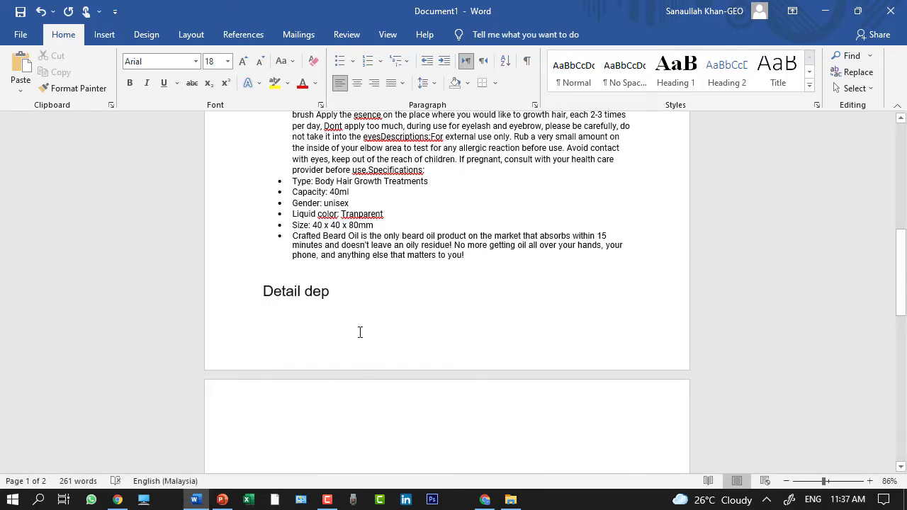
key(Down)
scroll(359, 350, down, 5)
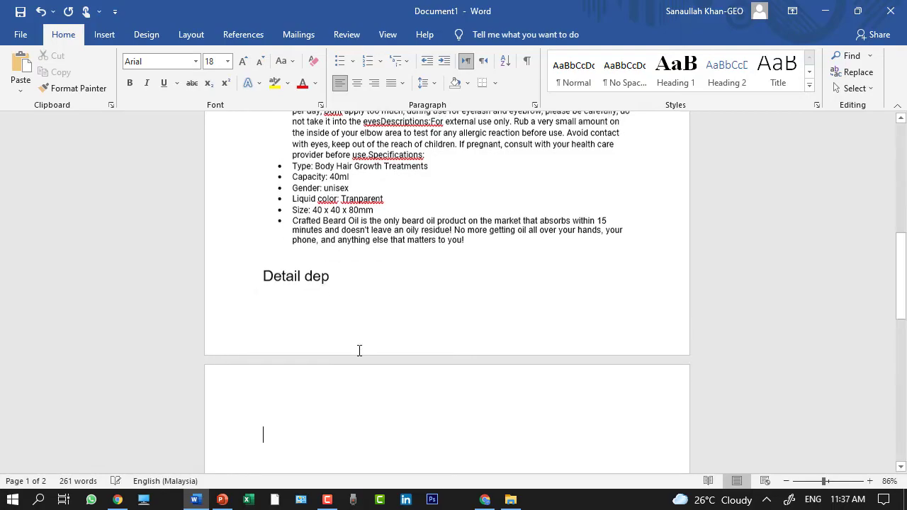
Copy the Amazon product description from "Boosting Confidence One Beard At A Time" through "Our Promise to Your Beard" and paste it under the Detail dep heading in Word
click(484, 500)
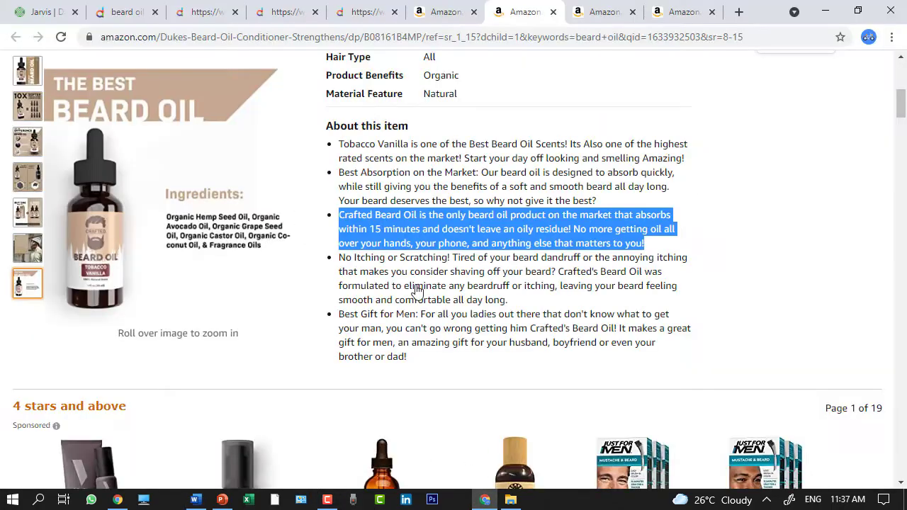
scroll(368, 207, down, 4)
scroll(368, 207, down, 12)
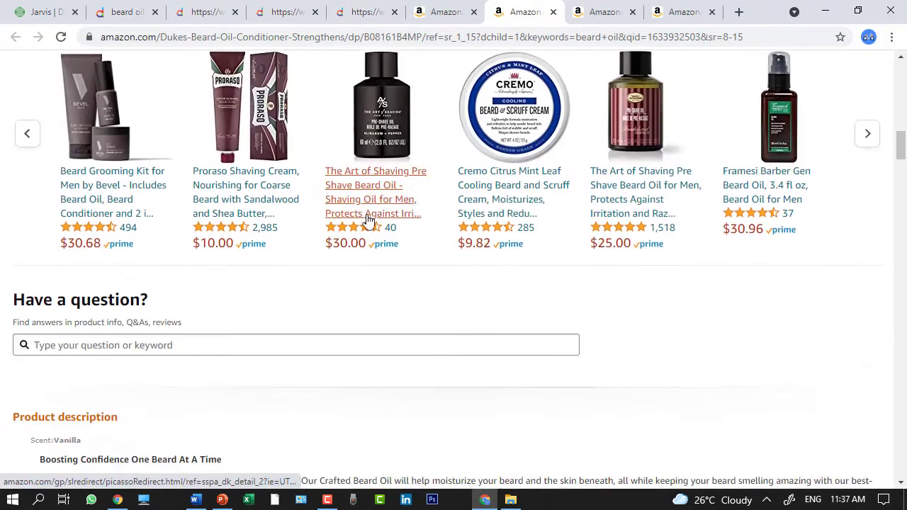
scroll(367, 215, up, 6)
scroll(119, 260, down, 3)
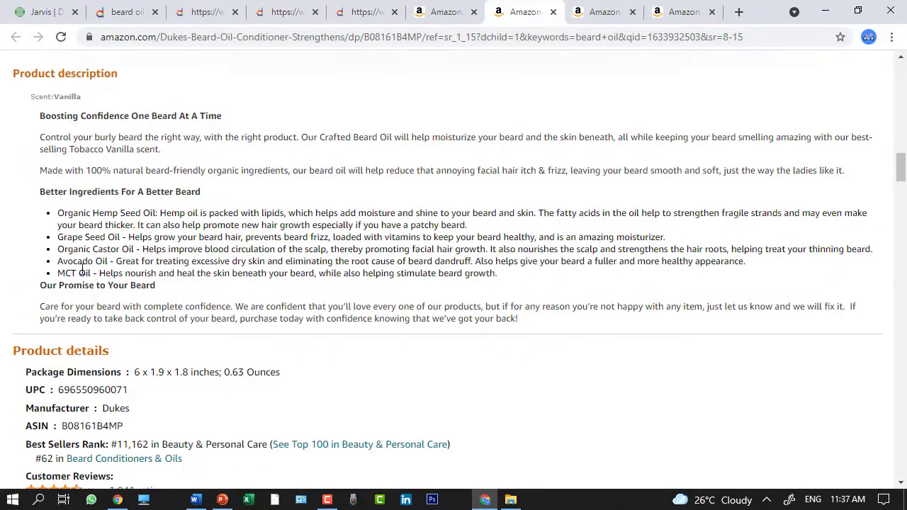
scroll(334, 294, up, 1)
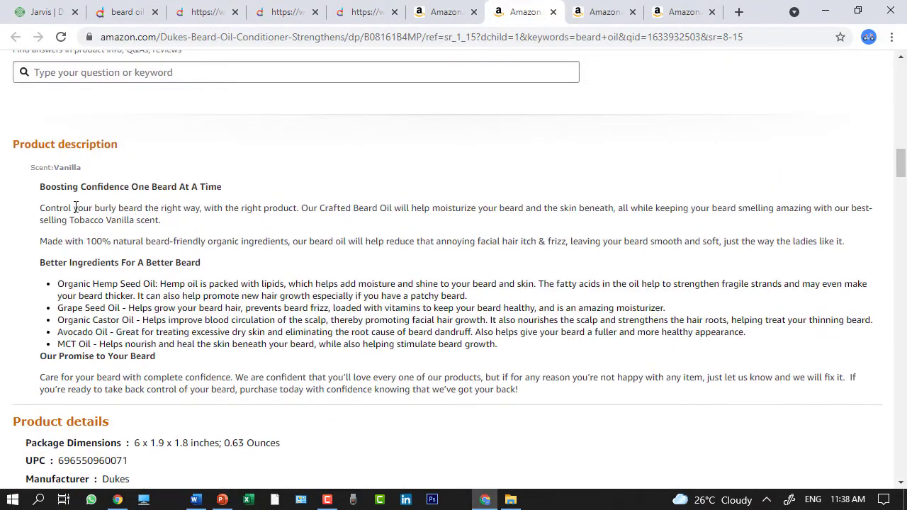
drag(40, 182, 474, 359)
right_click(389, 305)
click(424, 314)
click(197, 498)
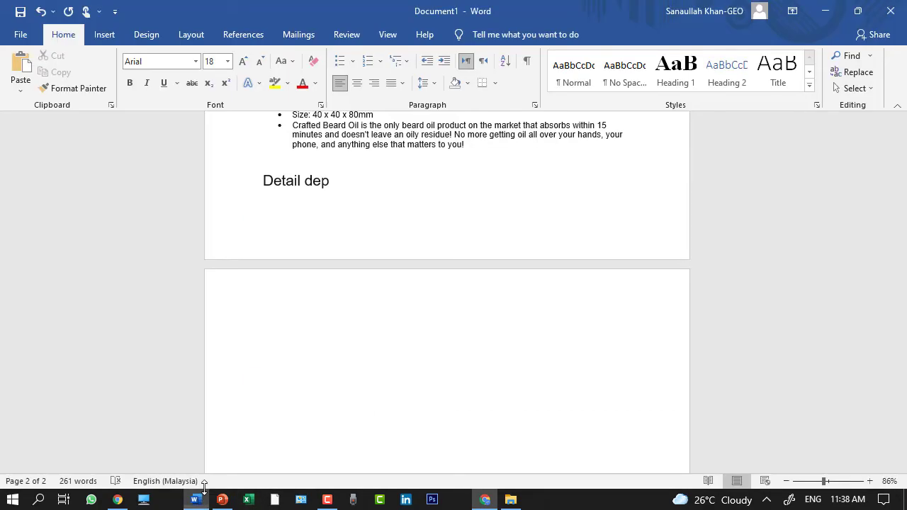
key(ctrl+v)
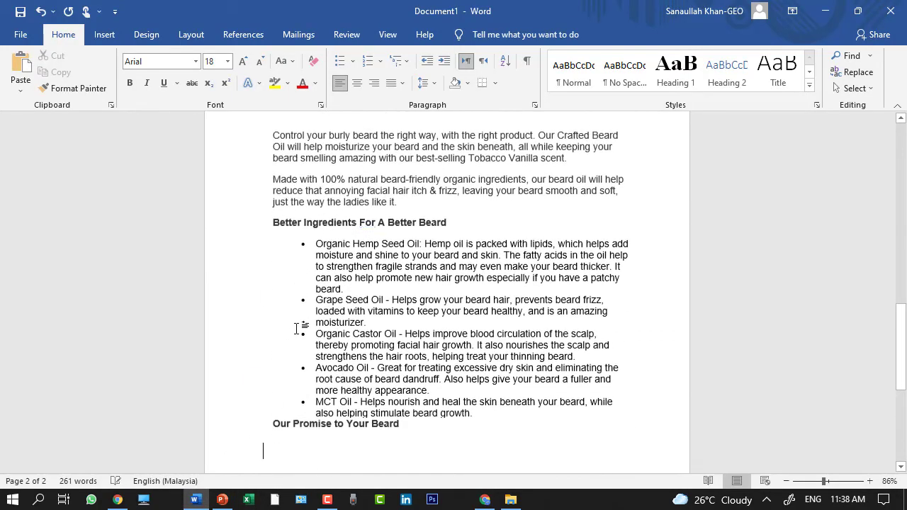
Look through the pasted detailed description, including its list of ingredients, down to the end of the document
scroll(513, 349, up, 3)
scroll(513, 349, up, 3)
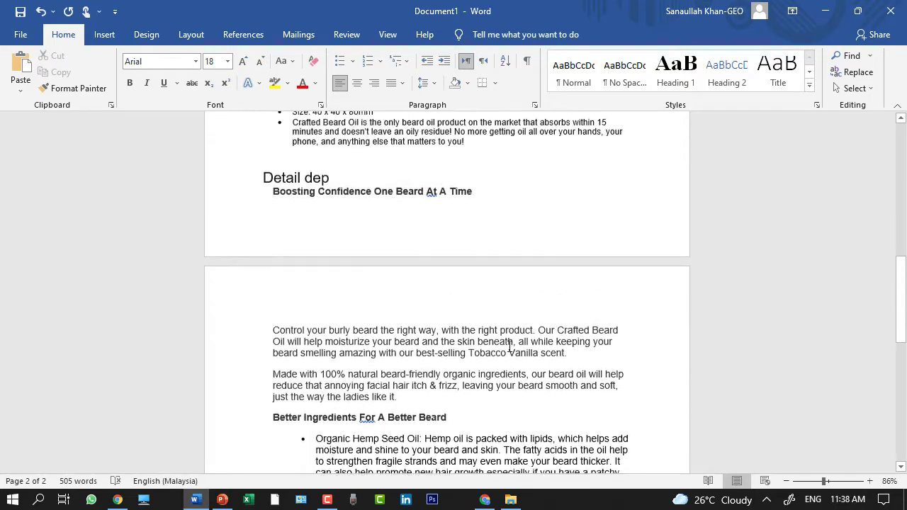
scroll(323, 318, down, 5)
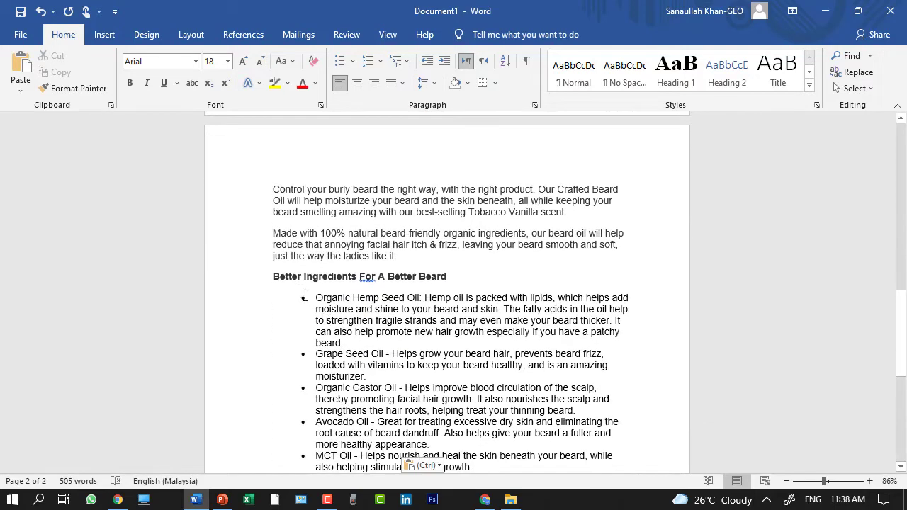
drag(301, 292, 468, 387)
scroll(446, 389, down, 3)
click(447, 388)
key(ctrl+End)
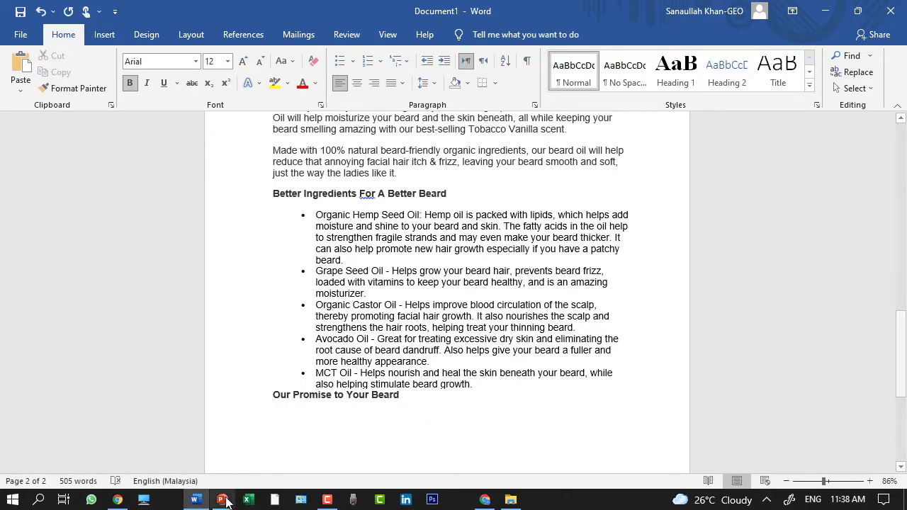
Switch to the browser and examine the product details on the two Daraz beard growth oil listings
click(485, 499)
click(291, 13)
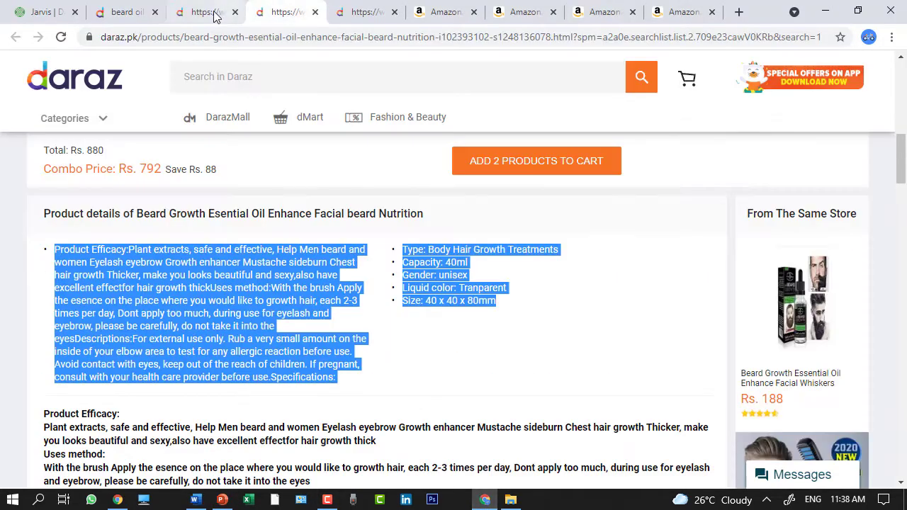
click(290, 372)
scroll(269, 354, down, 3)
scroll(262, 355, up, 1)
scroll(148, 354, up, 4)
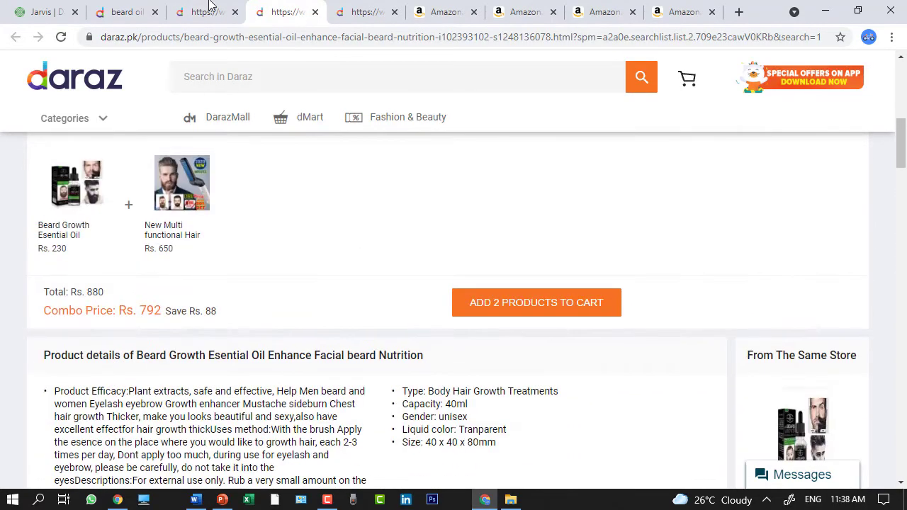
click(206, 12)
scroll(299, 320, down, 8)
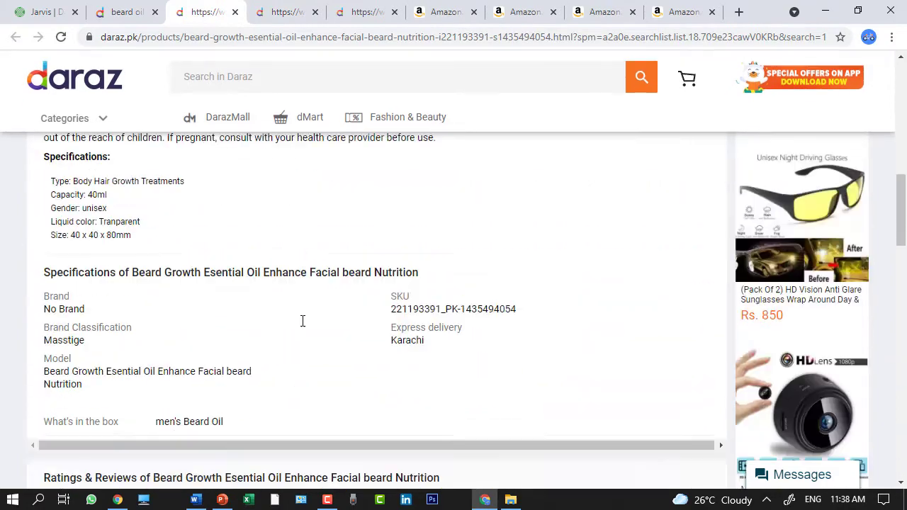
scroll(300, 321, up, 3)
scroll(170, 358, up, 2)
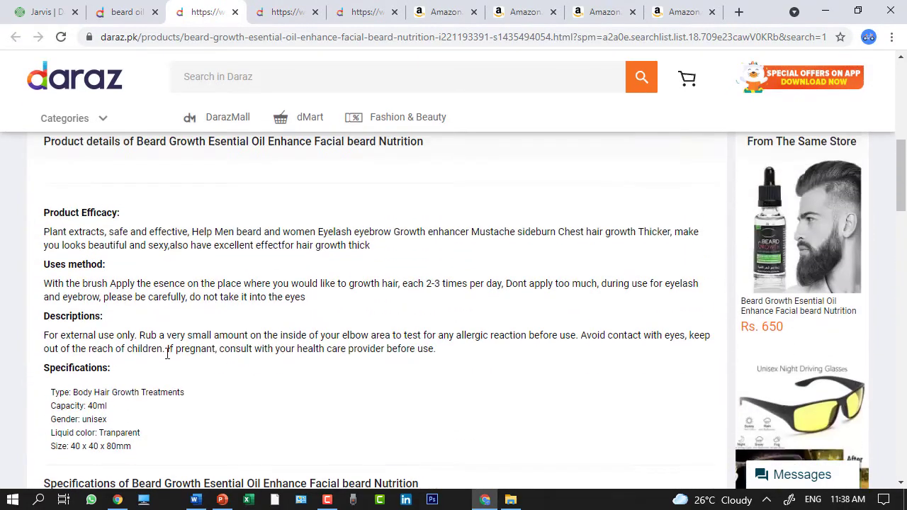
Copy the Daraz product details from Product Efficacy through the Specifications list and paste them below "Our Promise to Your Beard" in Word
scroll(156, 354, down, 1)
drag(46, 188, 182, 425)
right_click(170, 317)
click(220, 328)
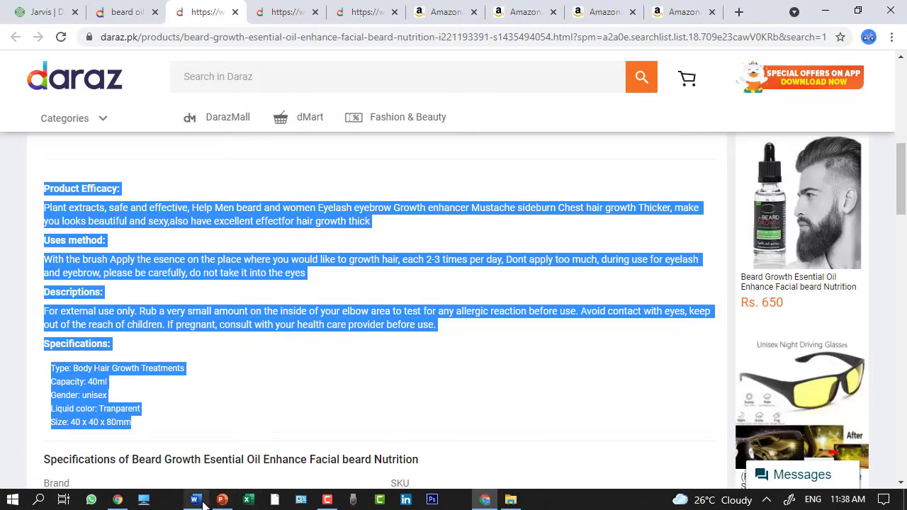
click(195, 499)
scroll(365, 438, down, 2)
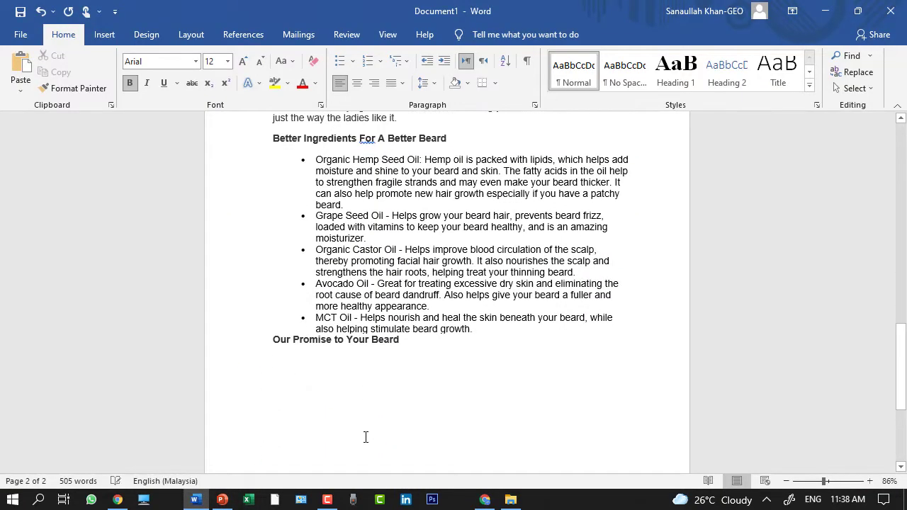
key(ctrl+v)
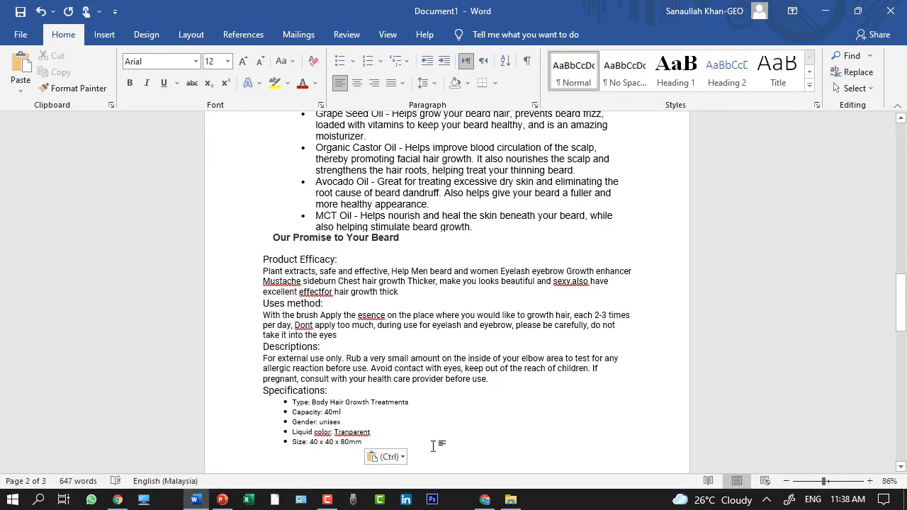
Review the document's highlights, the Detail dep section and the ingredients list around the newly pasted text
scroll(435, 446, up, 10)
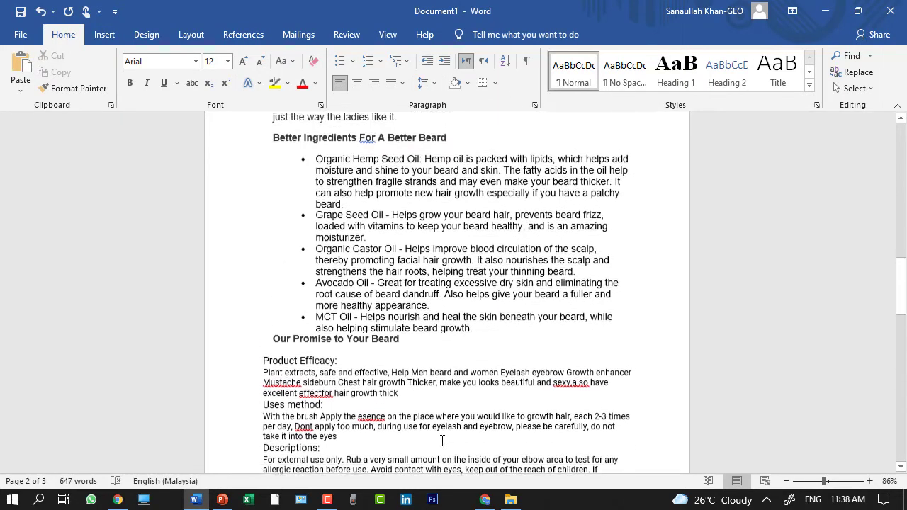
scroll(448, 439, up, 10)
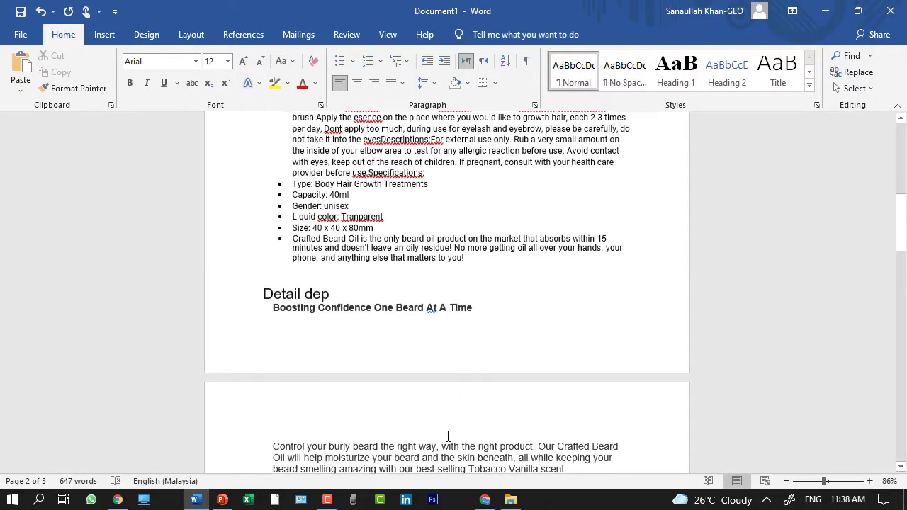
drag(618, 293, 265, 261)
scroll(425, 299, down, 2)
scroll(425, 300, down, 10)
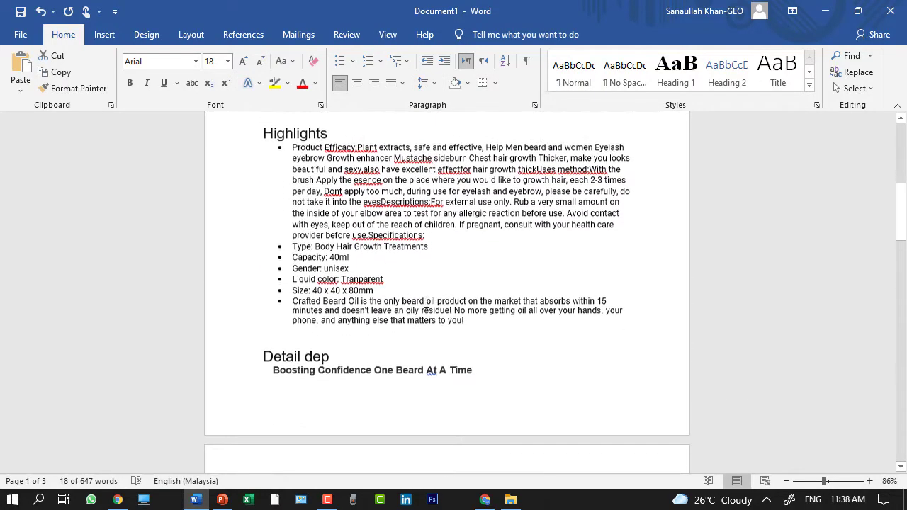
scroll(467, 406, down, 8)
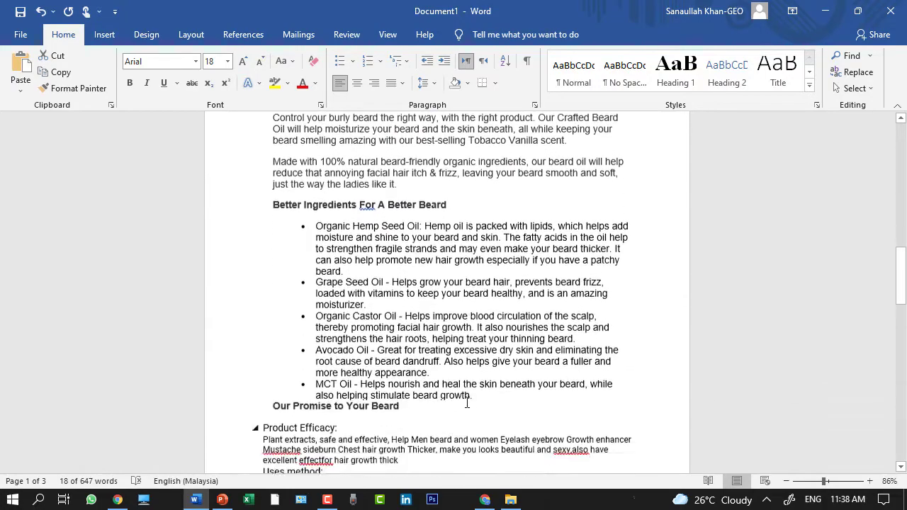
drag(400, 445, 274, 301)
scroll(298, 298, up, 3)
scroll(305, 295, up, 7)
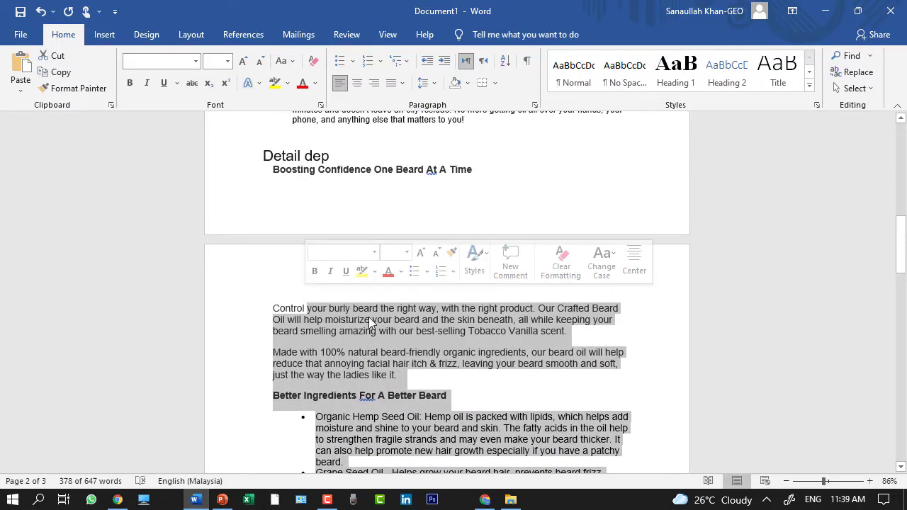
scroll(360, 313, down, 3)
click(475, 313)
Delete the two paragraphs above "Better Ingredients For A Better Beard", from "Control your burly beard" to "the ladies like it."
scroll(454, 283, down, 1)
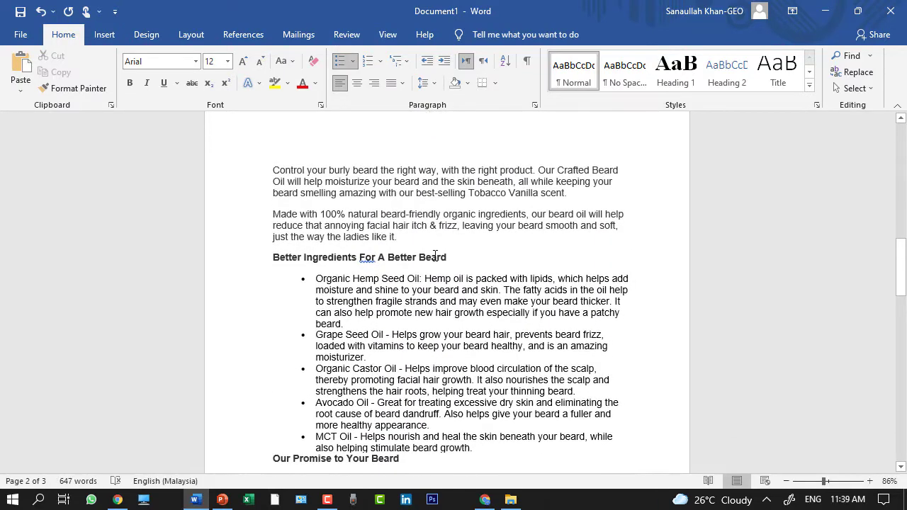
drag(406, 238, 258, 154)
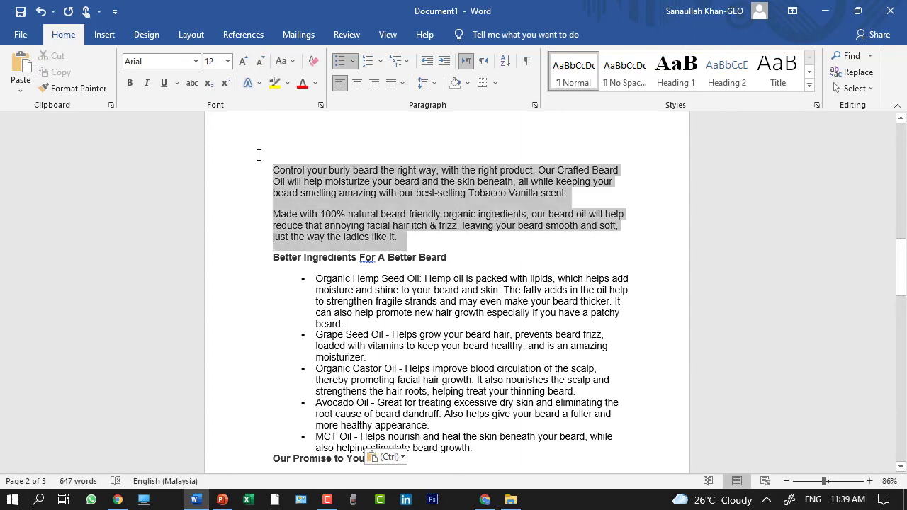
key(Delete)
Replace the ingredient name "Organic Castor Oil" with "zoomo" in the third bullet of the ingredients list
scroll(332, 218, down, 1)
scroll(440, 280, down, 2)
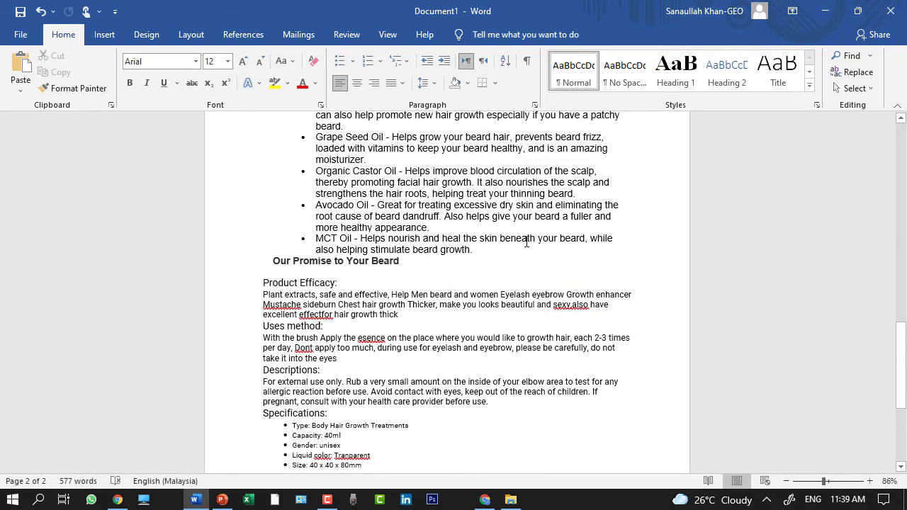
scroll(454, 285, up, 3)
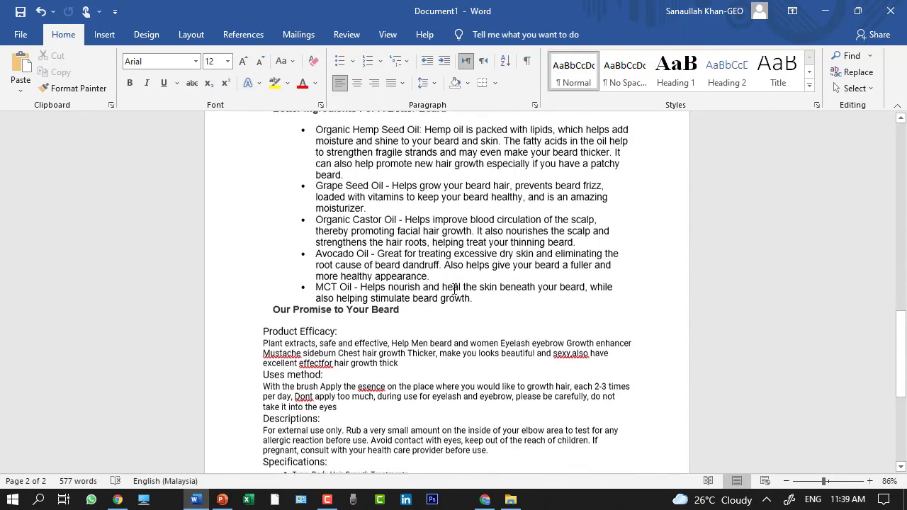
click(397, 258)
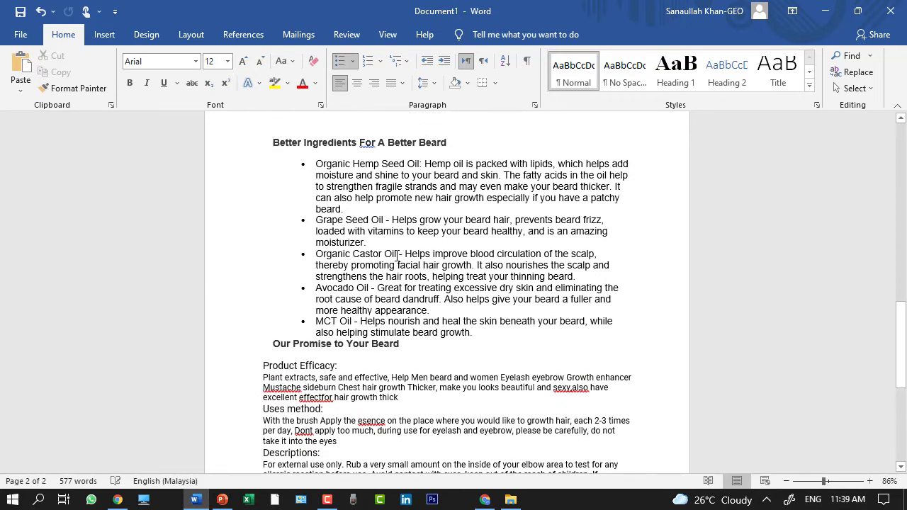
key(BackSpace)
key(BackSpace)
key(BackSpace)
key(BackSpace)
key(BackSpace)
key(BackSpace)
key(BackSpace)
key(BackSpace)
key(BackSpace)
key(BackSpace)
key(BackSpace)
key(BackSpace)
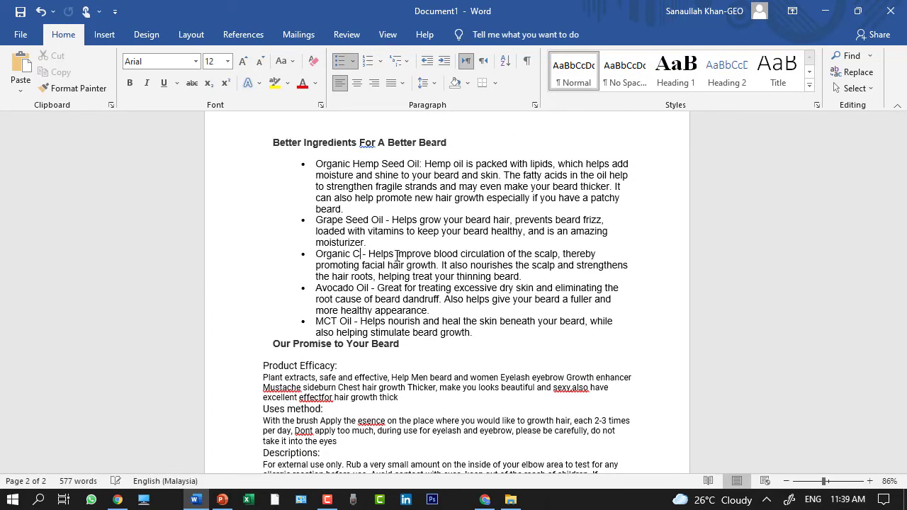
key(BackSpace)
key(BackSpace)
key(BackSpace)
key(BackSpace)
key(BackSpace)
key(BackSpace)
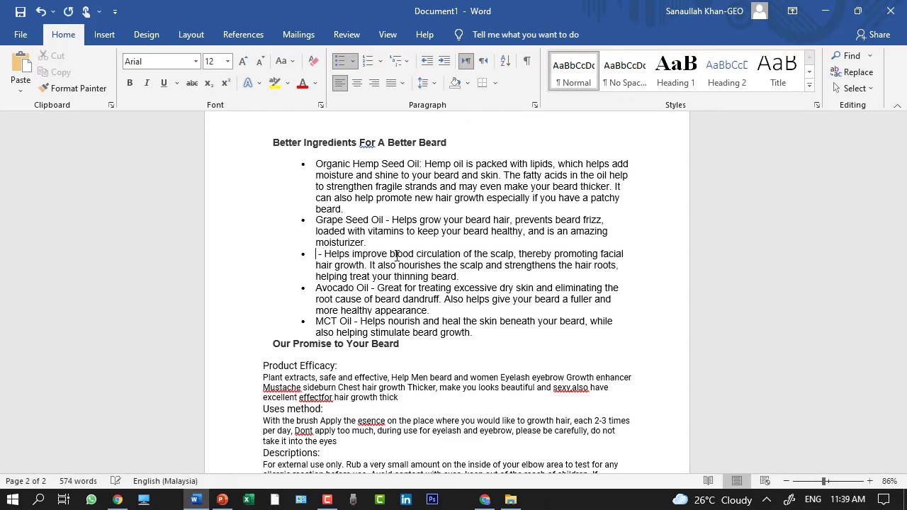
text(zoomo)
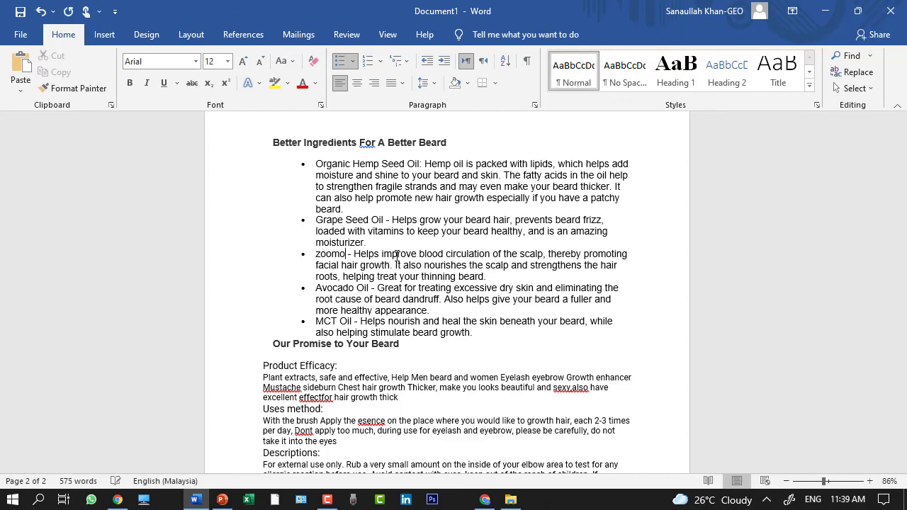
Look through the whole listing again, from the title and highlights to the detailed description and specifications
scroll(437, 213, down, 5)
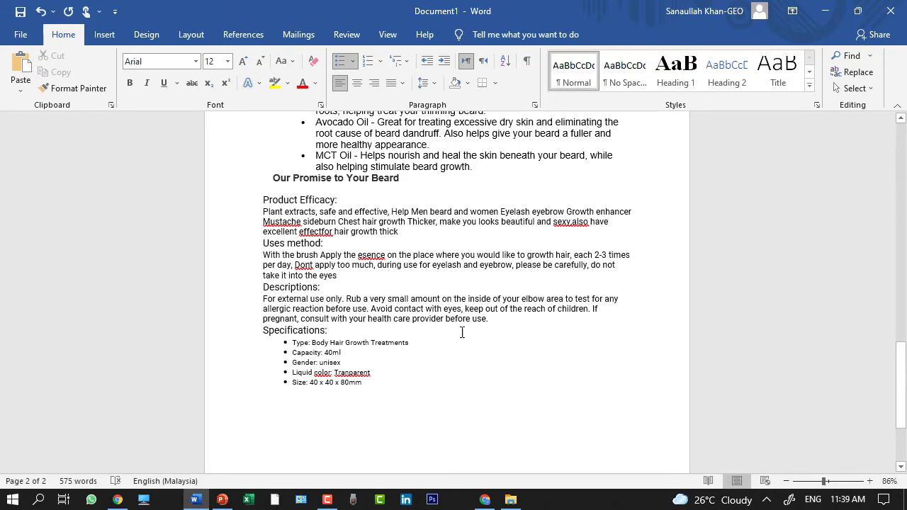
scroll(458, 319, up, 12)
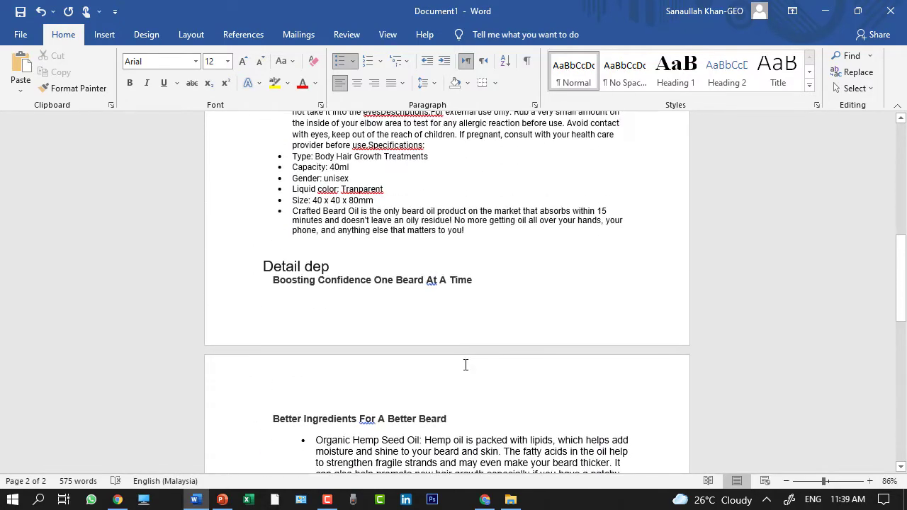
scroll(465, 364, up, 13)
scroll(466, 364, down, 5)
scroll(465, 364, down, 2)
drag(267, 148, 458, 413)
click(446, 397)
scroll(447, 393, up, 3)
scroll(446, 393, up, 5)
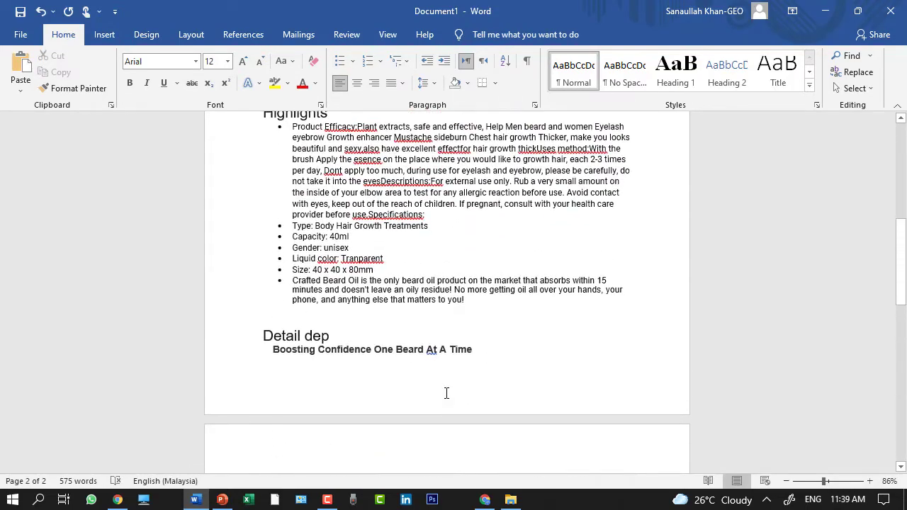
scroll(448, 393, down, 2)
scroll(448, 393, down, 15)
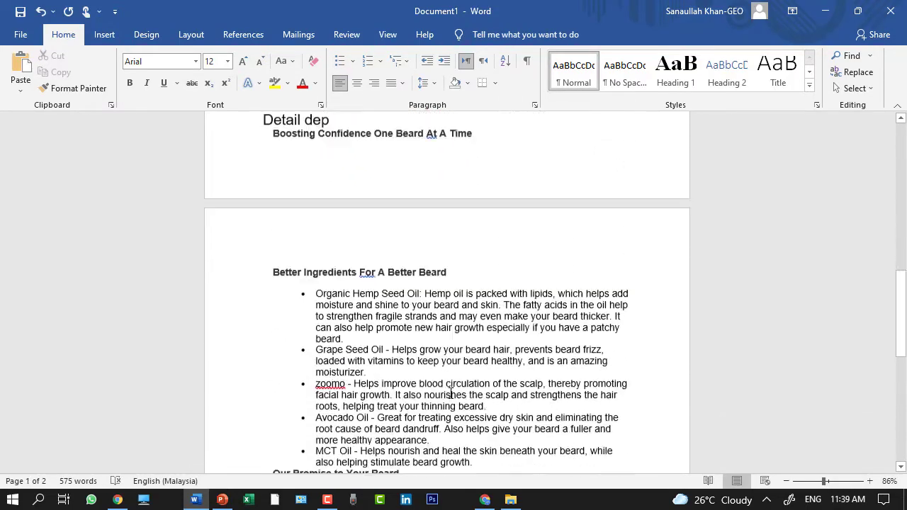
Add a "Price" line below the specifications list and place the cursor on the empty line beneath it
click(401, 250)
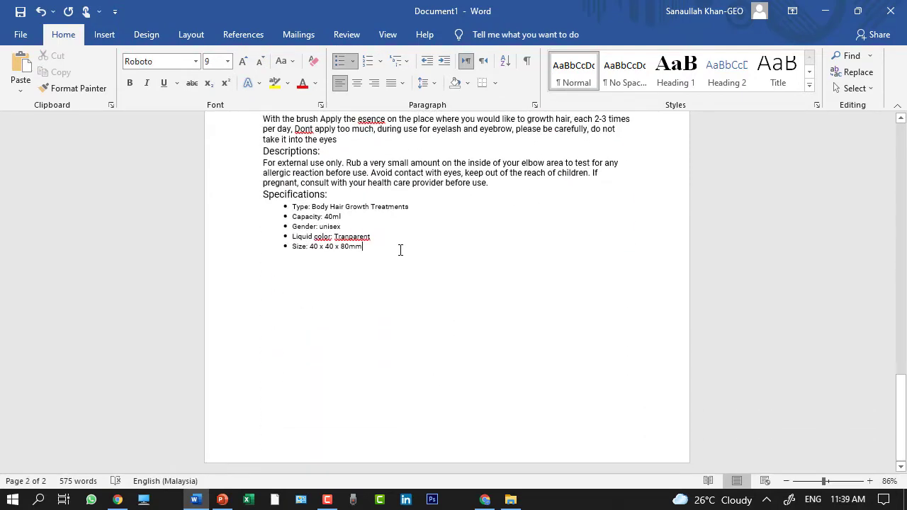
key(BackSpace)
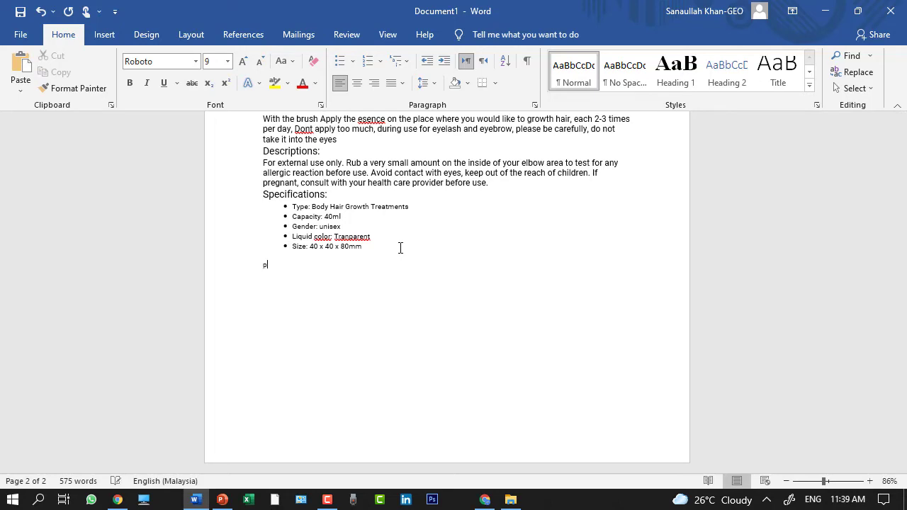
text(price)
drag(259, 263, 295, 300)
click(298, 303)
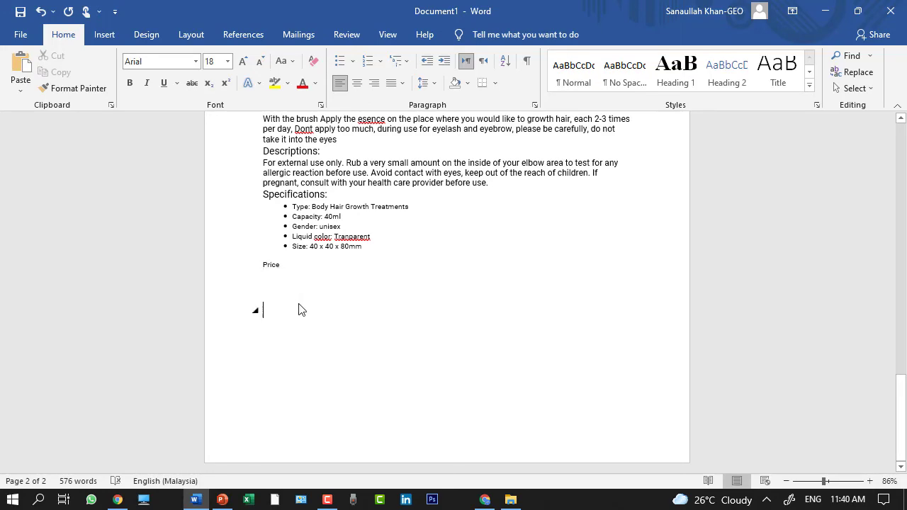
Review the completed listing's title, highlights, detailed description, specifications and price line
scroll(296, 306, up, 2)
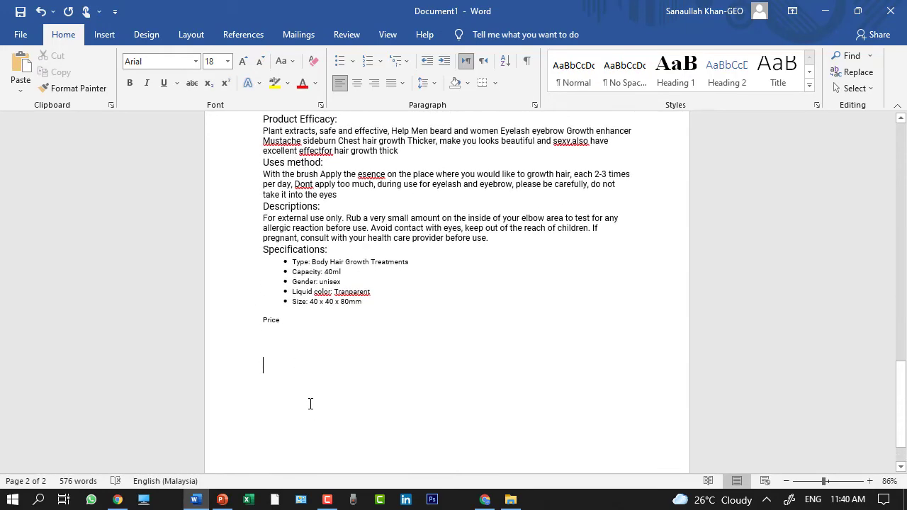
scroll(309, 401, up, 4)
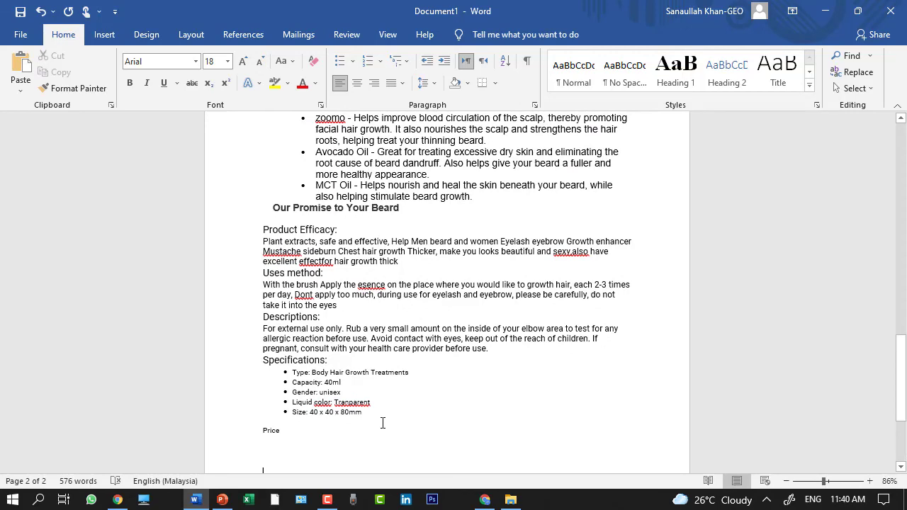
scroll(408, 407, up, 1)
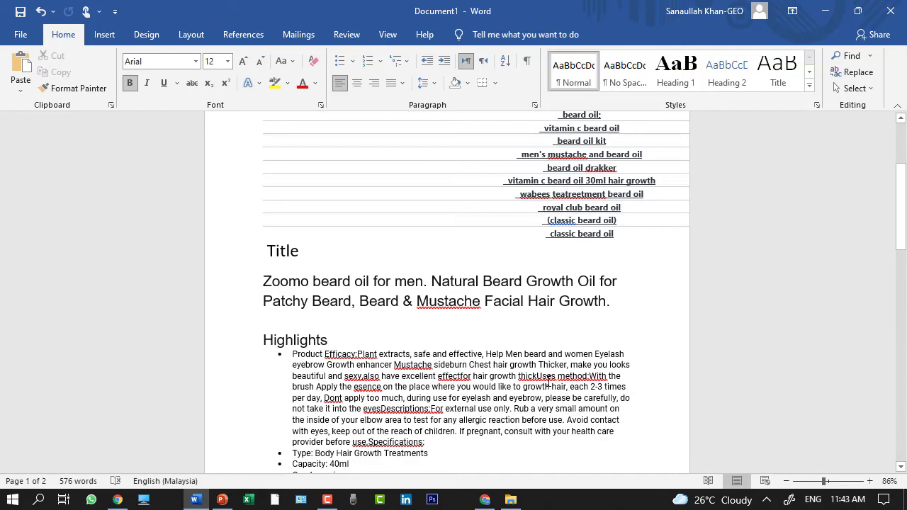
scroll(546, 379, down, 4)
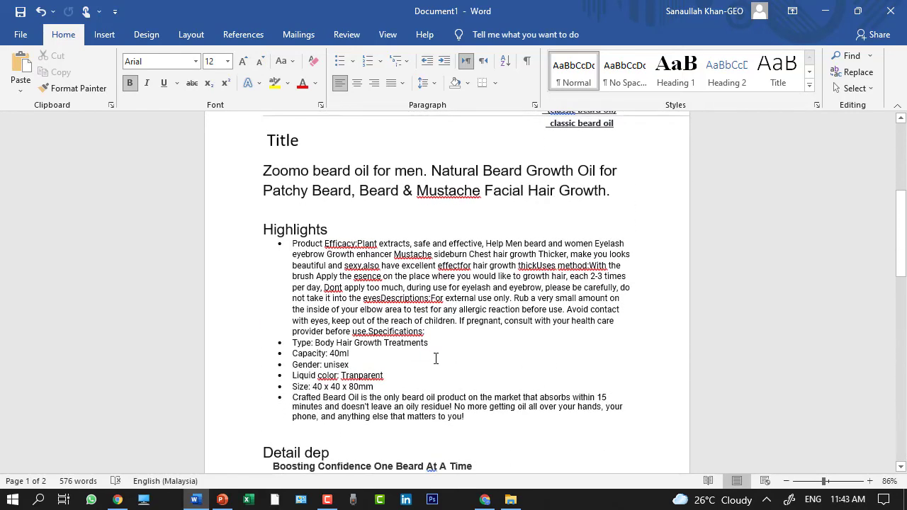
scroll(503, 420, down, 3)
scroll(503, 419, down, 8)
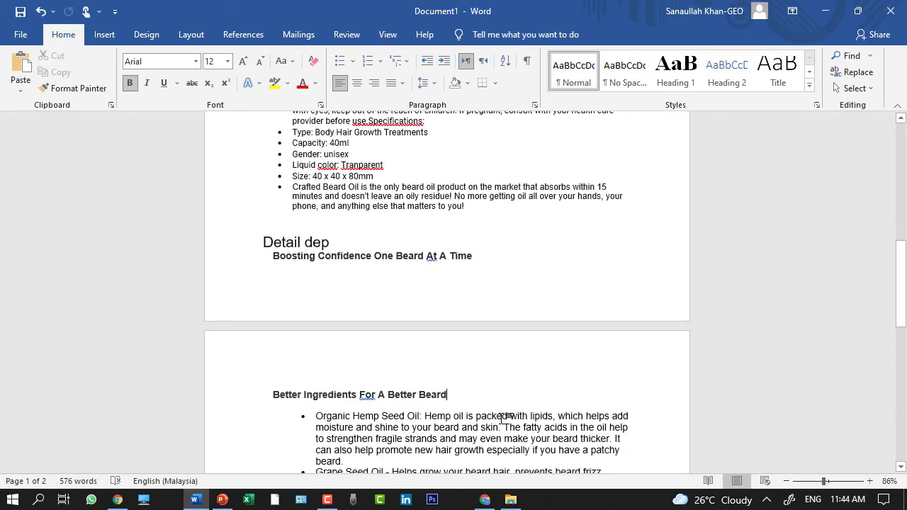
scroll(502, 420, down, 3)
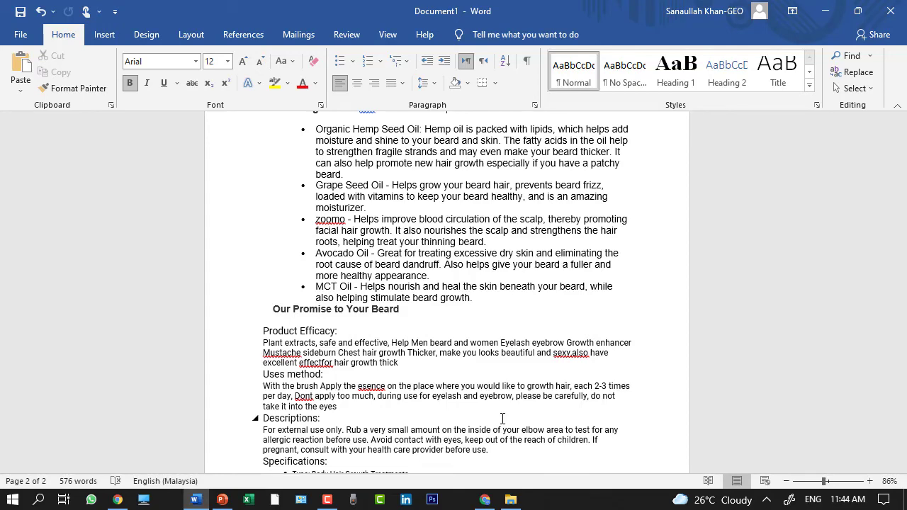
scroll(502, 419, up, 9)
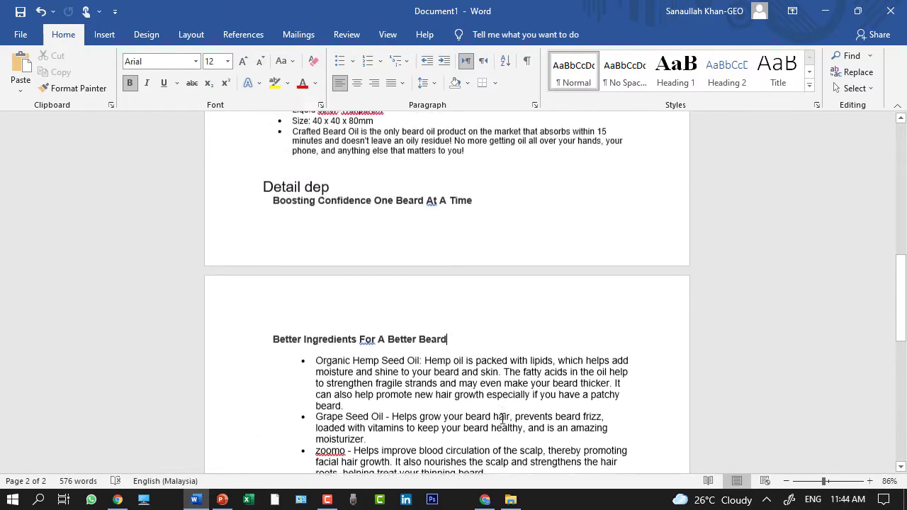
scroll(510, 408, up, 2)
scroll(504, 383, up, 1)
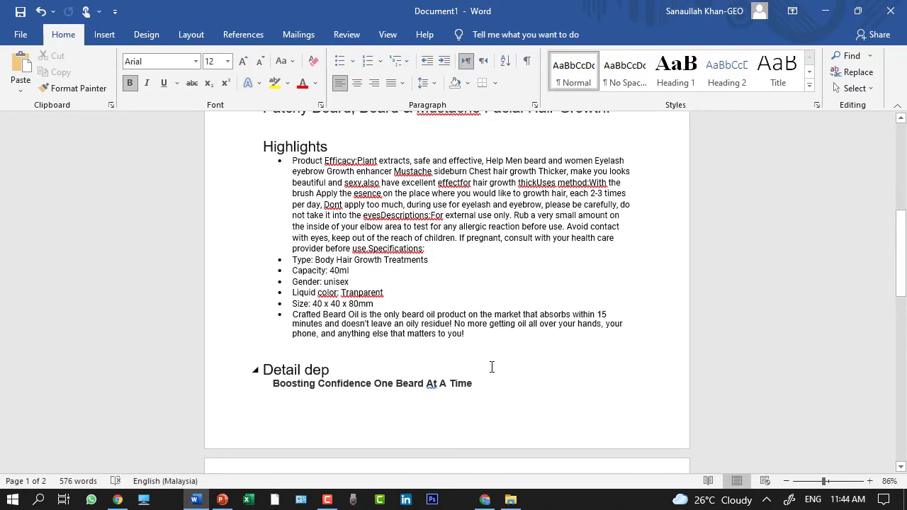
Check the Highlights section and its bullets against the ingredients, product efficacy, uses method and specifications in the detailed description
drag(347, 347, 292, 147)
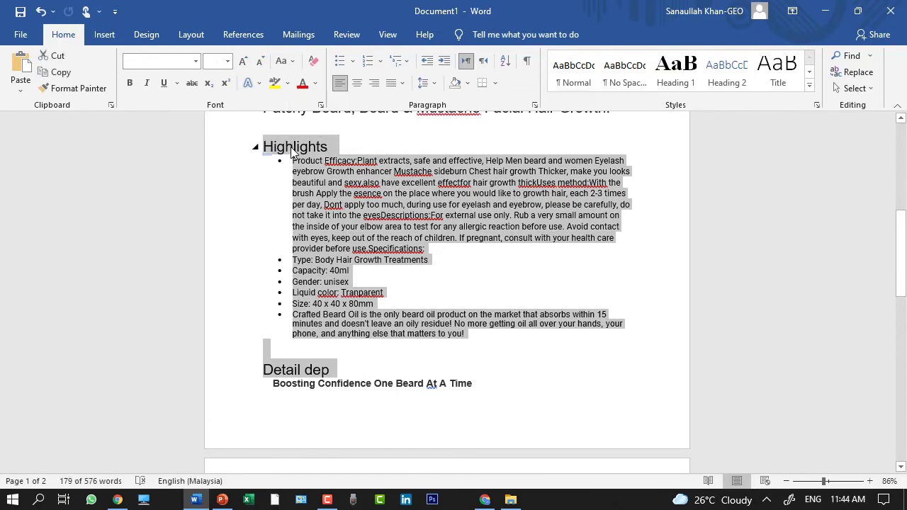
click(291, 147)
scroll(506, 353, up, 2)
scroll(505, 353, up, 1)
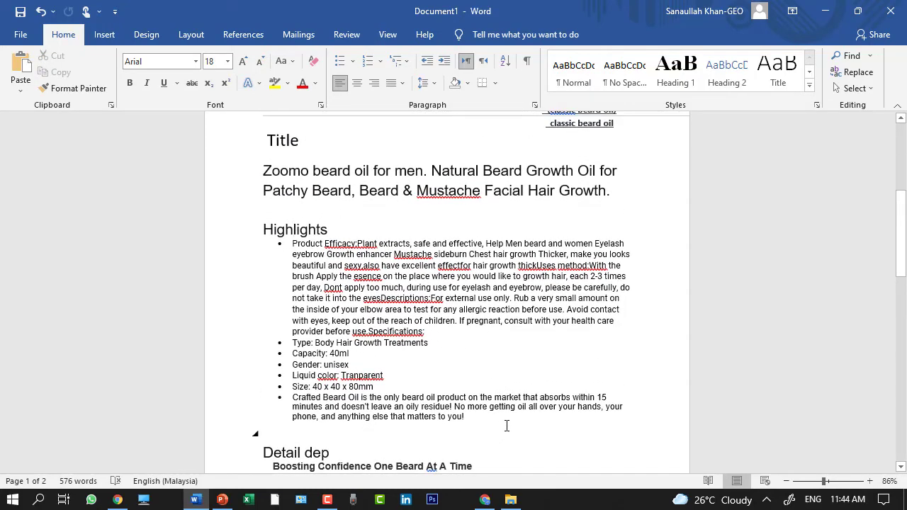
scroll(507, 426, down, 15)
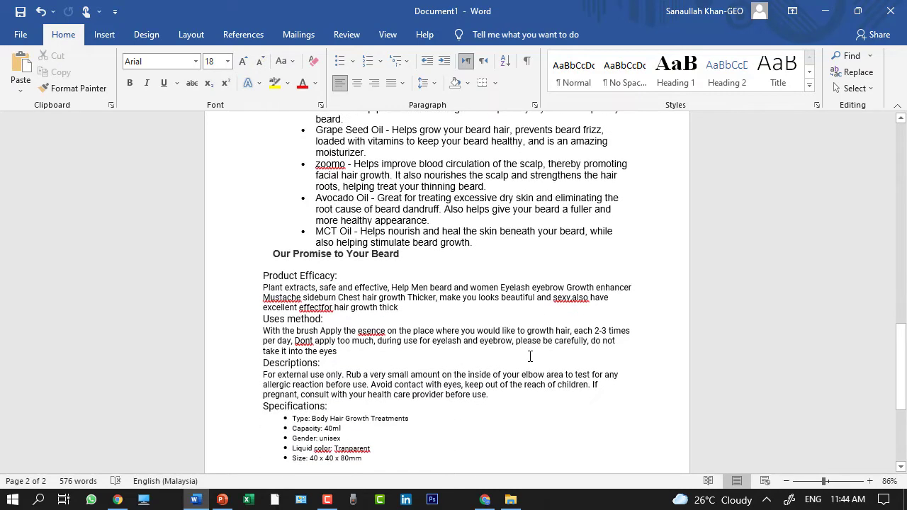
scroll(530, 357, up, 4)
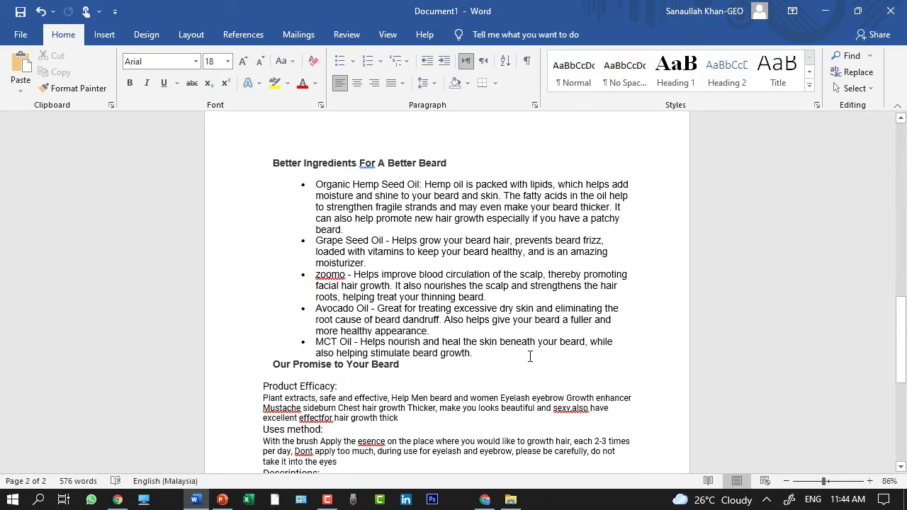
scroll(531, 356, up, 14)
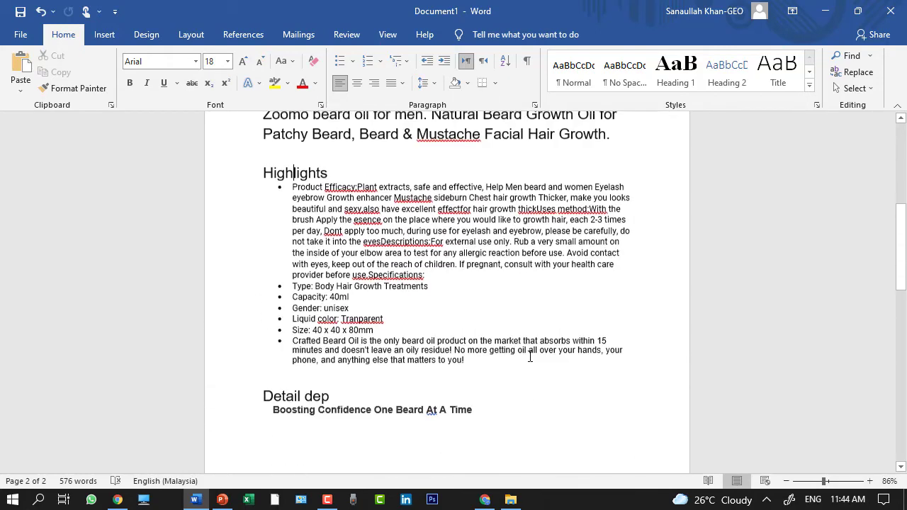
scroll(530, 356, up, 4)
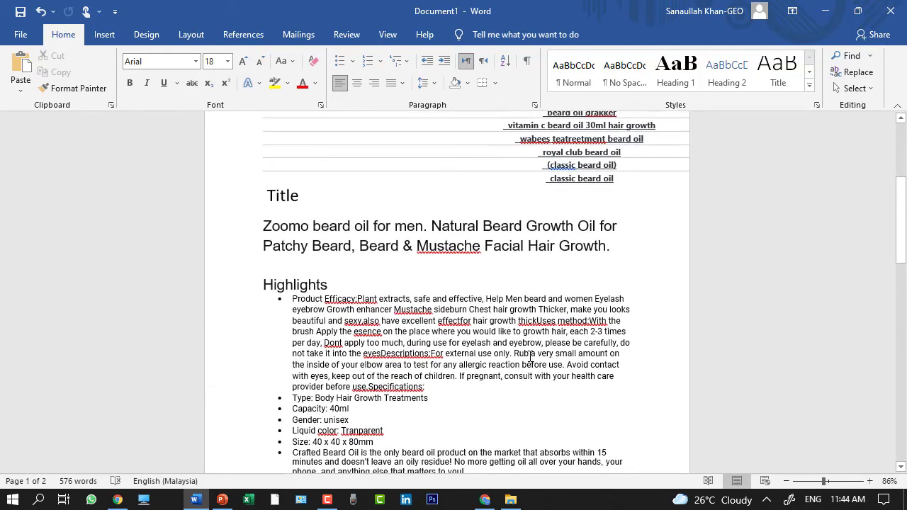
drag(331, 286, 276, 275)
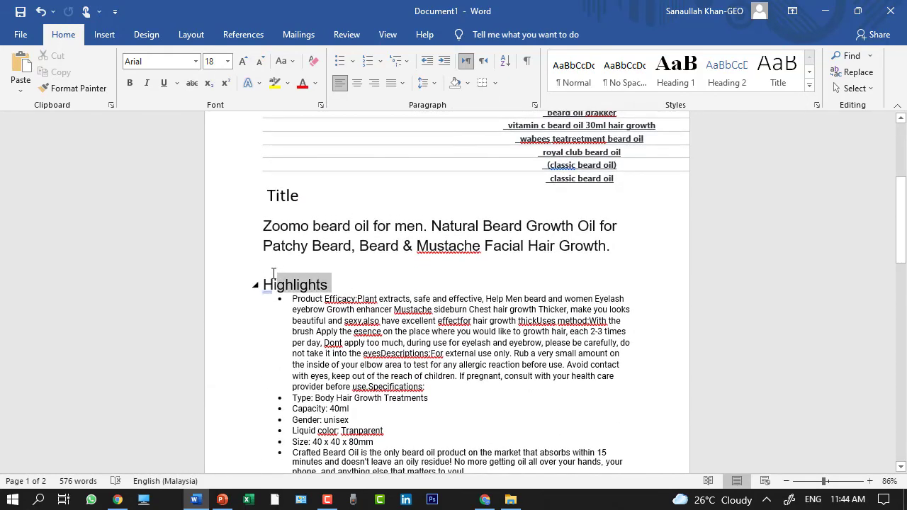
click(264, 266)
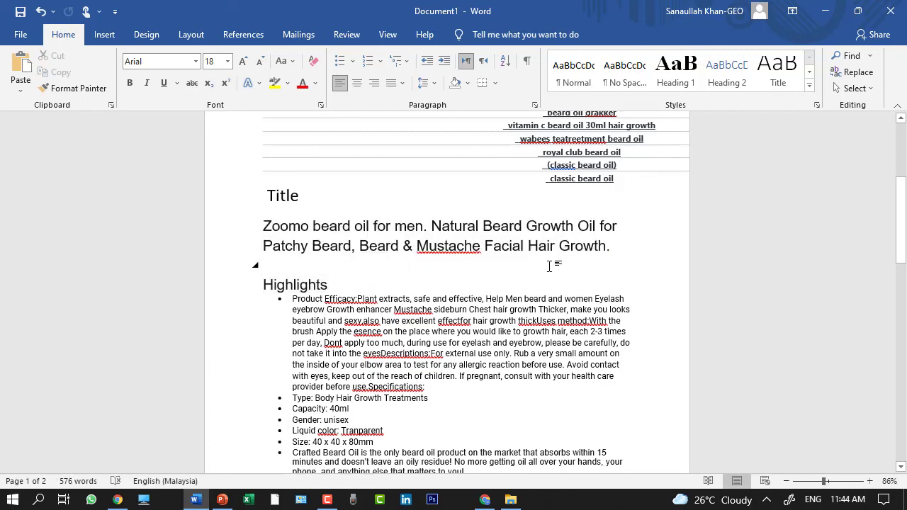
scroll(571, 263, down, 3)
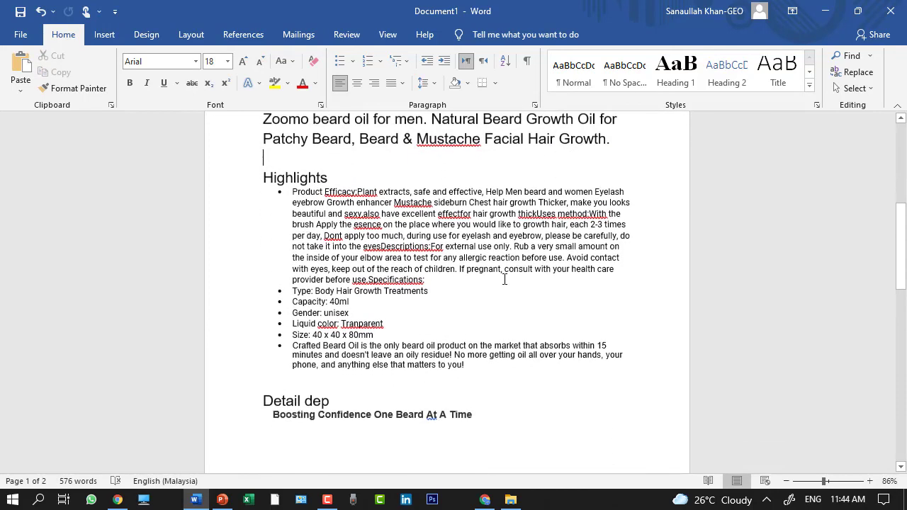
drag(293, 188, 470, 356)
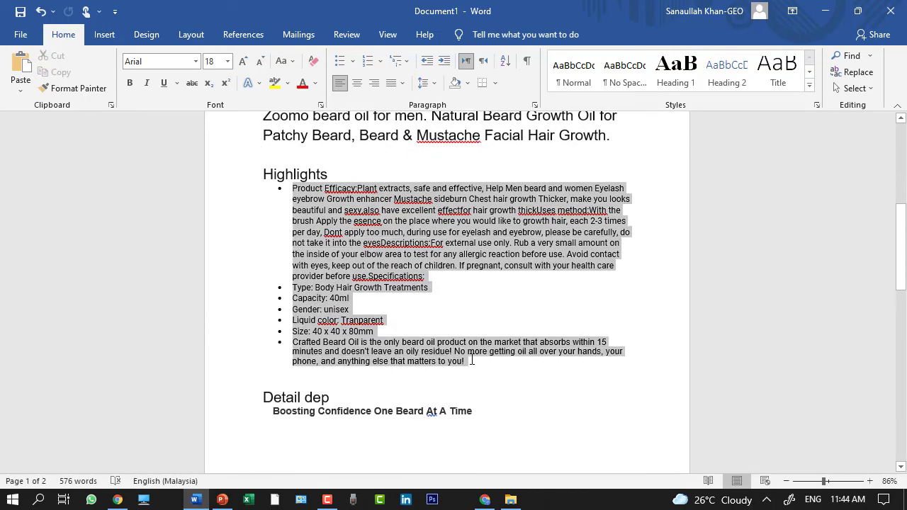
click(504, 399)
scroll(500, 399, down, 1)
scroll(500, 399, up, 3)
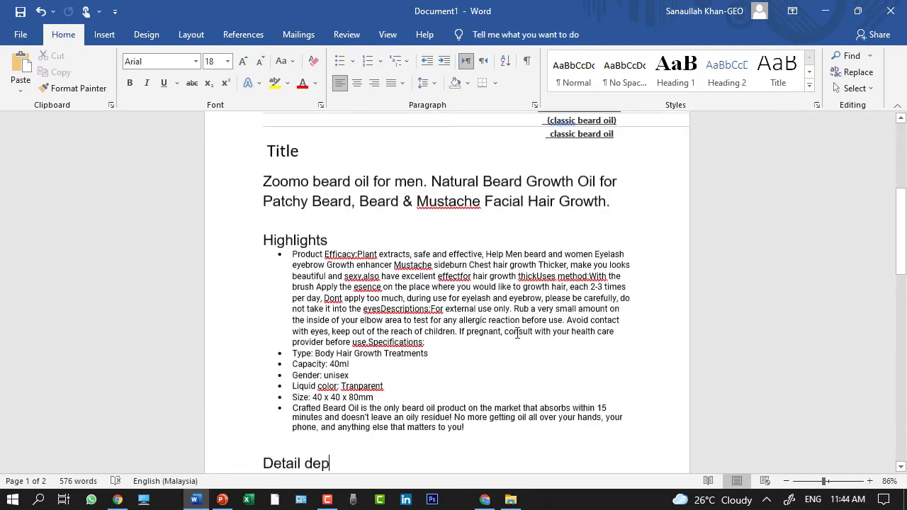
Go over the product title, highlight bullets, ingredients list and specifications in order, and return to the Title section
double_click(256, 192)
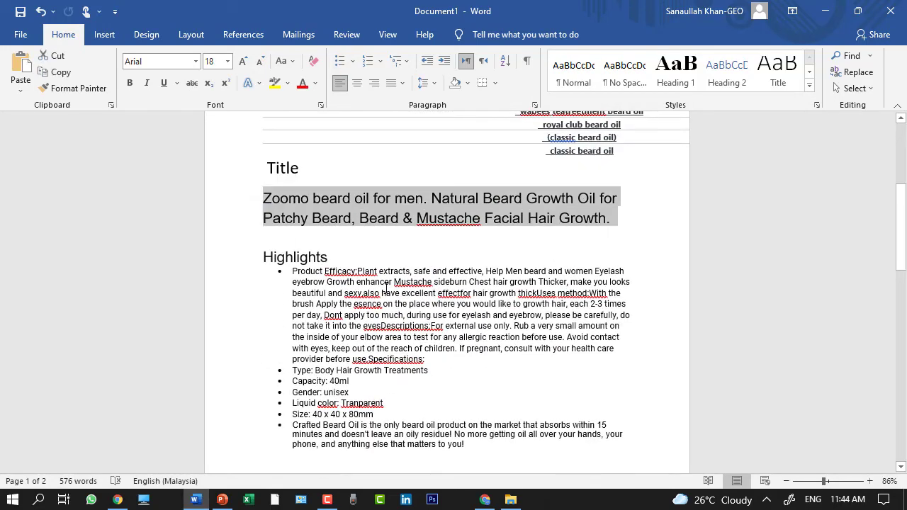
scroll(265, 202, down, 3)
drag(292, 210, 465, 361)
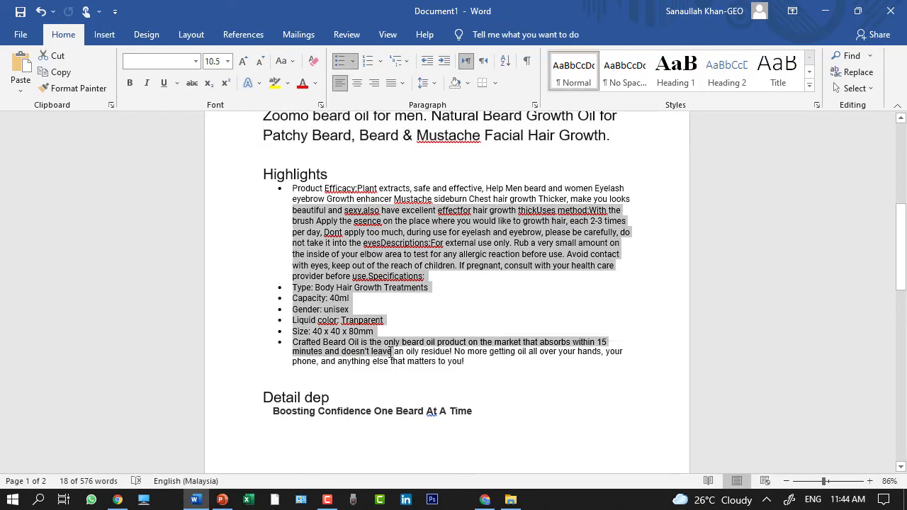
scroll(461, 314, down, 9)
drag(284, 304, 423, 424)
scroll(449, 382, down, 4)
click(449, 383)
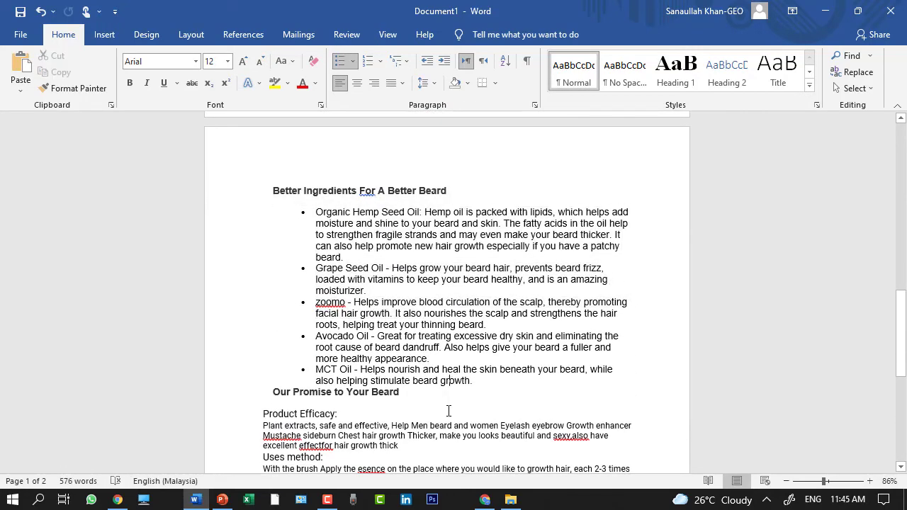
scroll(454, 412, down, 5)
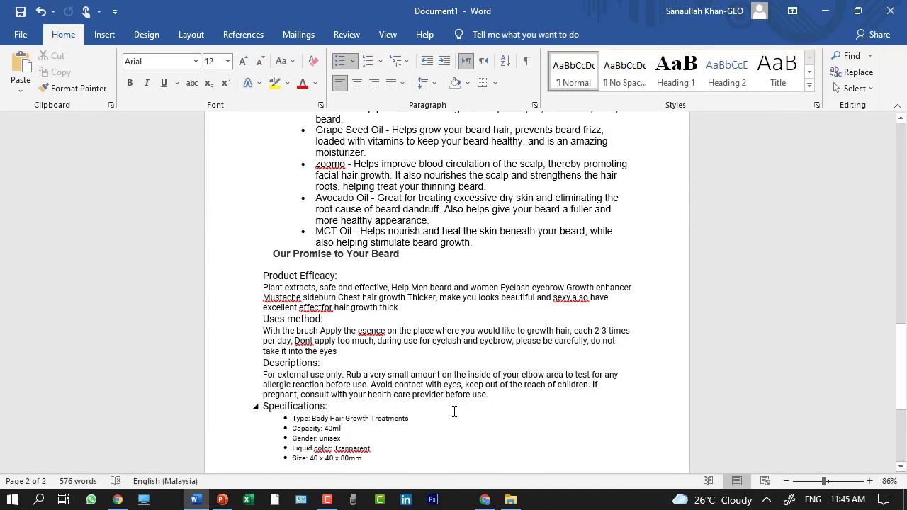
scroll(454, 412, up, 20)
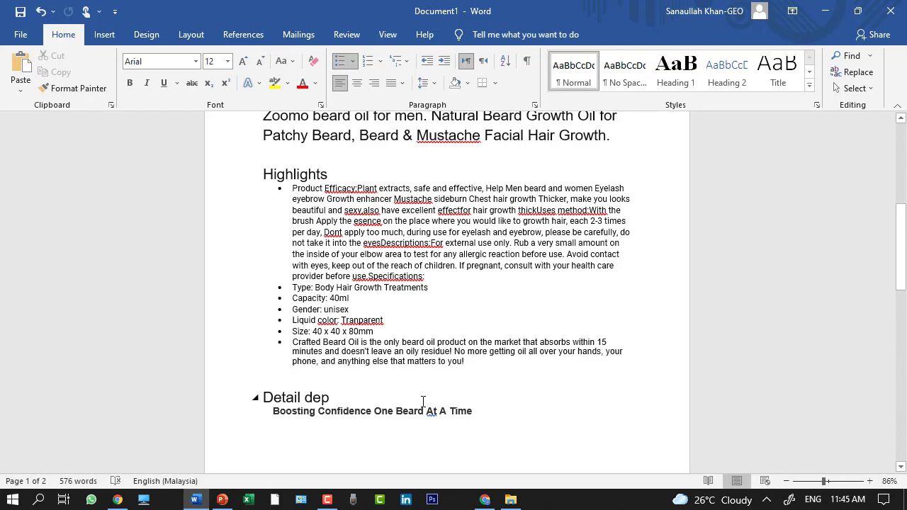
scroll(423, 402, up, 12)
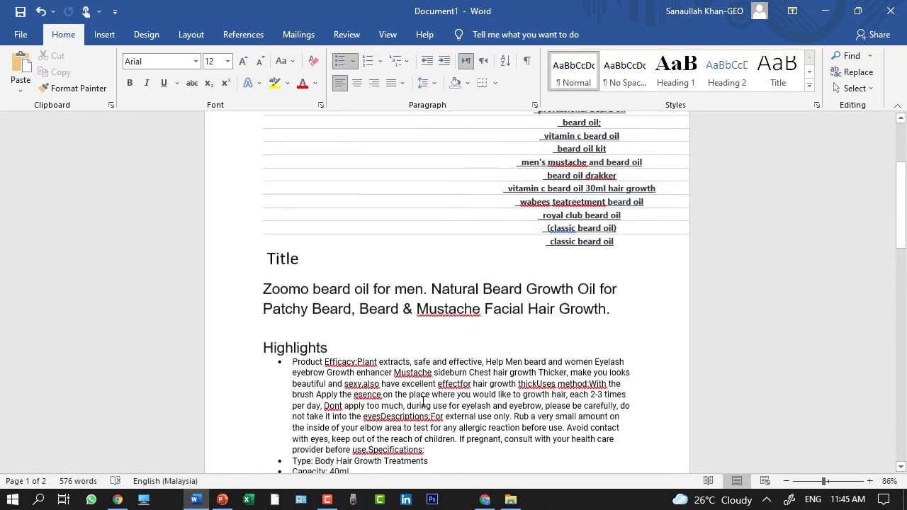